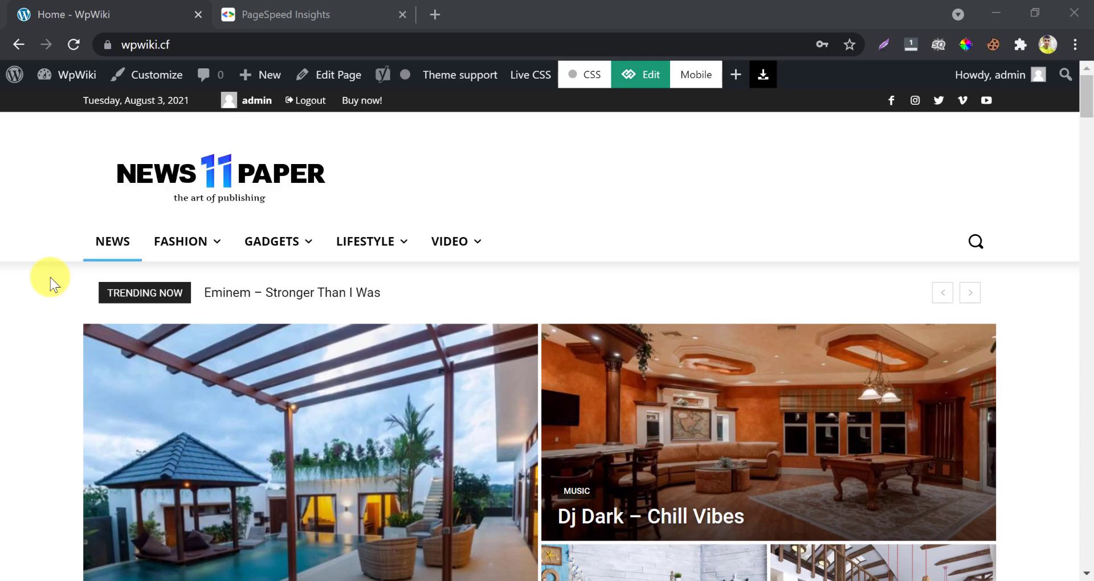
# Step: Look through the homepage's news sections from the featured posts down to WRC Racing and back
pyautogui.scroll(-10, 50, 279)
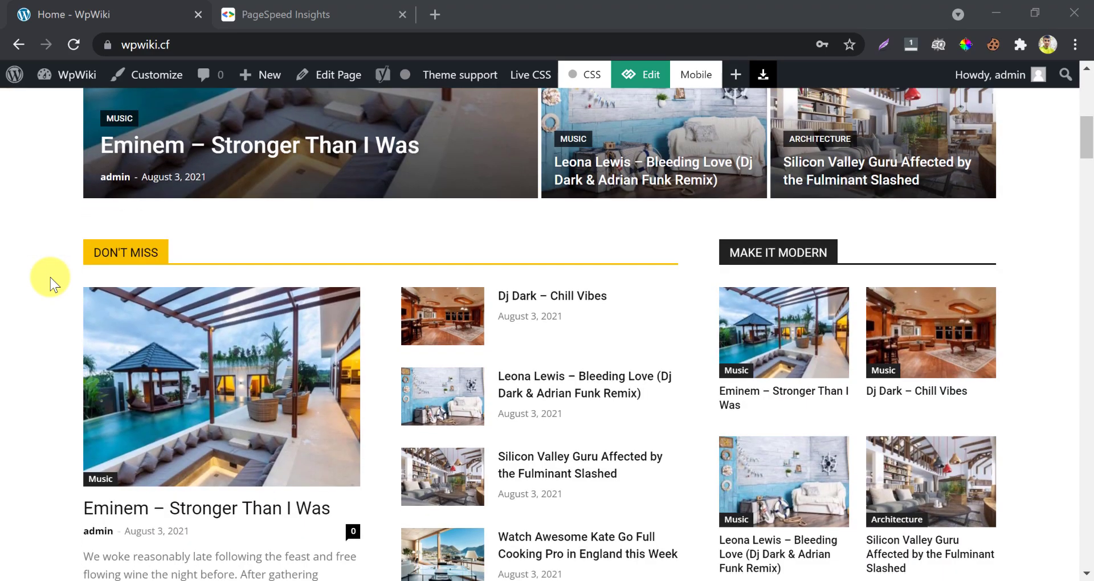
pyautogui.scroll(-10, 51, 280)
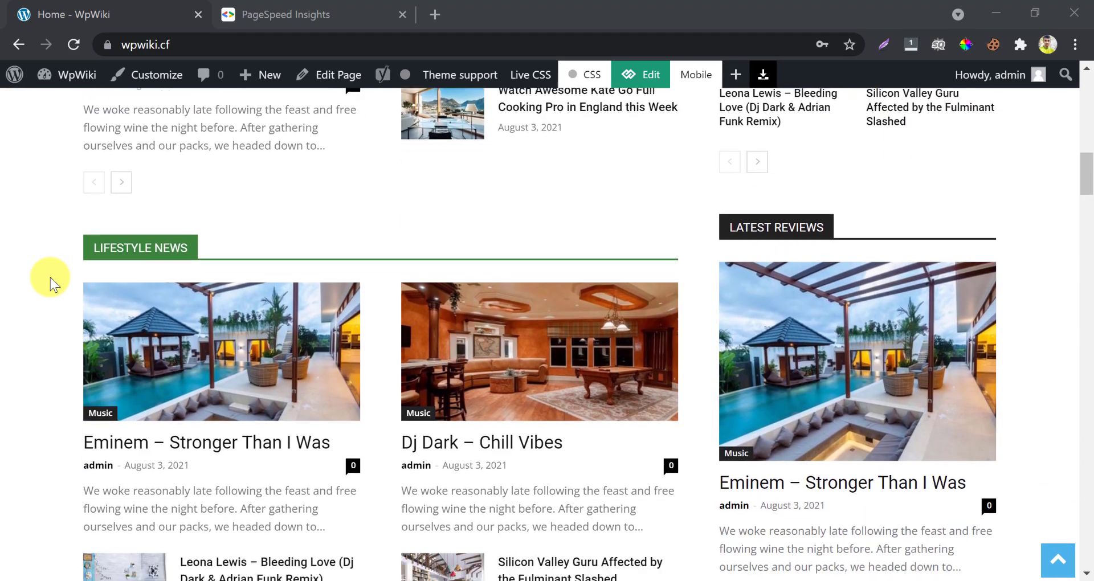
pyautogui.scroll(-10, 51, 280)
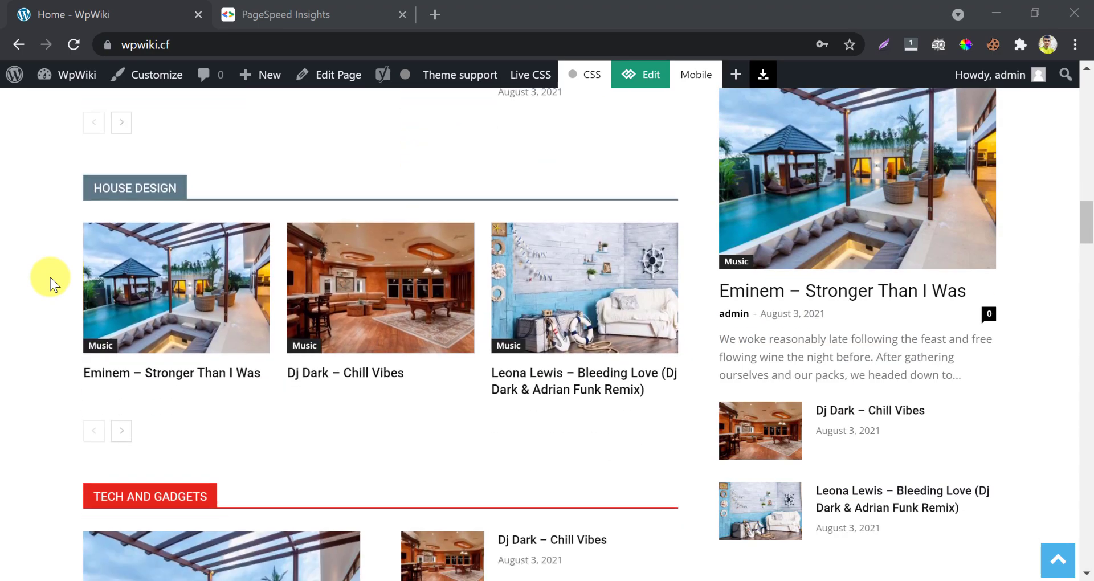
pyautogui.scroll(-10, 50, 279)
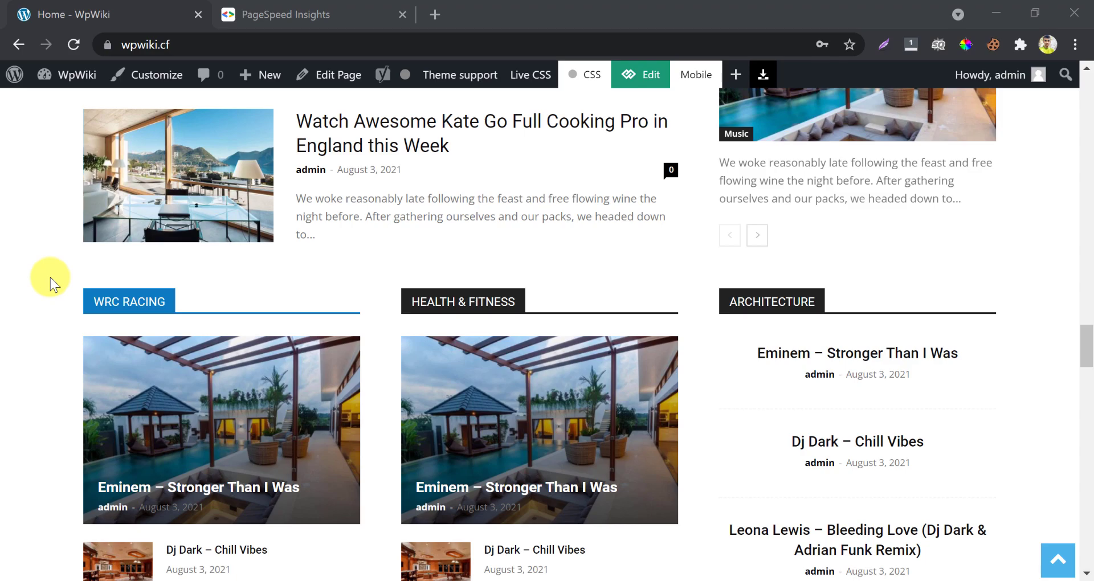
pyautogui.scroll(-2, 51, 279)
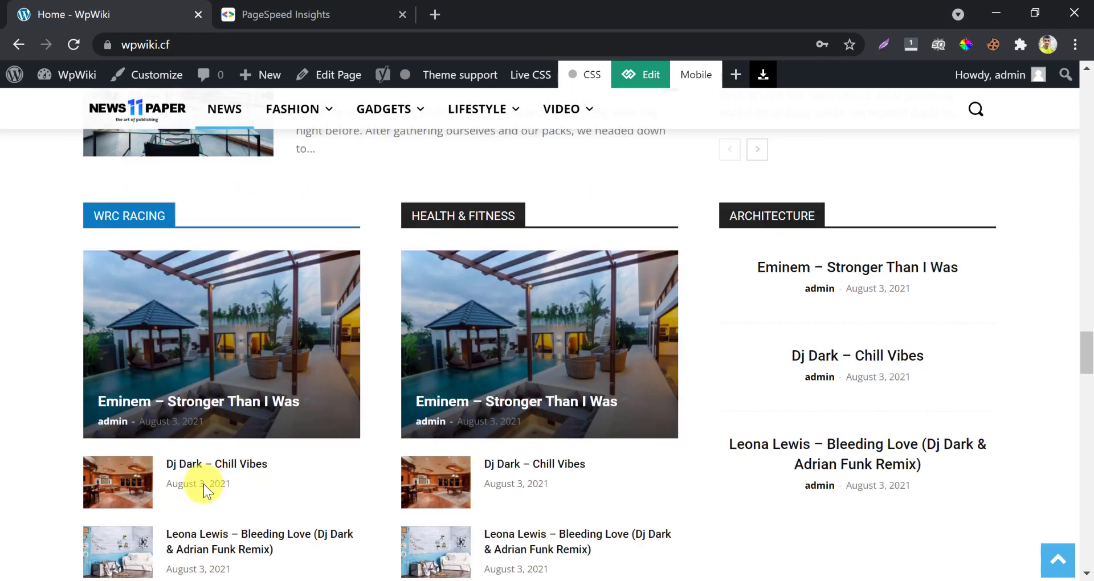
pyautogui.scroll(15, 203, 483)
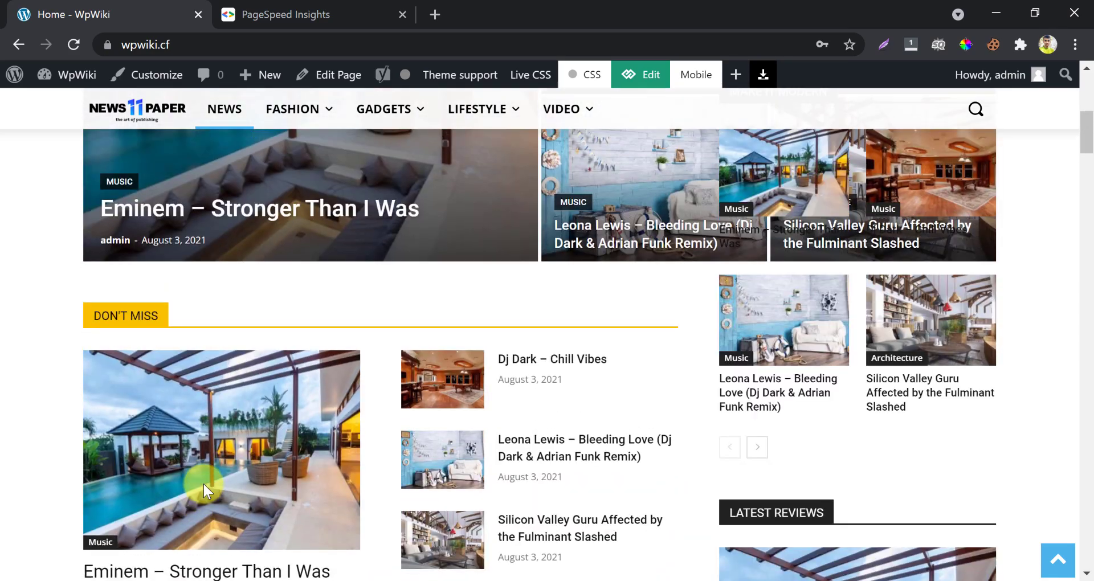
pyautogui.scroll(6, 203, 484)
pyautogui.scroll(-2, 225, 390)
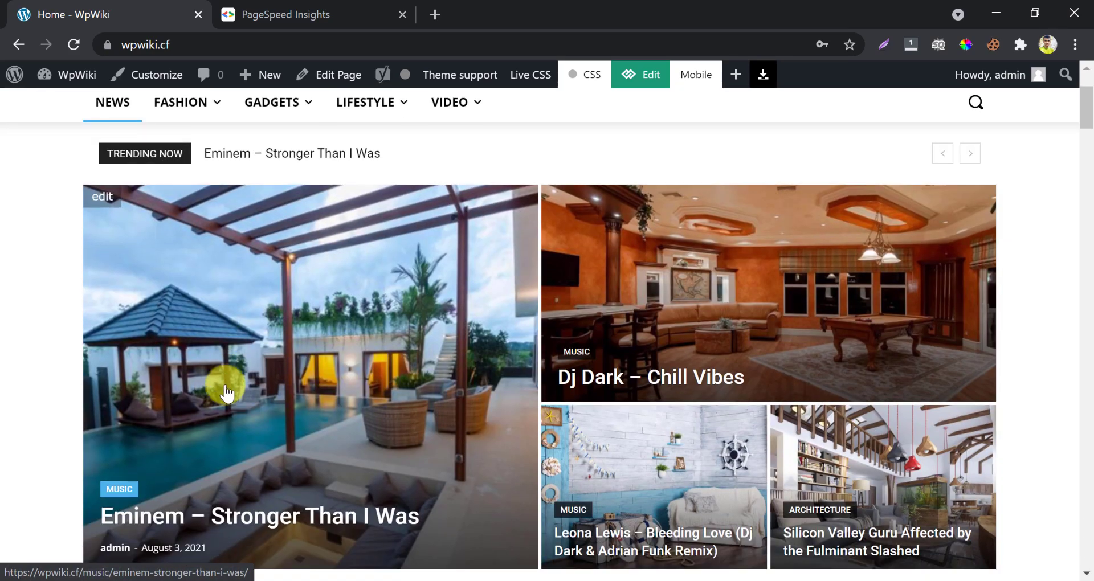
# Step: Open the featured post "Eminem – Stronger Than I Was" and look through its content
pyautogui.click(228, 322)
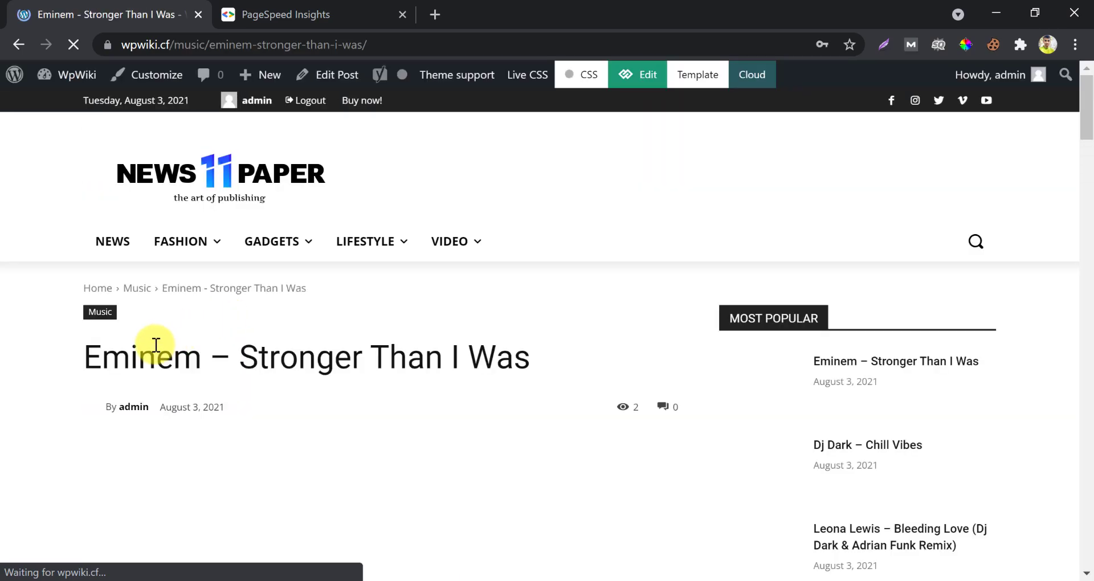
pyautogui.scroll(-5, 155, 344)
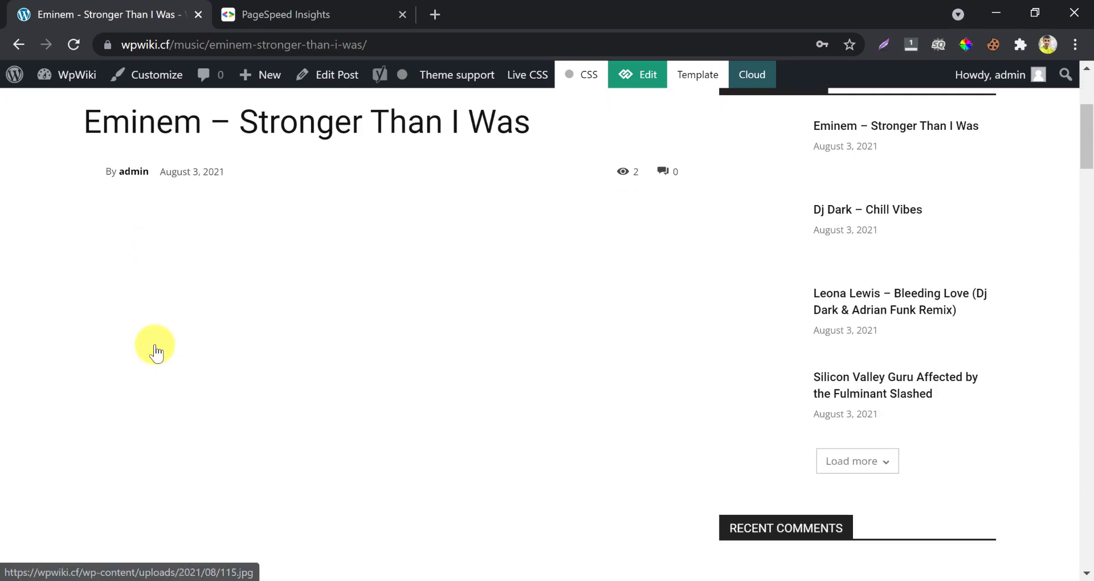
pyautogui.scroll(-13, 165, 336)
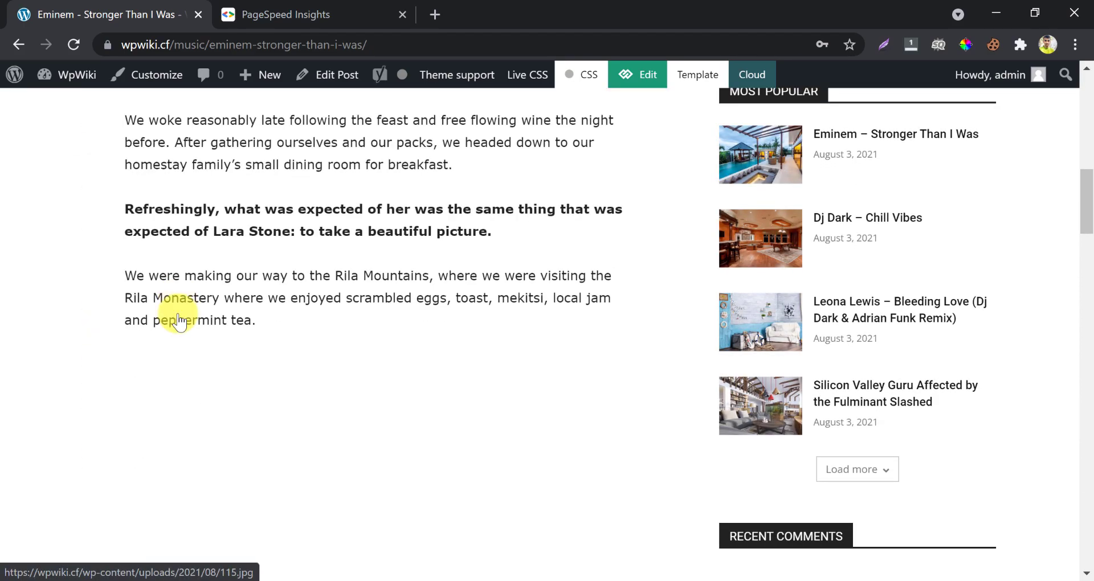
pyautogui.scroll(-20, 179, 319)
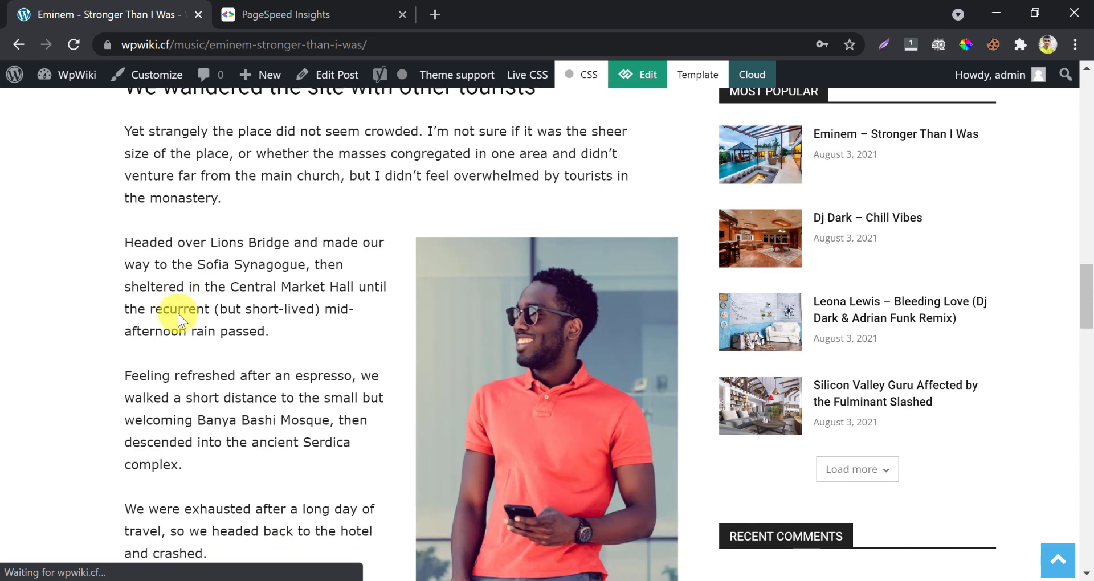
pyautogui.scroll(20, 178, 315)
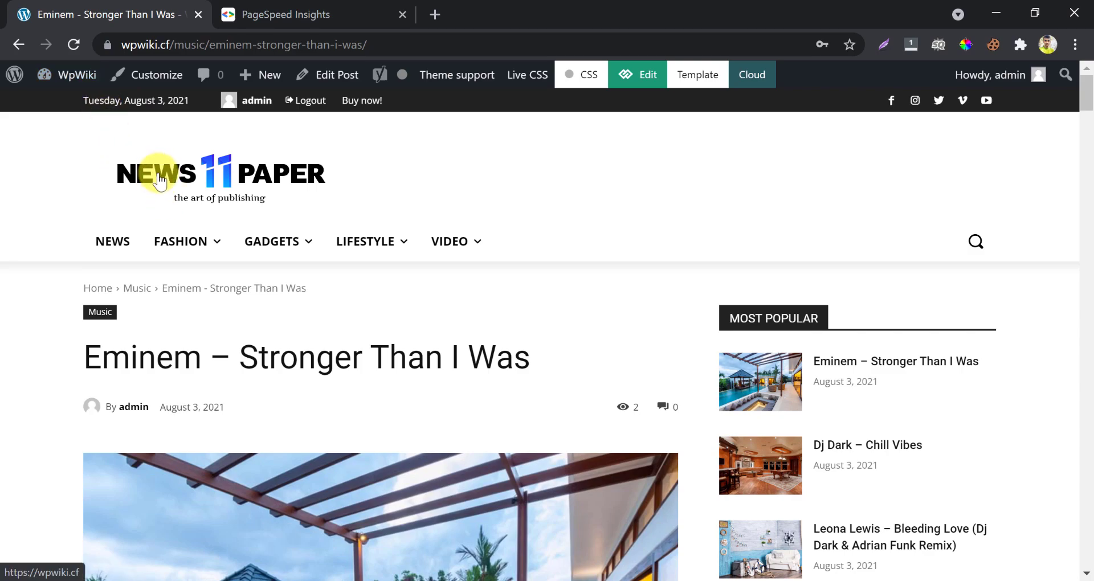
pyautogui.rightClick(158, 174)
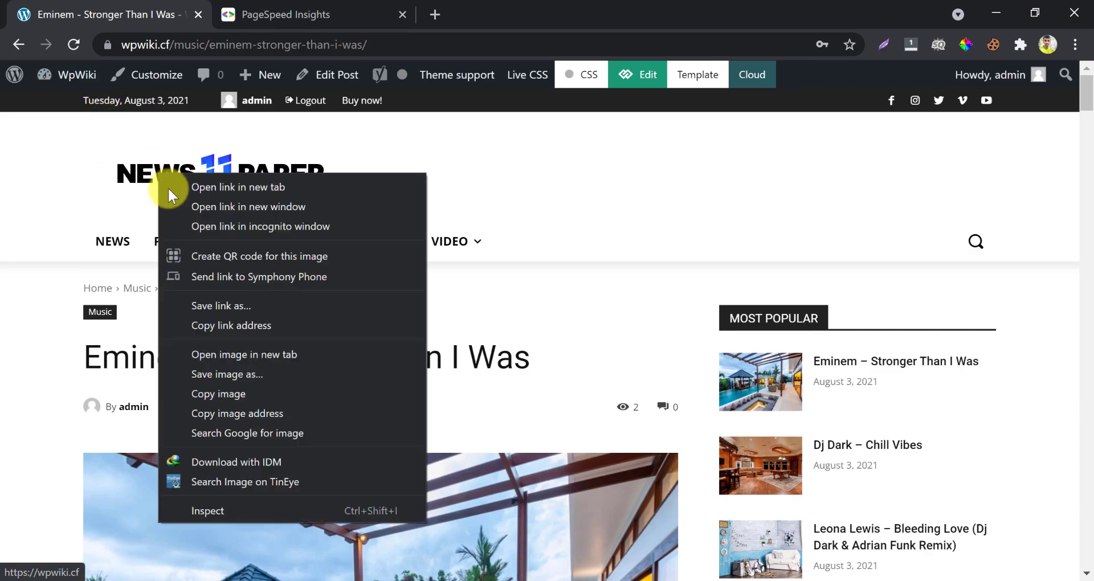
pyautogui.click(231, 325)
pyautogui.click(263, 13)
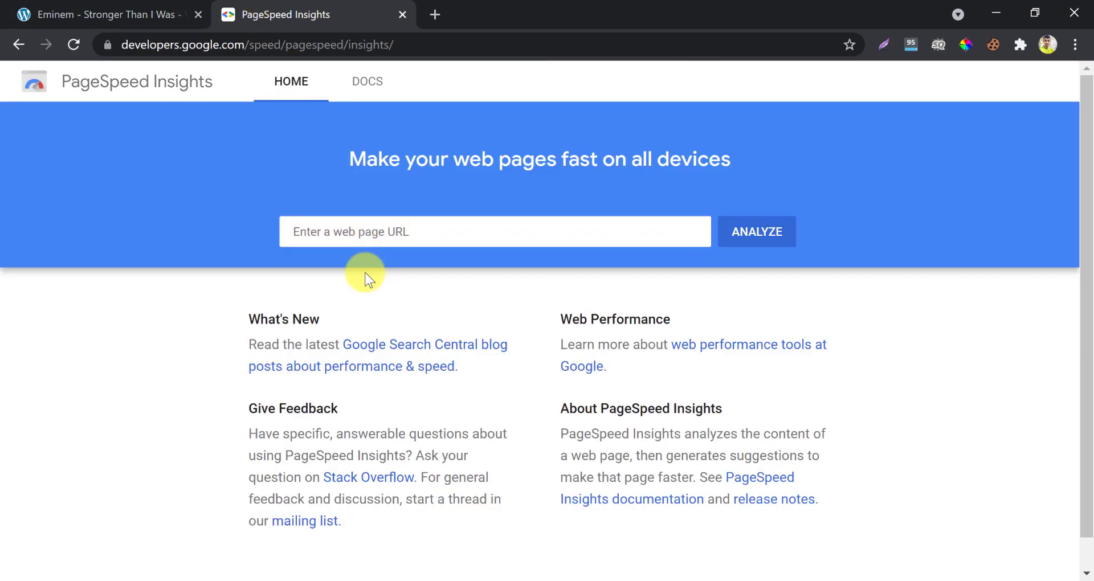
pyautogui.click(354, 236)
pyautogui.hotkey('ctrl', 'v')
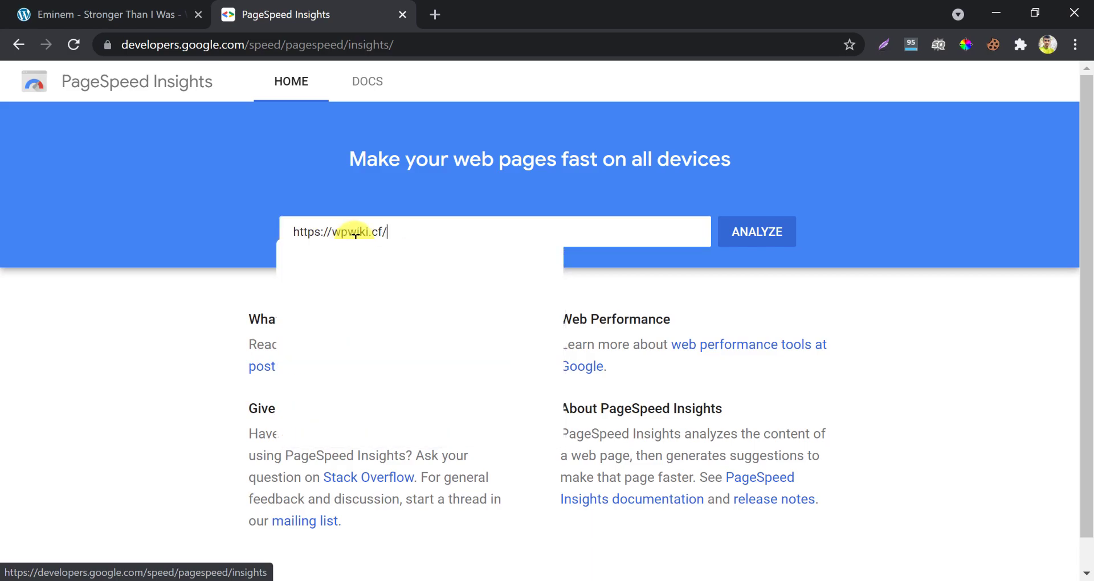
pyautogui.click(746, 231)
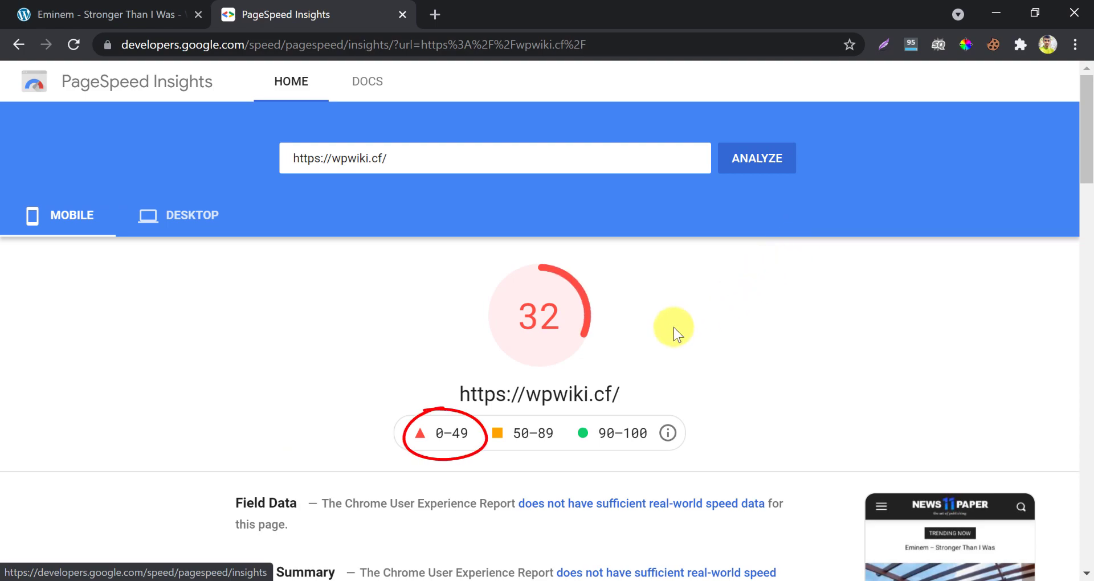
# Step: Examine the mobile report's lab data, loading screenshots and list of improvement opportunities
pyautogui.scroll(-5, 655, 326)
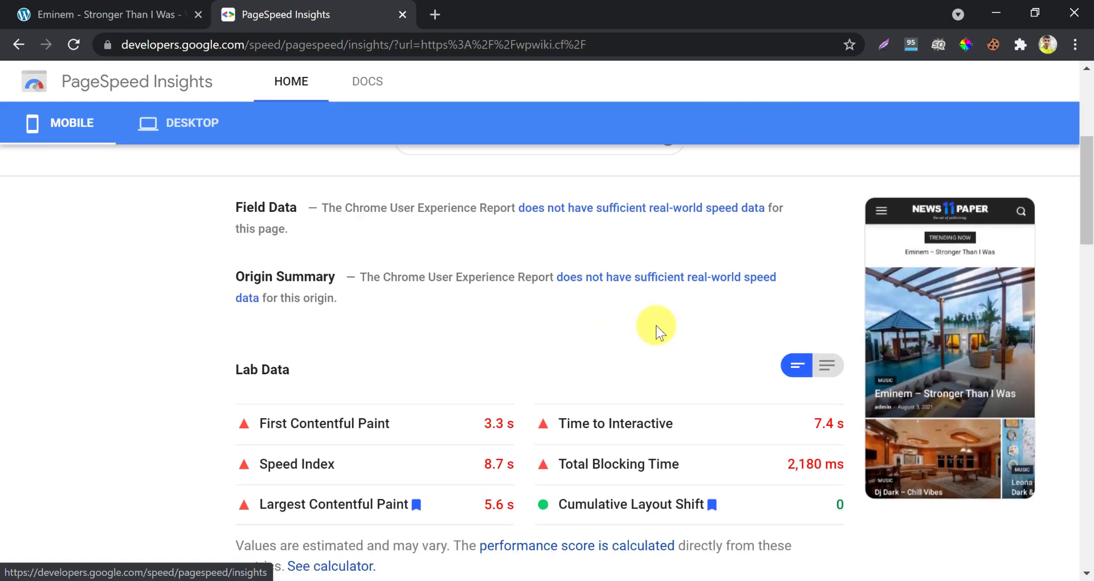
pyautogui.scroll(-5, 655, 326)
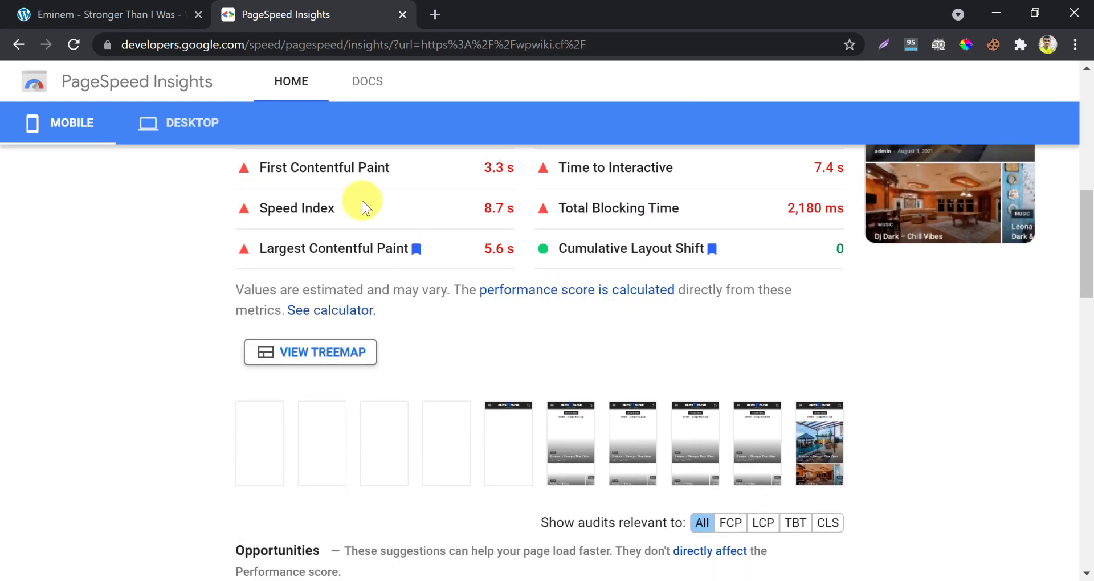
pyautogui.scroll(1, 361, 200)
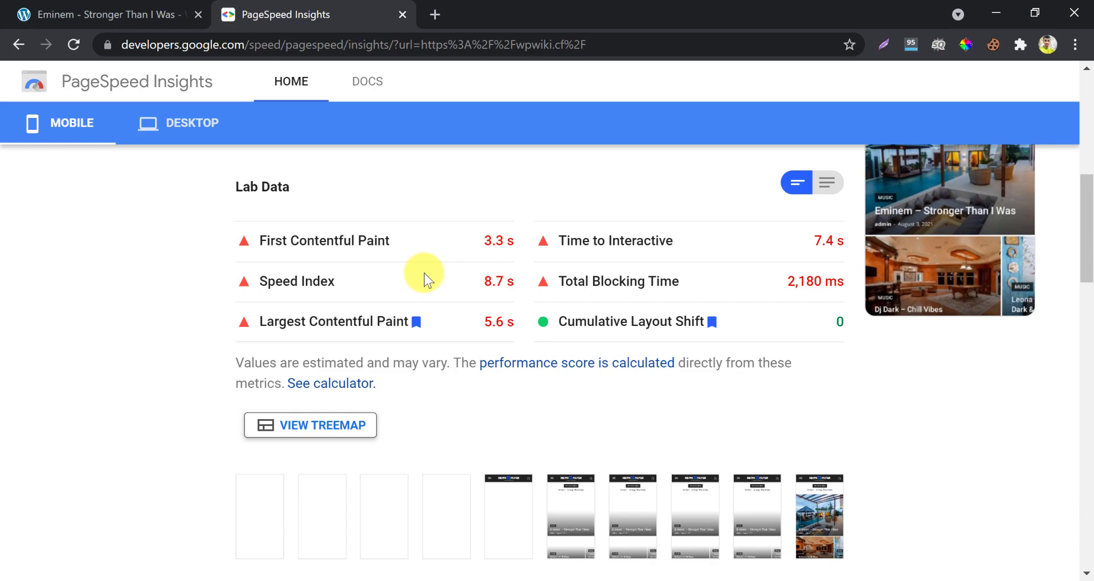
pyautogui.scroll(-4, 424, 272)
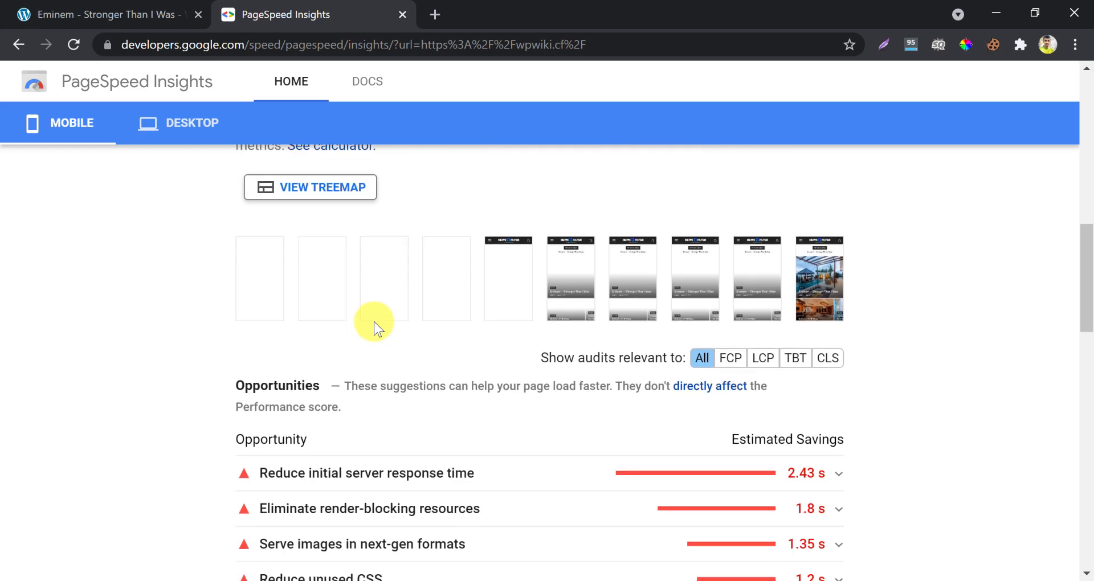
pyautogui.scroll(-4, 374, 322)
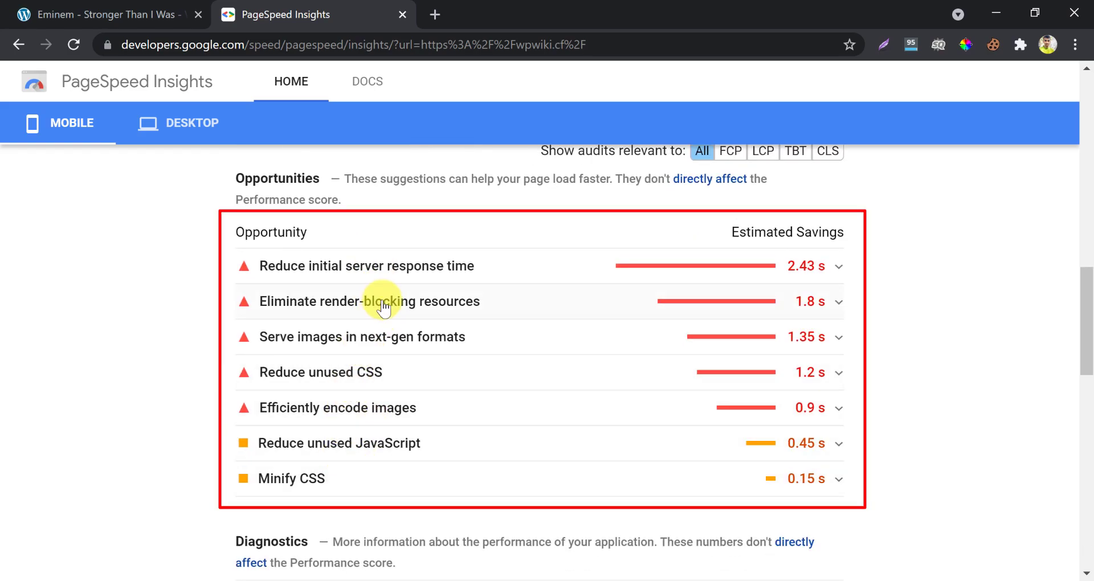
pyautogui.scroll(15, 382, 302)
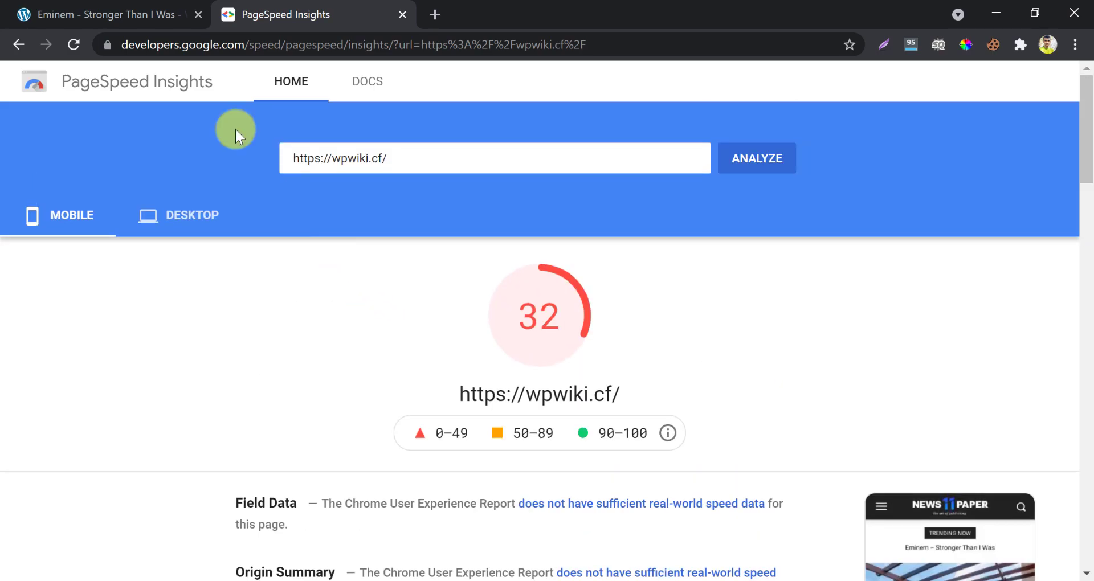
# Step: Return to the WpWiki site, open its WordPress dashboard and go to the page for adding new plugins
pyautogui.click(137, 14)
pyautogui.moveTo(65, 88)
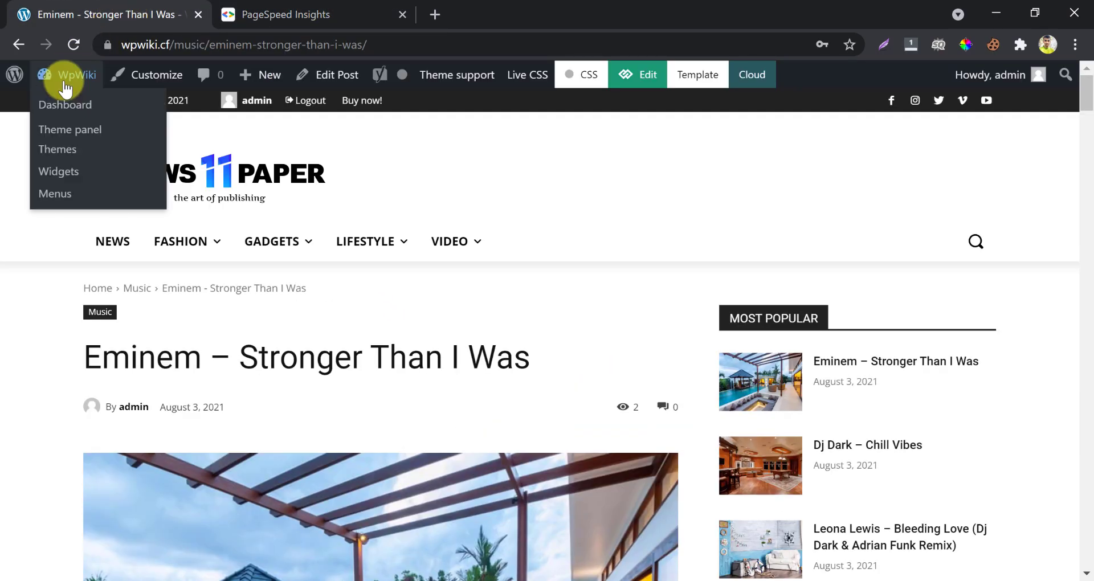
pyautogui.click(68, 107)
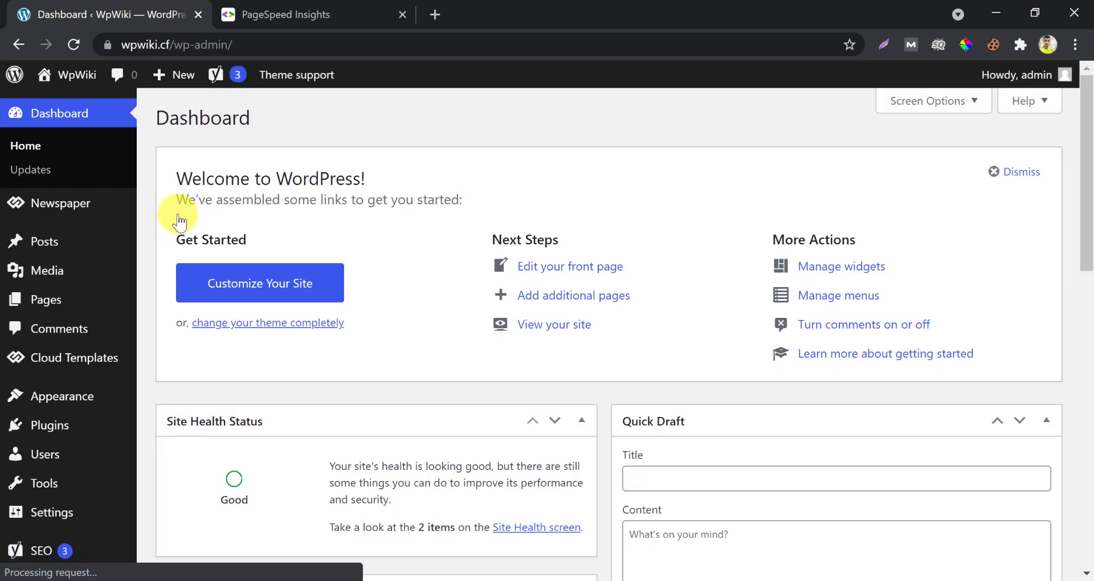
pyautogui.scroll(-3, 164, 300)
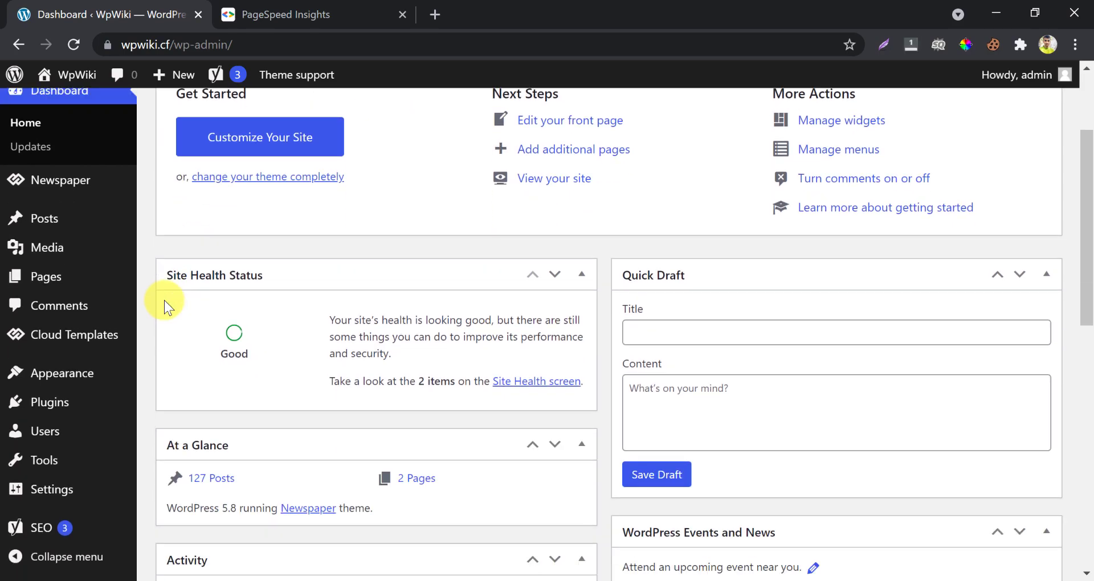
pyautogui.moveTo(90, 402)
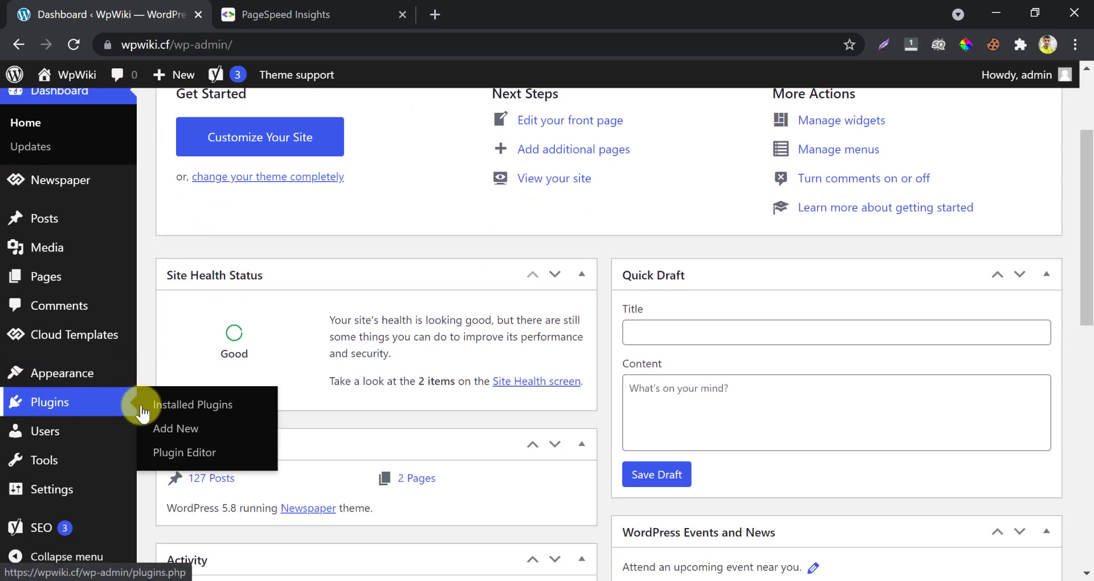
pyautogui.click(164, 429)
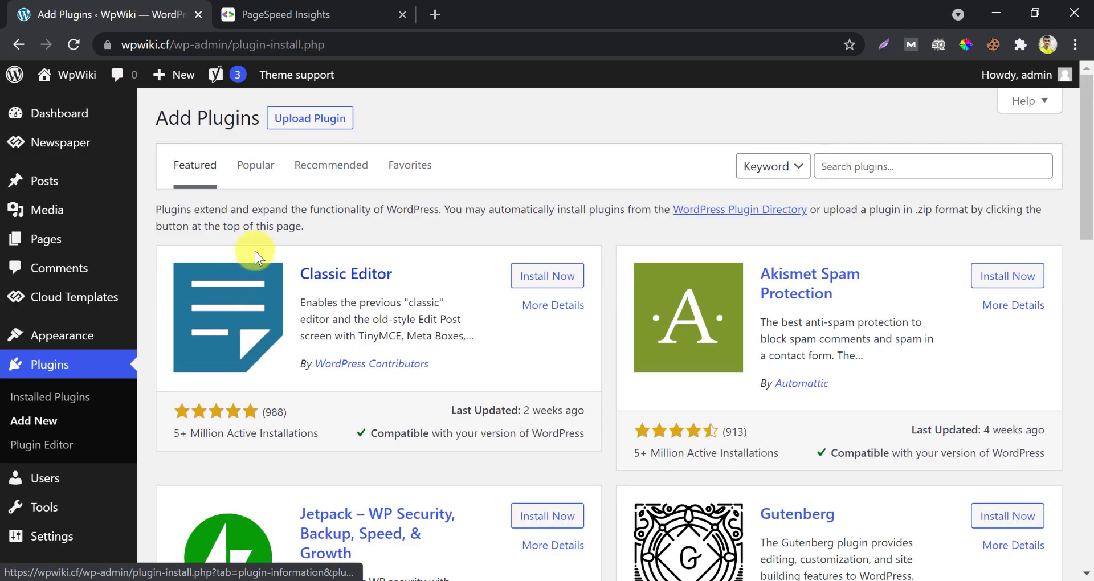
# Step: Upload wp-rocket.zip from the wprocket391n folder in the Compressed downloads, then install and activate the plugin
pyautogui.click(325, 120)
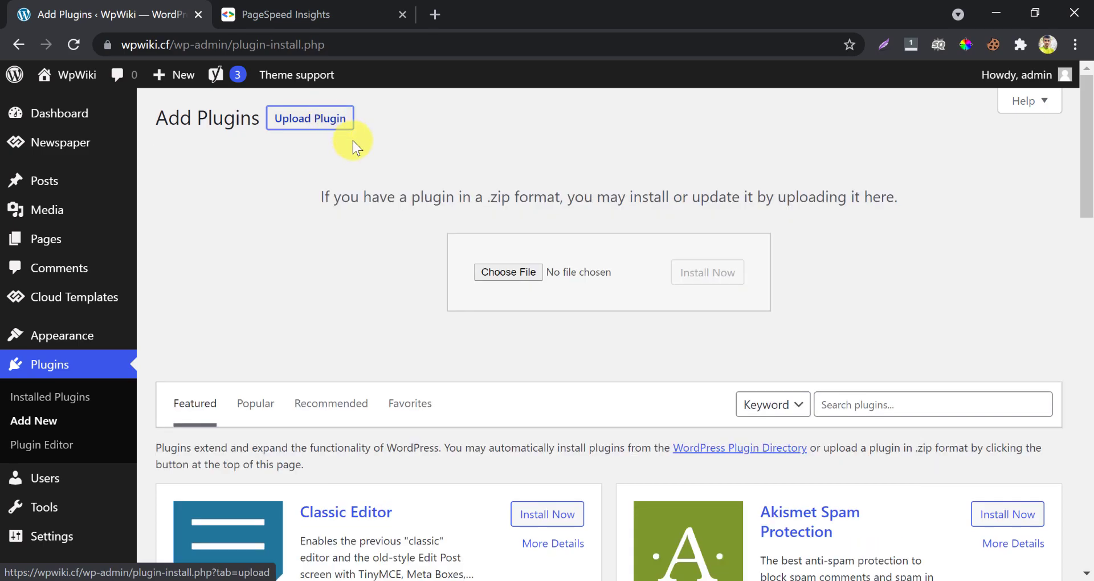
pyautogui.click(488, 276)
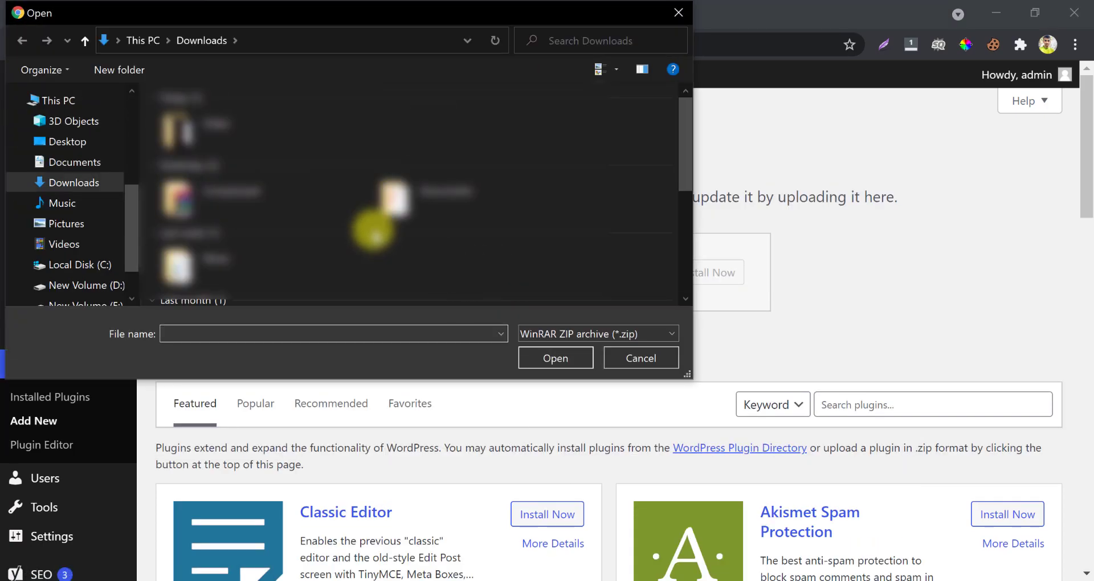
pyautogui.scroll(-5, 273, 248)
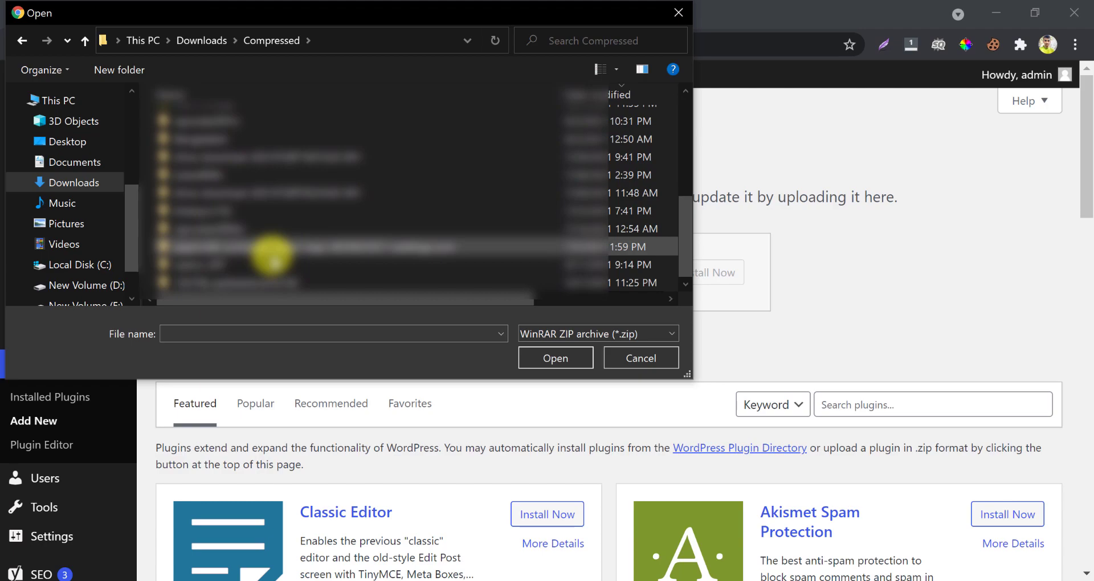
pyautogui.doubleClick(265, 120)
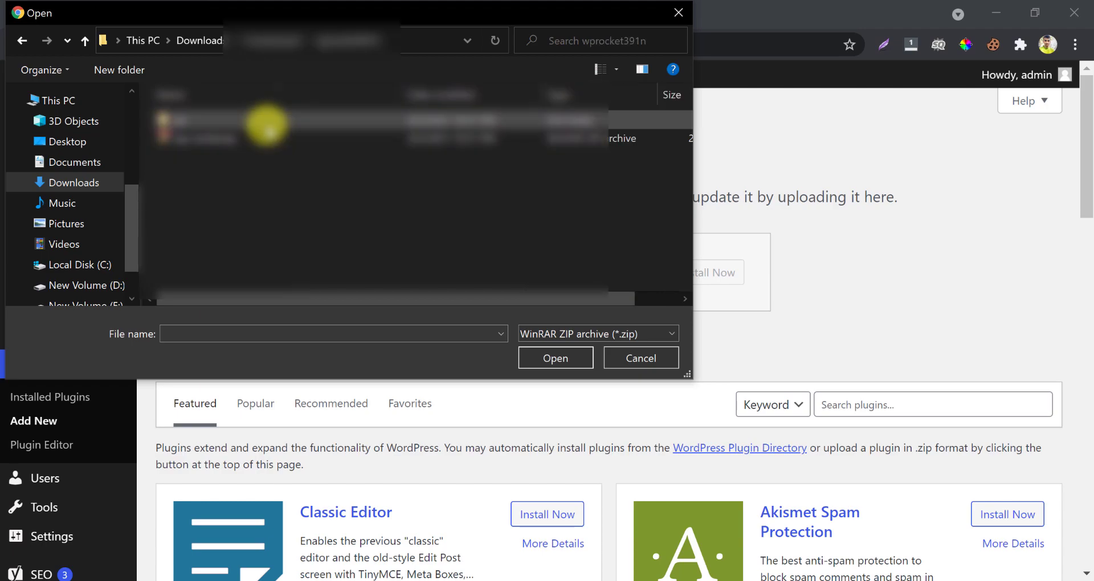
pyautogui.doubleClick(272, 138)
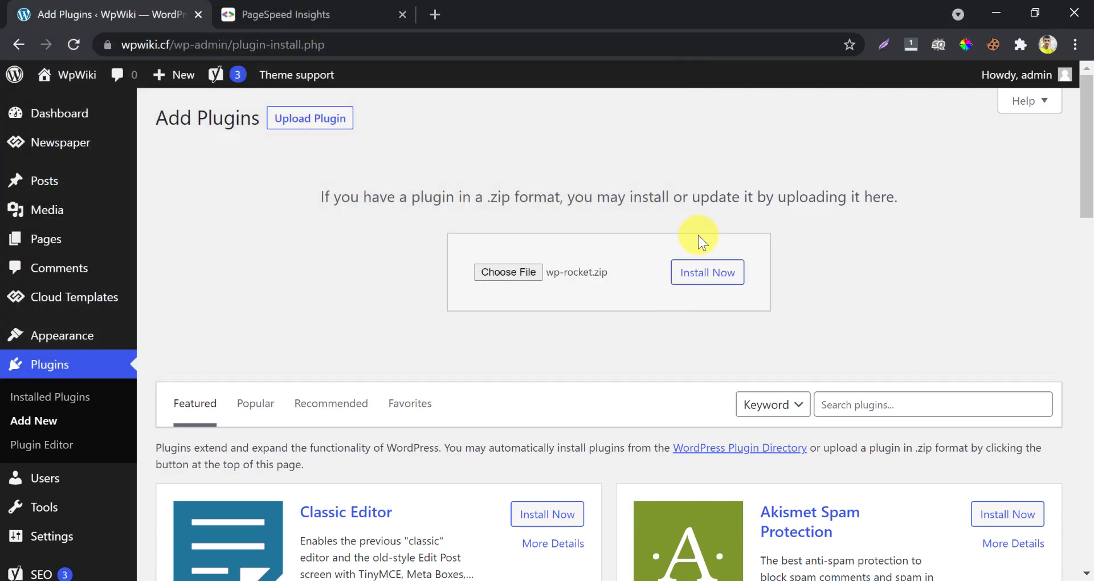
pyautogui.click(694, 274)
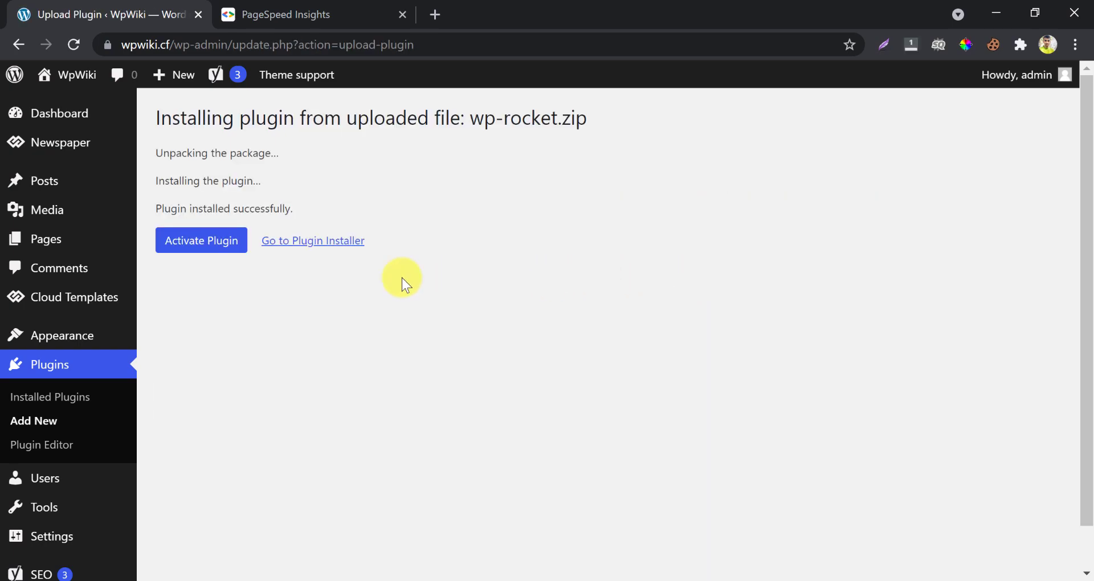
pyautogui.click(218, 253)
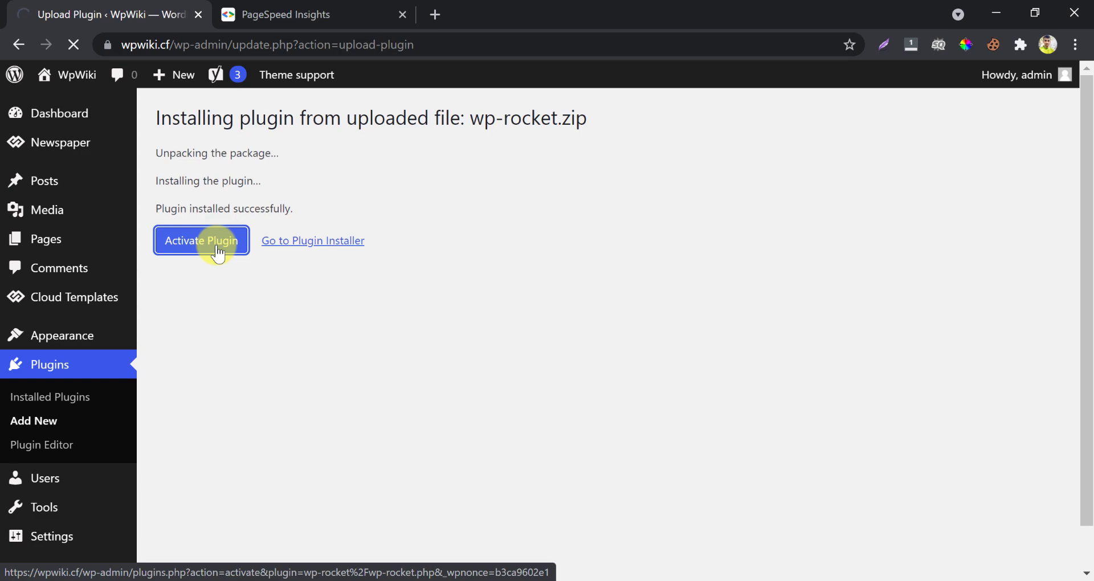
pyautogui.click(218, 252)
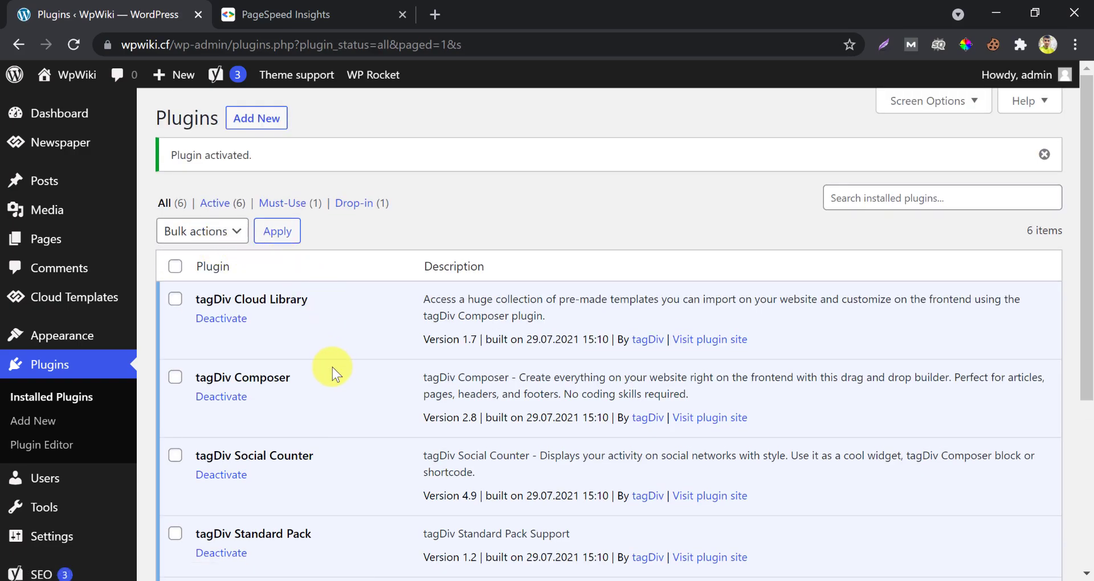
# Step: Open the WP Rocket settings from the installed plugins list and decline the collection of diagnostic data
pyautogui.scroll(-5, 333, 367)
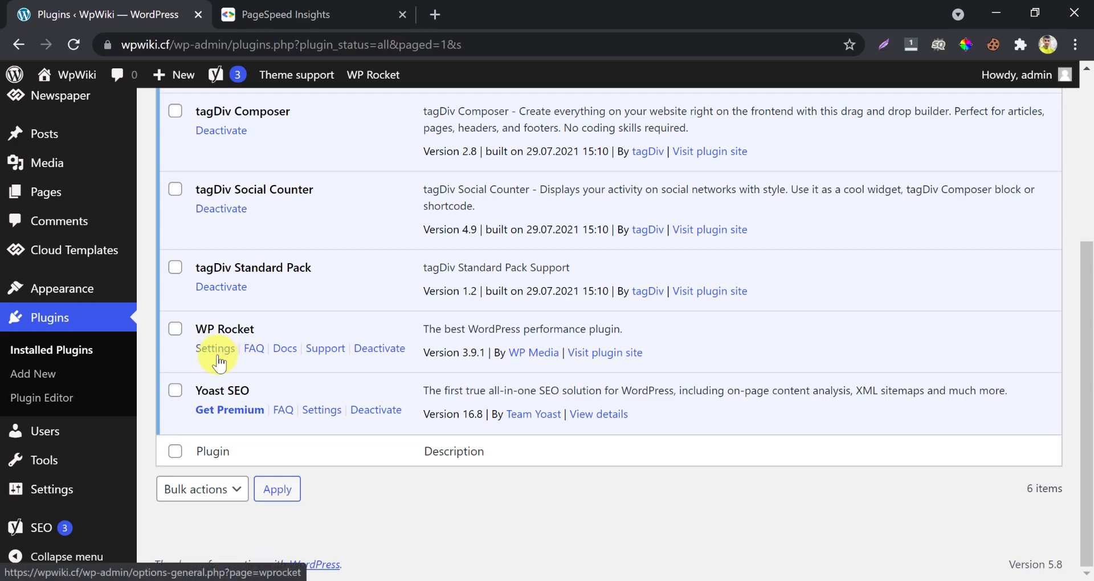
pyautogui.moveTo(97, 496)
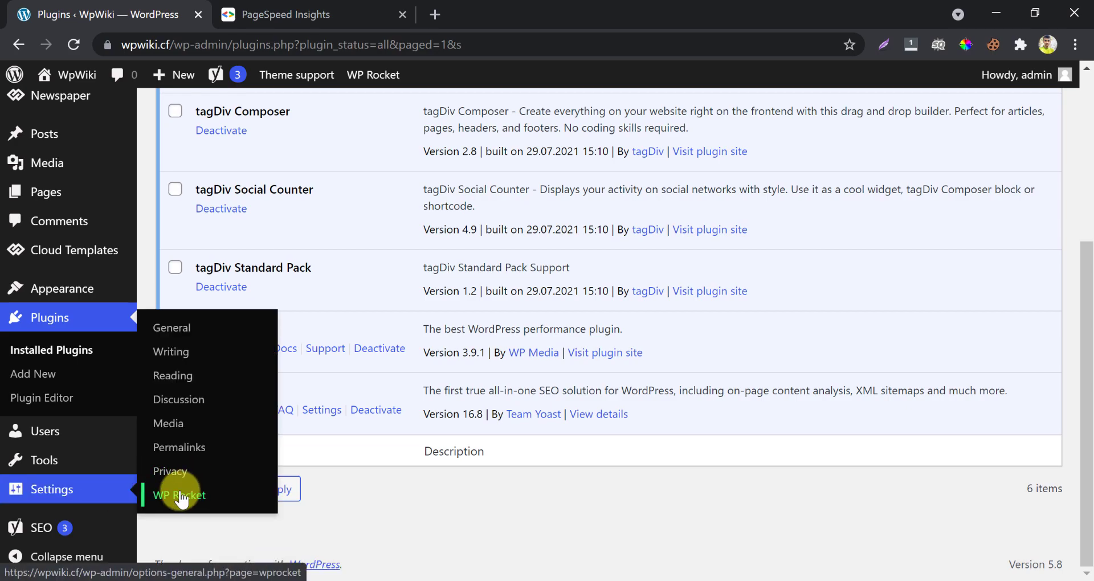
pyautogui.click(211, 358)
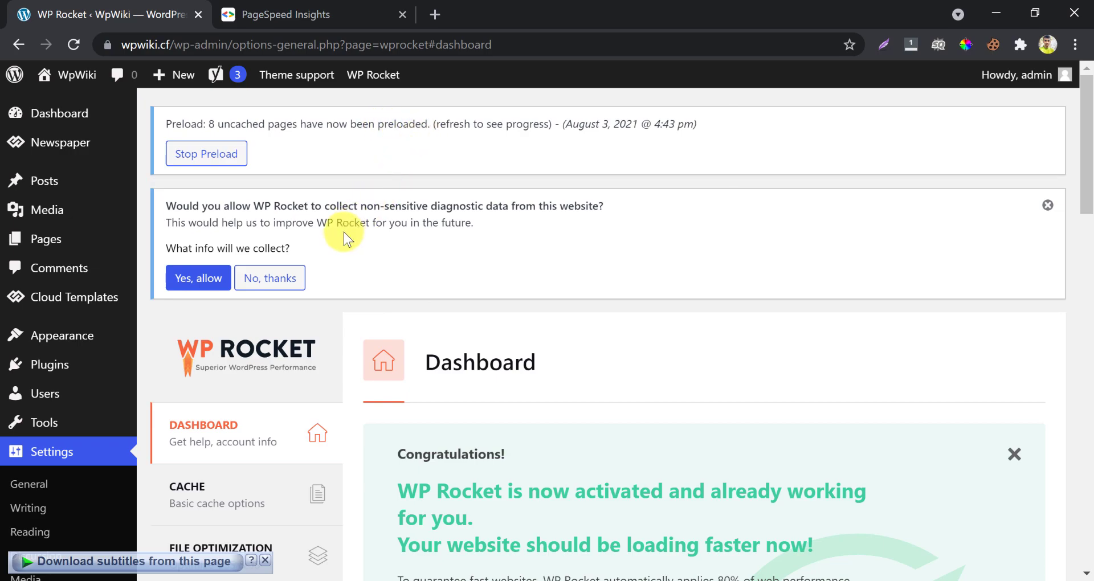
pyautogui.click(266, 278)
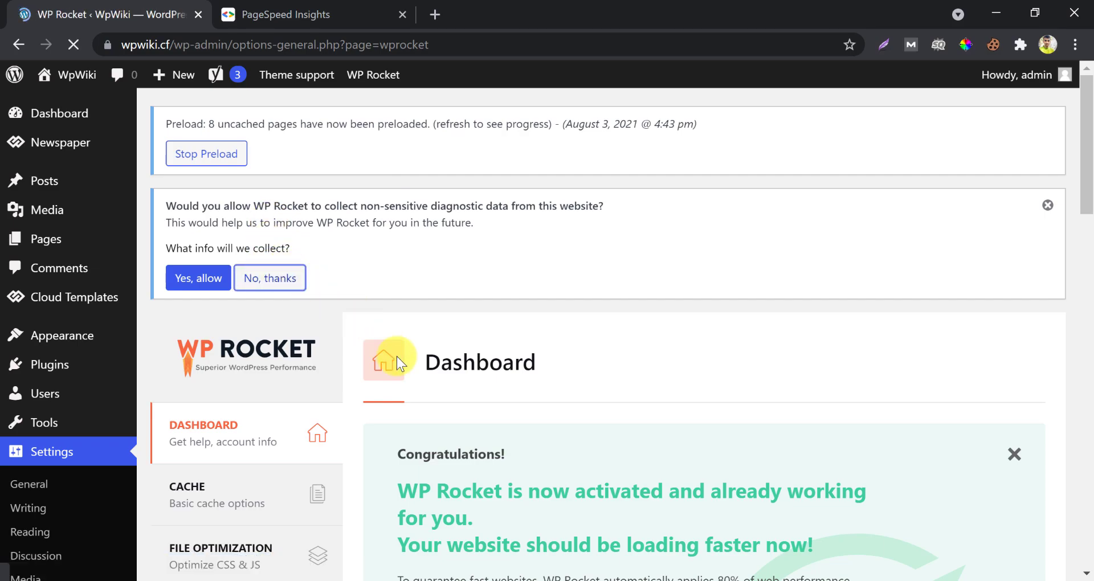
# Step: Look over the WP Rocket dashboard, then open the Cache settings and review the mobile and user cache options
pyautogui.scroll(-1, 396, 357)
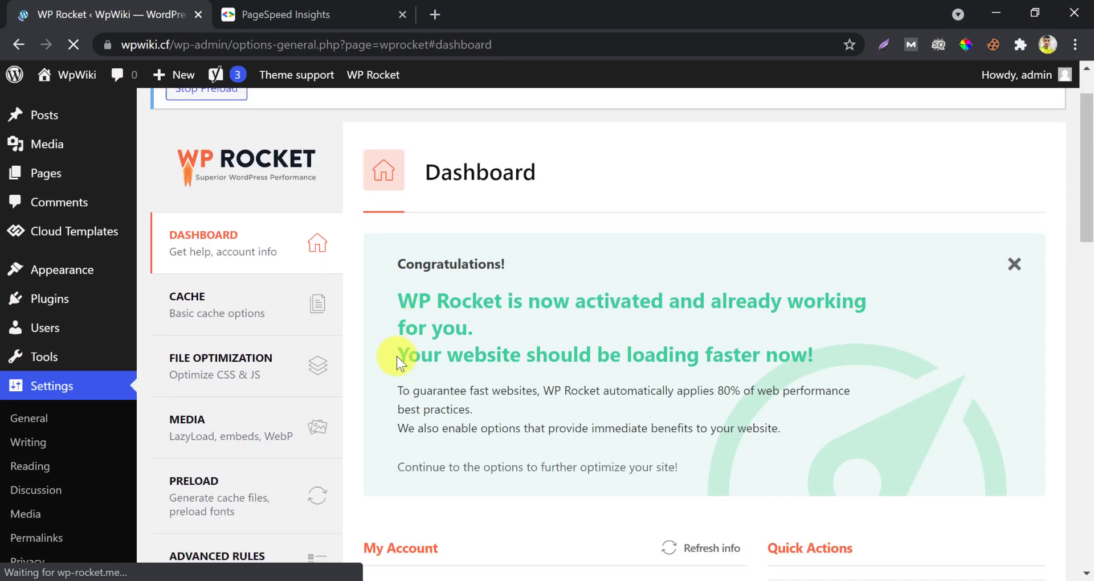
pyautogui.scroll(-8, 397, 357)
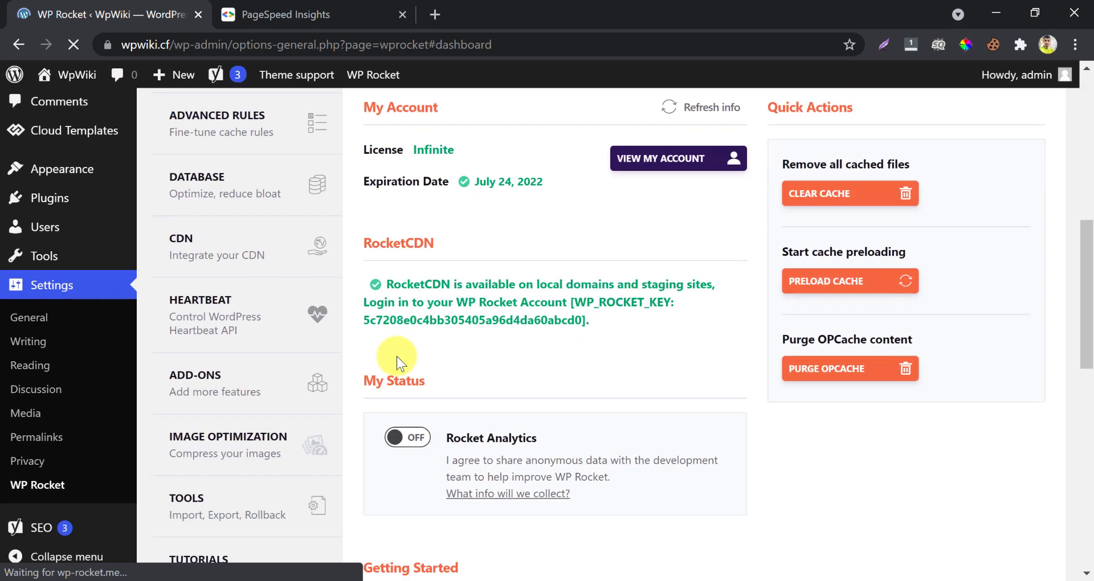
pyautogui.scroll(7, 397, 356)
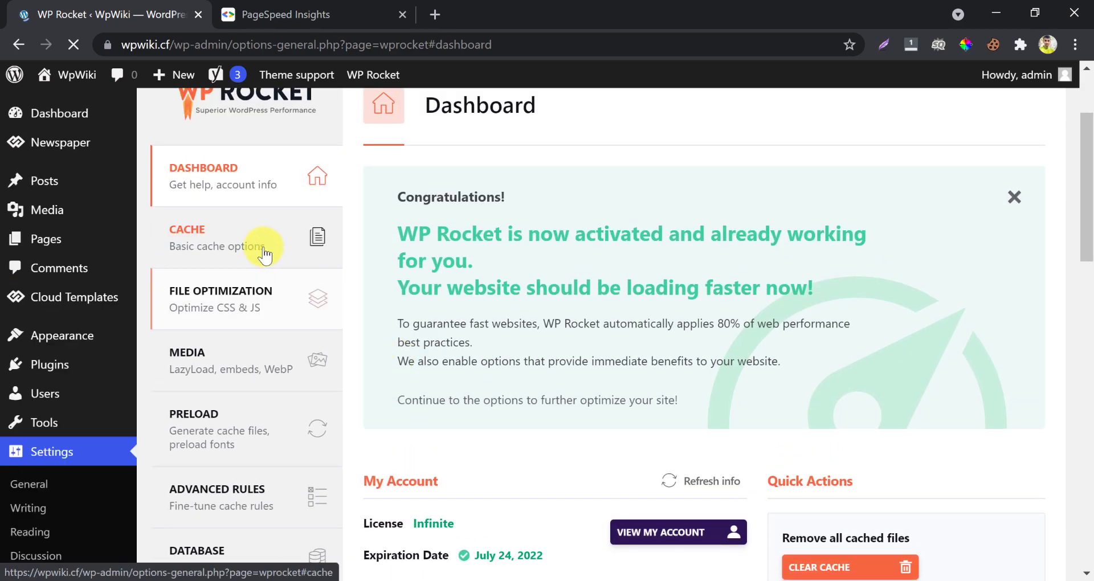
pyautogui.click(264, 250)
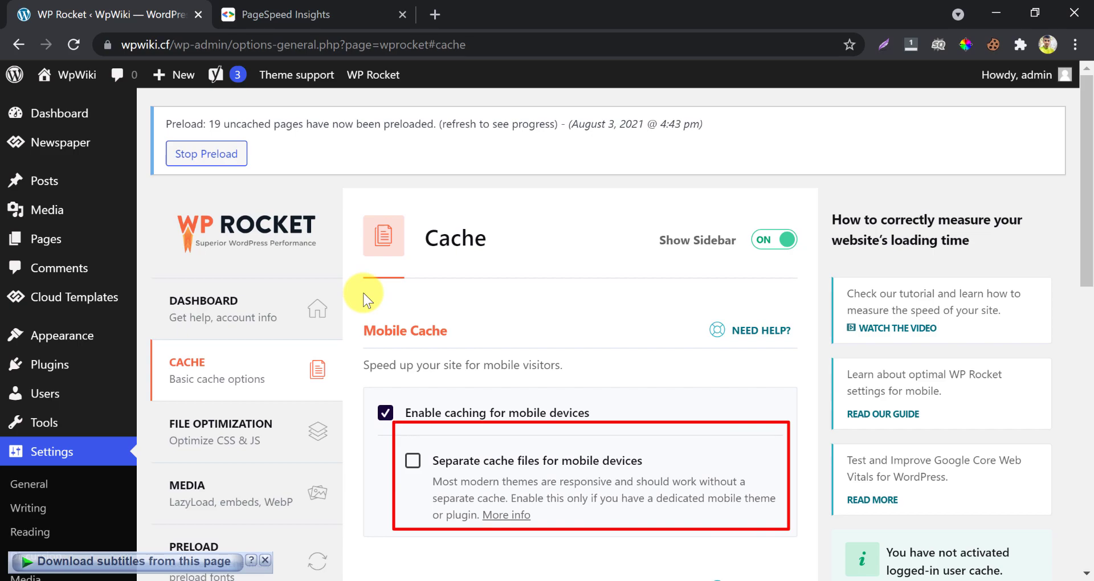
pyautogui.scroll(-2, 362, 295)
pyautogui.scroll(-2, 362, 295)
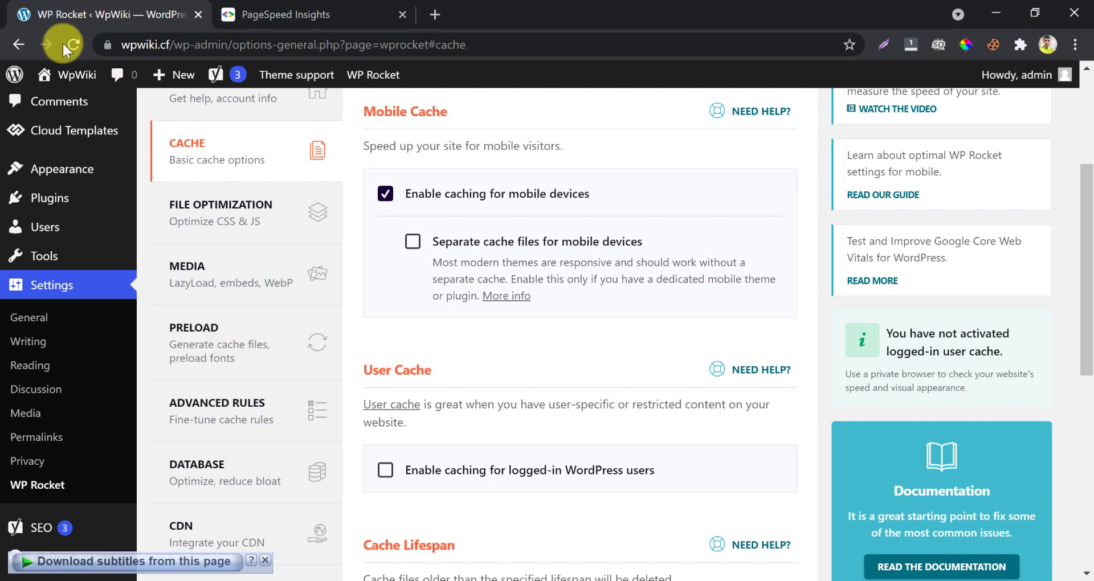
# Step: Open the WpWiki homepage in a new browser tab and look over its desktop layout
pyautogui.moveTo(65, 77)
pyautogui.rightClick(68, 108)
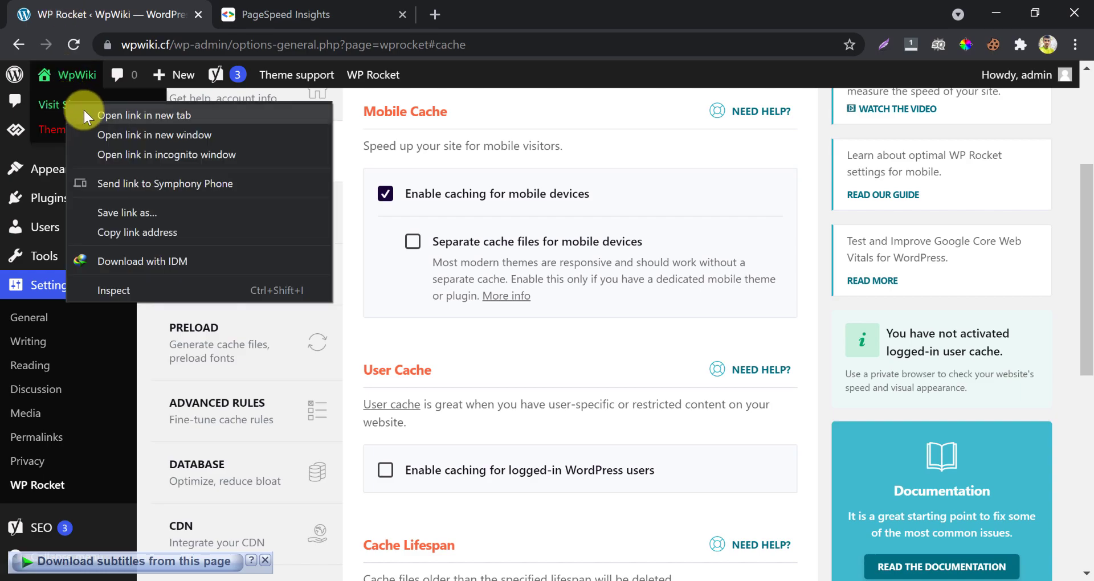
pyautogui.click(83, 110)
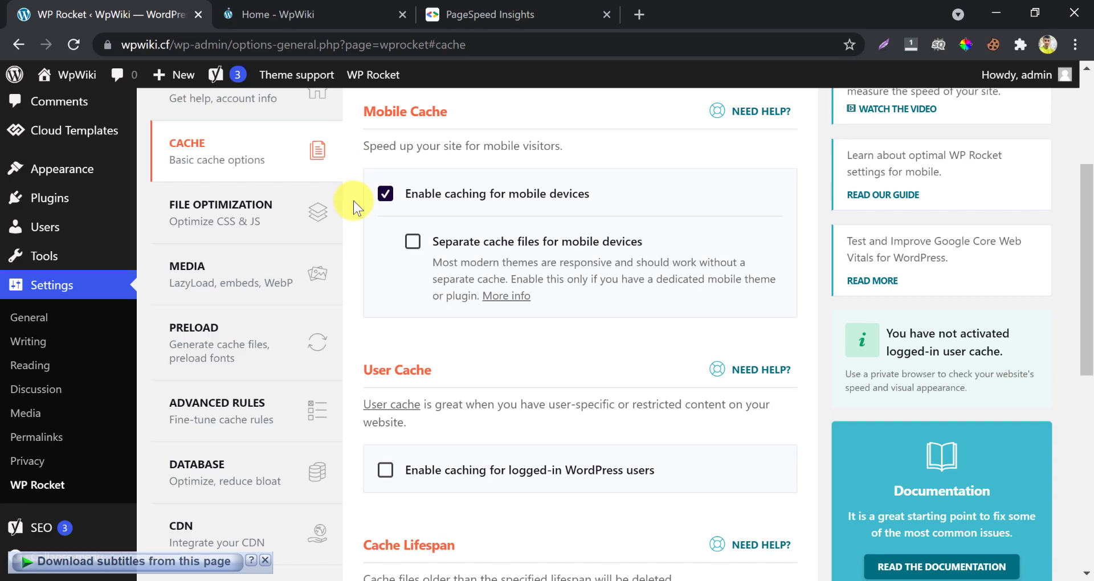
pyautogui.click(304, 14)
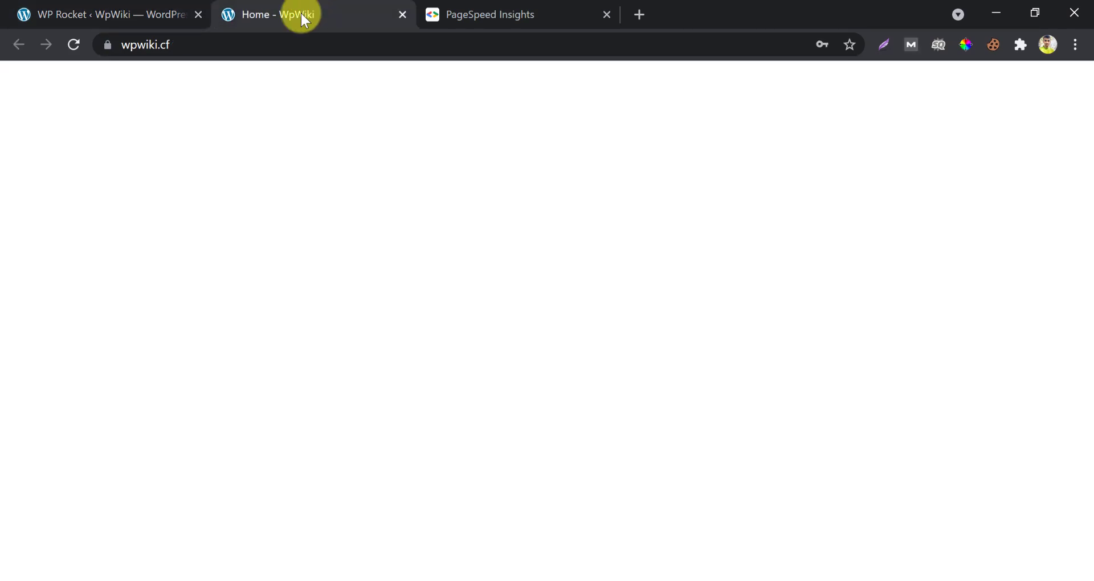
pyautogui.scroll(-5, 90, 295)
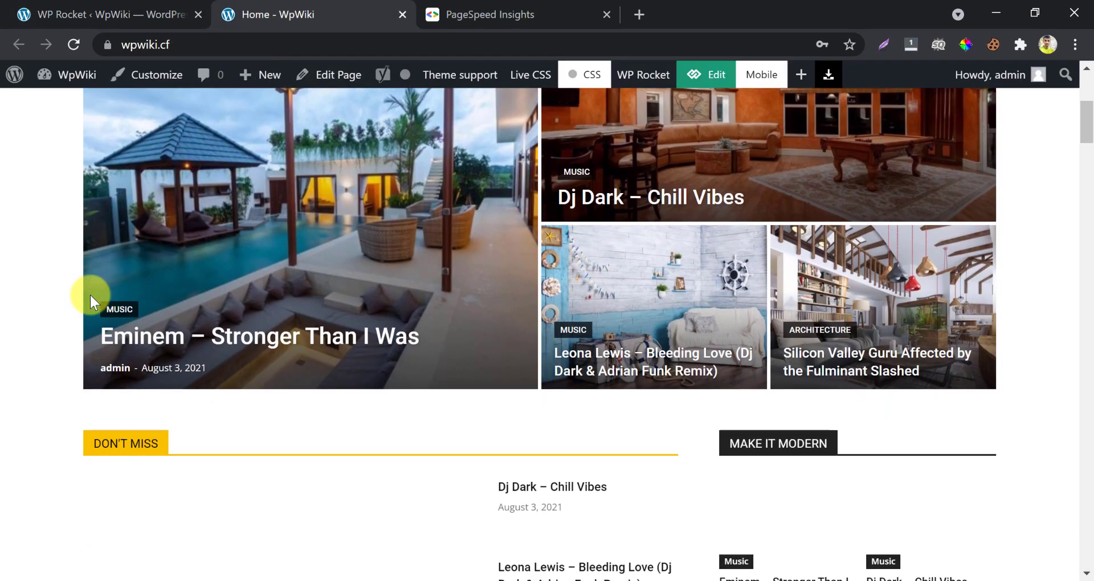
# Step: Inspect the homepage in the Moto G4 mobile view to check its responsiveness, then close DevTools and return to the WP Rocket settings
pyautogui.rightClick(26, 192)
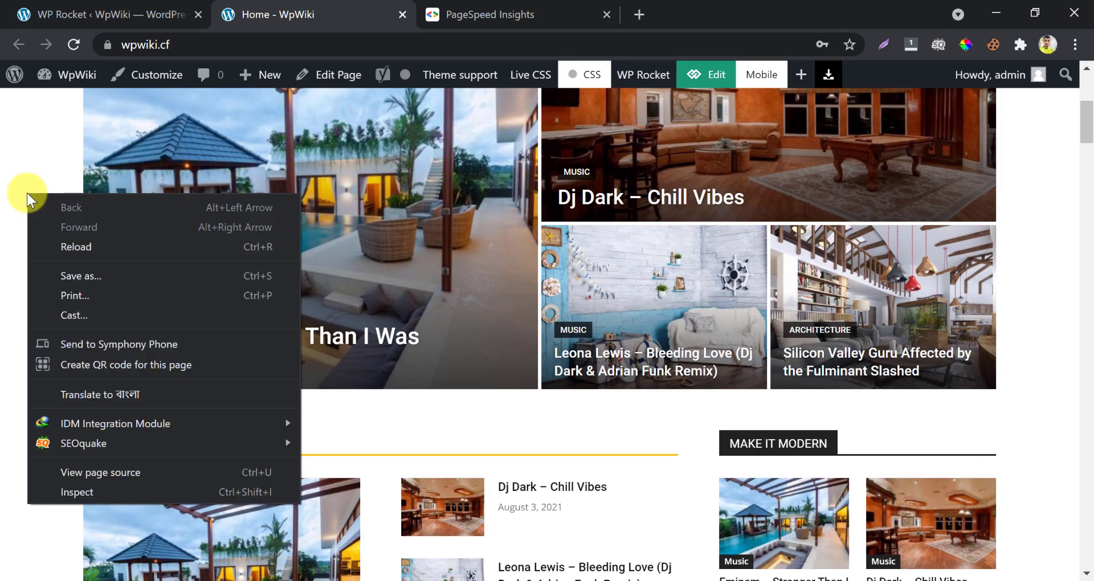
pyautogui.click(133, 493)
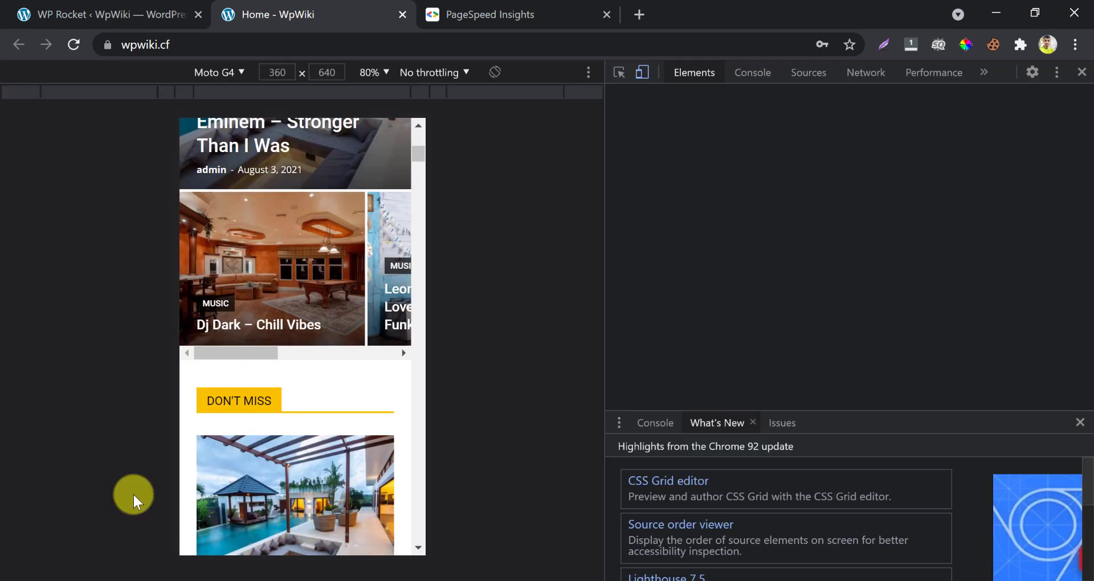
pyautogui.click(269, 378)
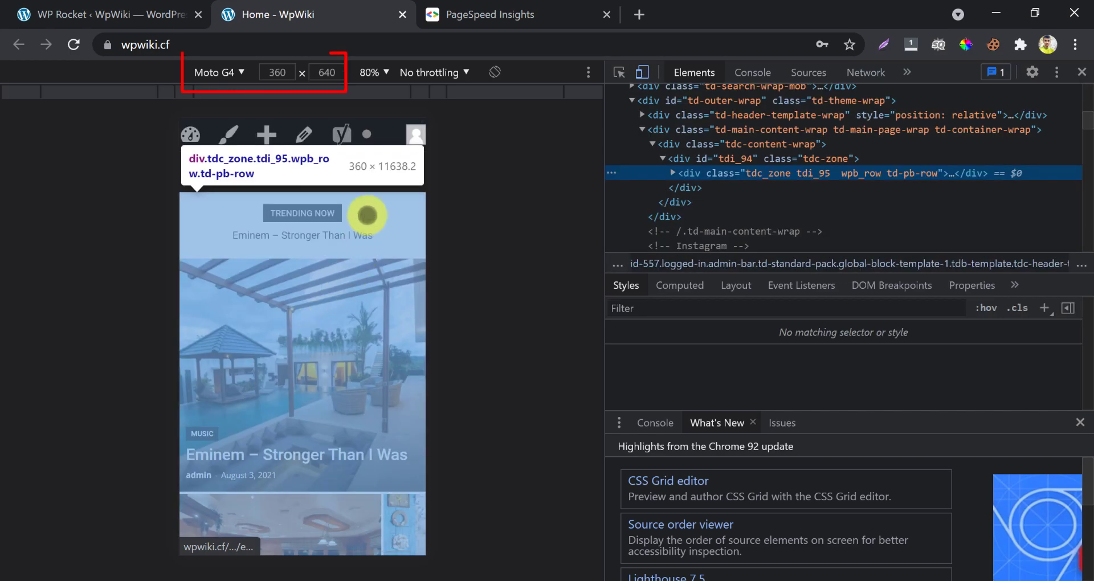
pyautogui.scroll(-10, 303, 355)
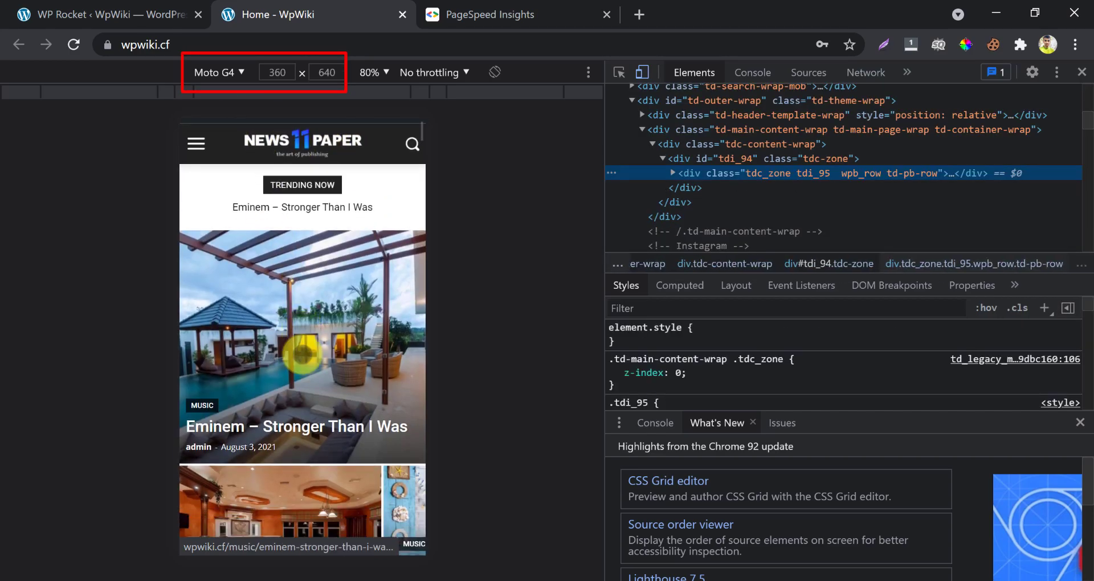
pyautogui.scroll(5, 302, 355)
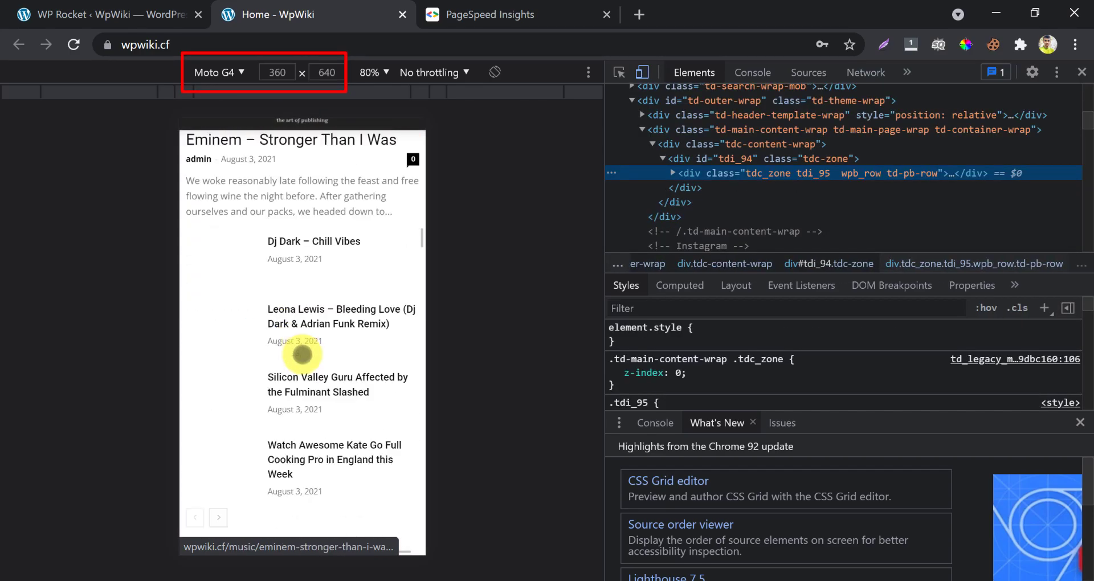
pyautogui.scroll(-4, 303, 355)
pyautogui.scroll(10, 302, 354)
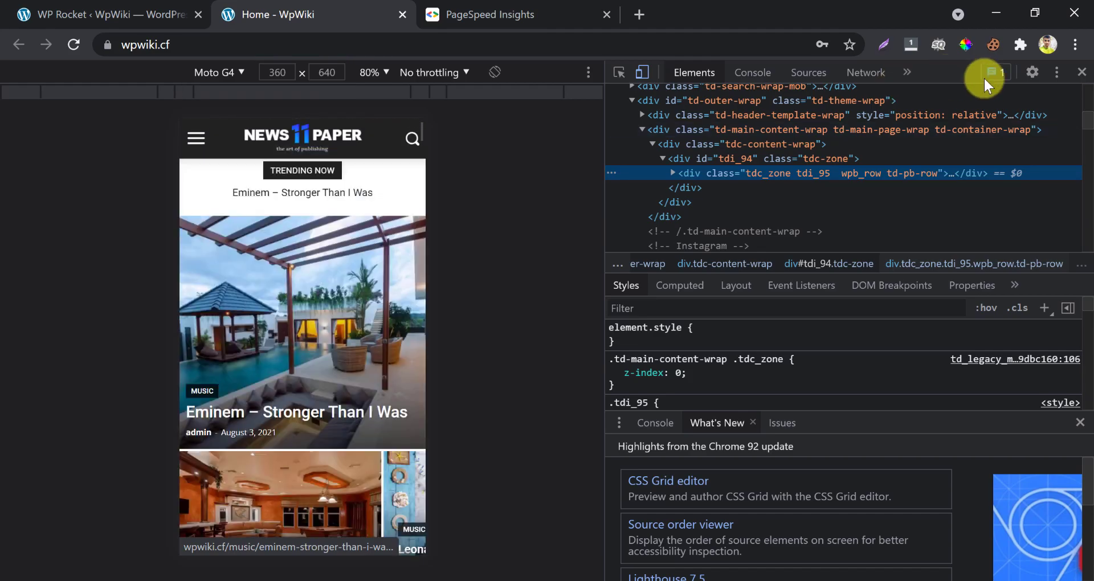
pyautogui.click(1081, 72)
pyautogui.click(54, 7)
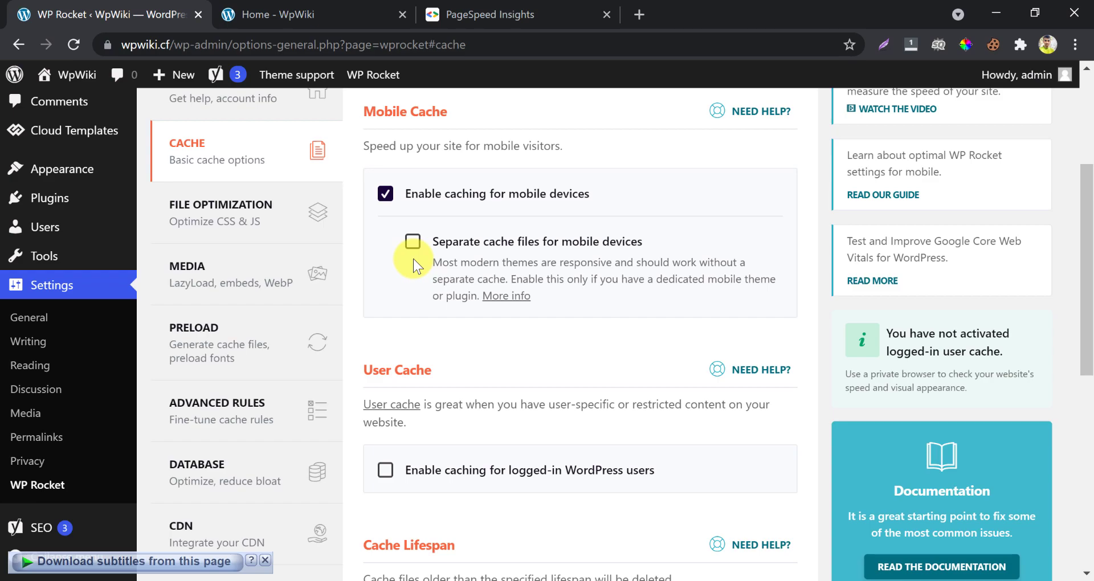
# Step: Set the cache lifespan value to 1, choose its time unit and save the cache settings
pyautogui.scroll(-8, 412, 259)
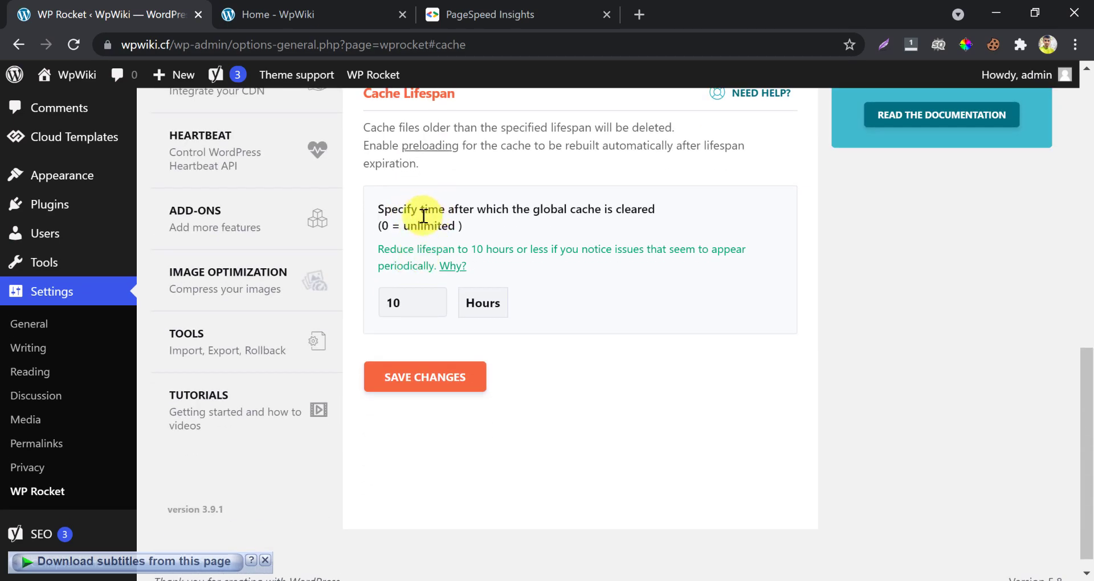
pyautogui.click(412, 303)
pyautogui.click(482, 302)
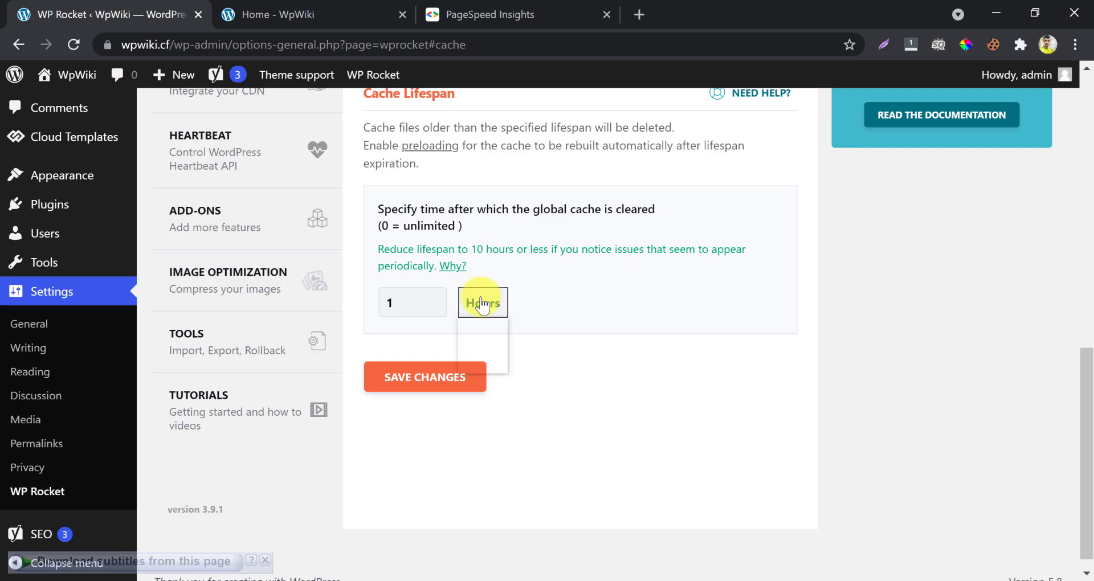
pyautogui.click(481, 358)
pyautogui.click(426, 376)
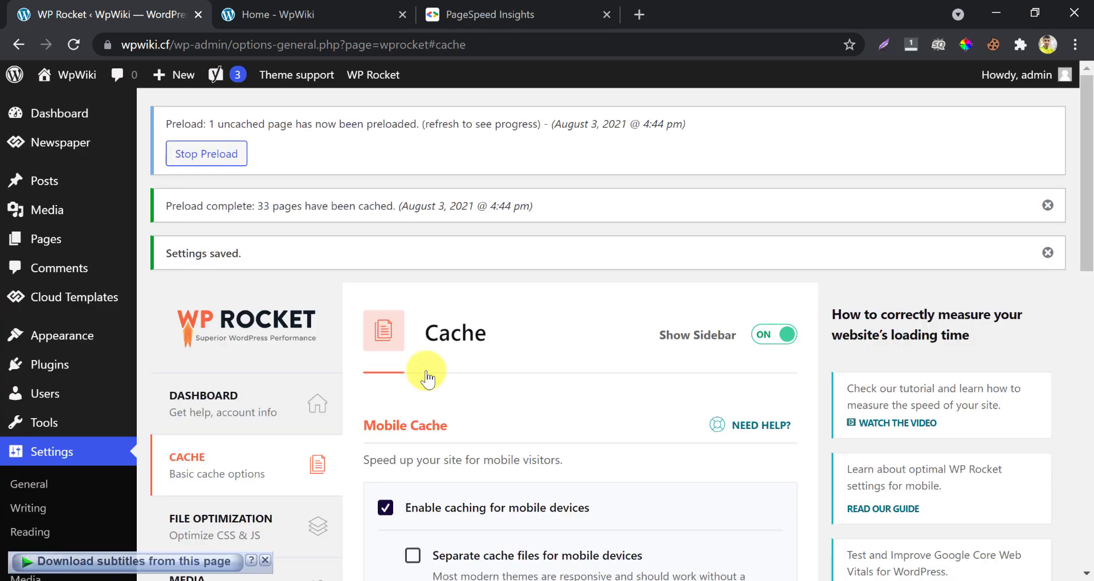
# Step: Open the File Optimization settings and activate Minify CSS files, accepting the warning
pyautogui.scroll(-4, 384, 287)
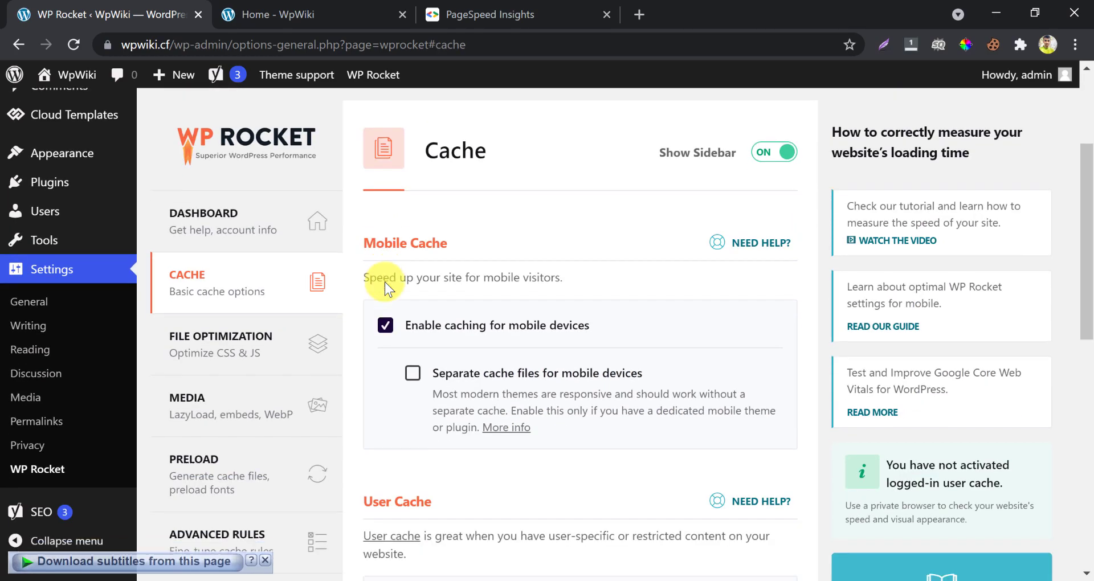
pyautogui.click(274, 287)
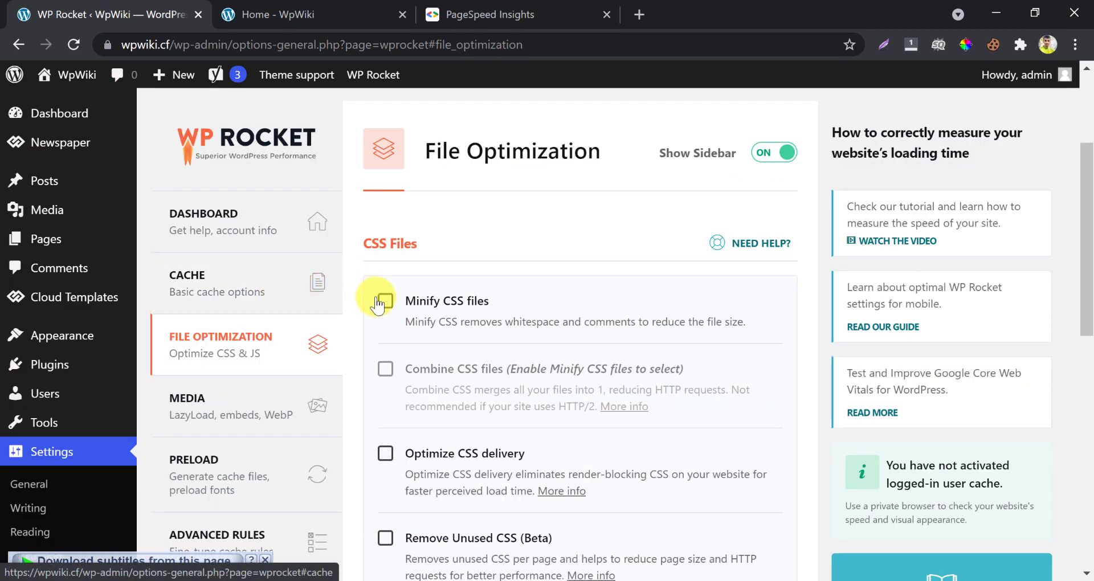
pyautogui.scroll(-1, 386, 311)
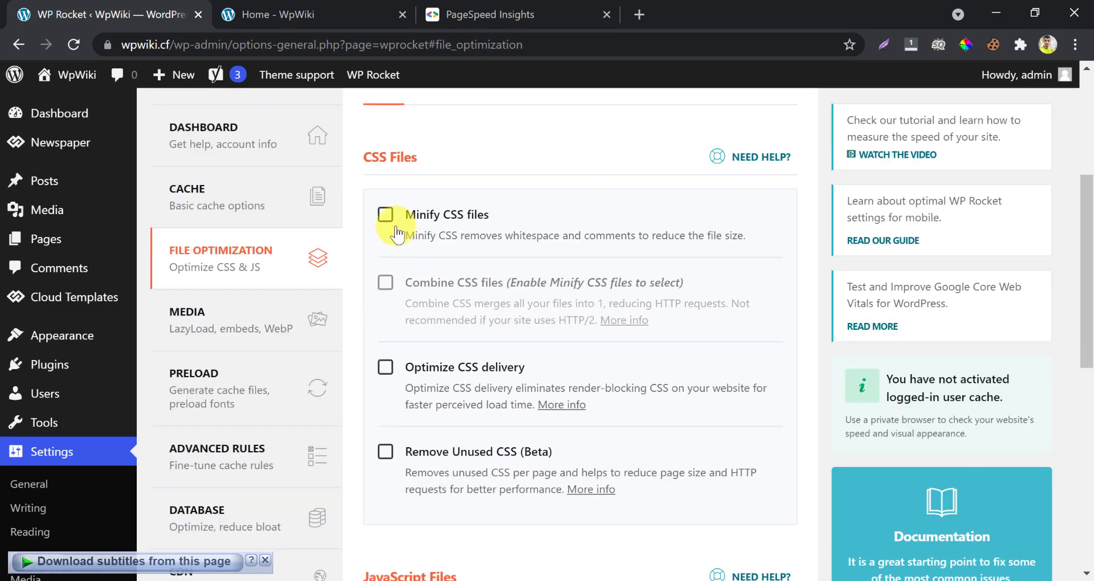
pyautogui.click(385, 215)
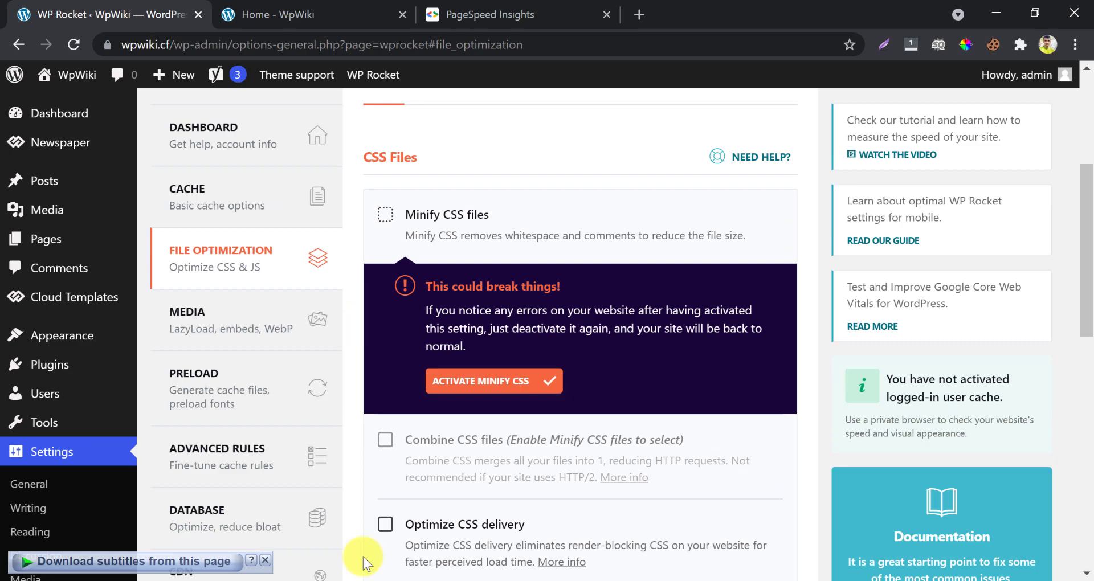
pyautogui.click(265, 561)
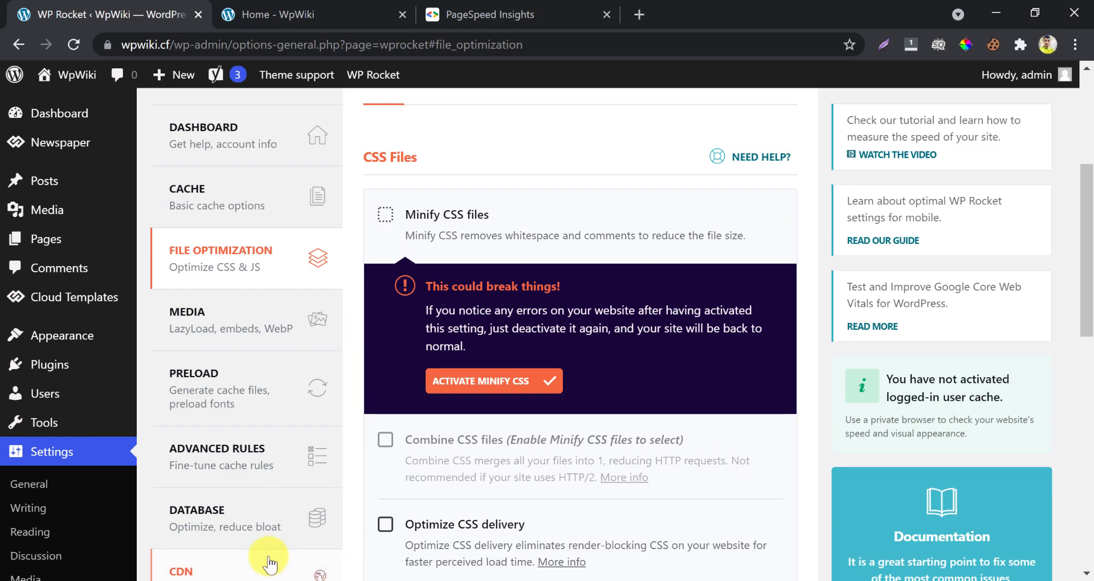
pyautogui.click(440, 381)
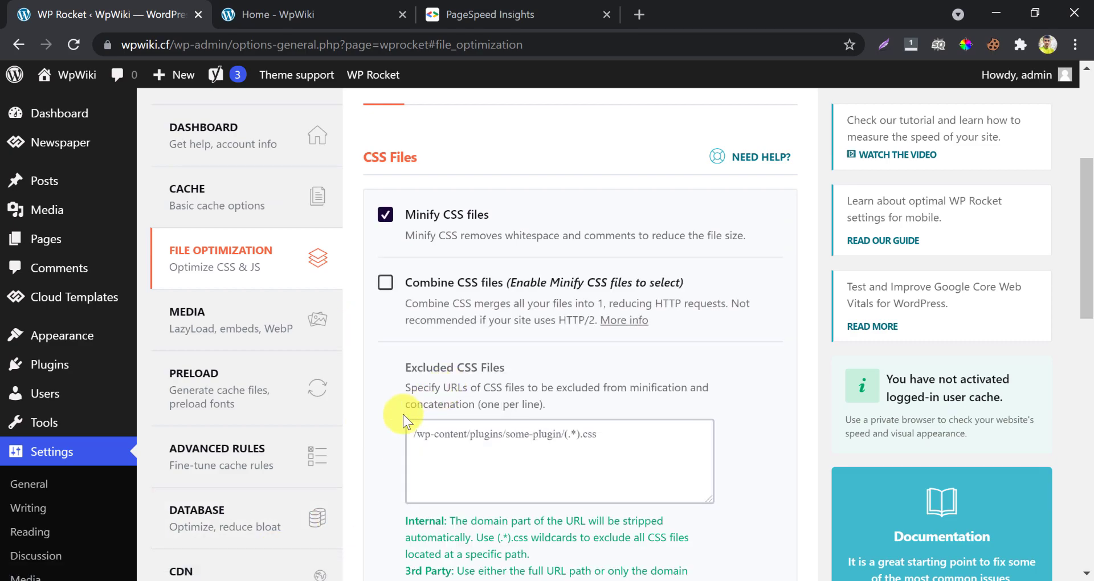
# Step: Enable Optimize CSS delivery, review the JavaScript file options and save the file optimization settings
pyautogui.scroll(-5, 393, 410)
pyautogui.click(385, 329)
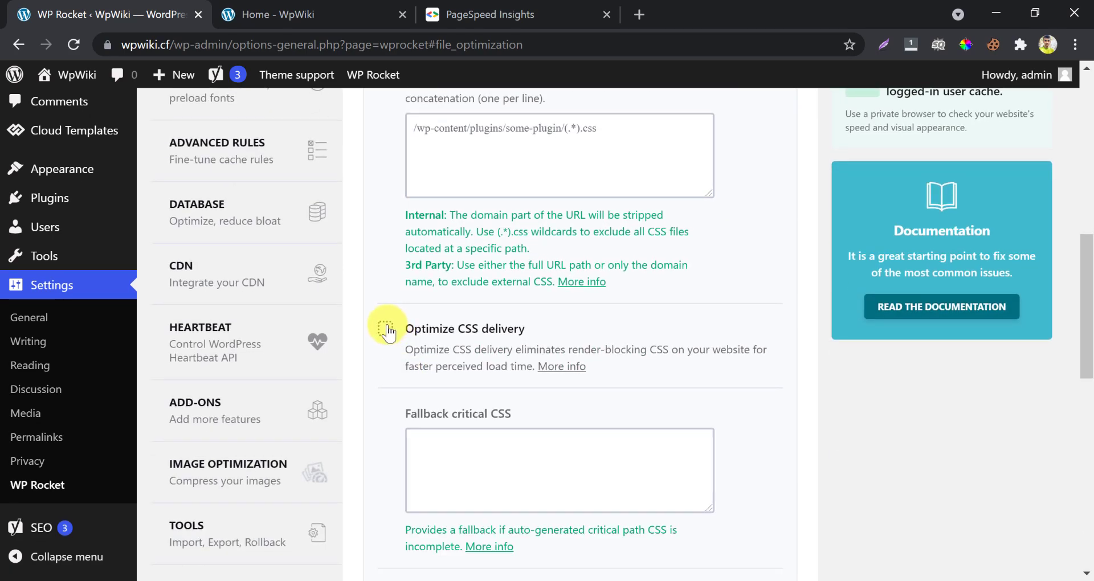
pyautogui.scroll(-12, 381, 408)
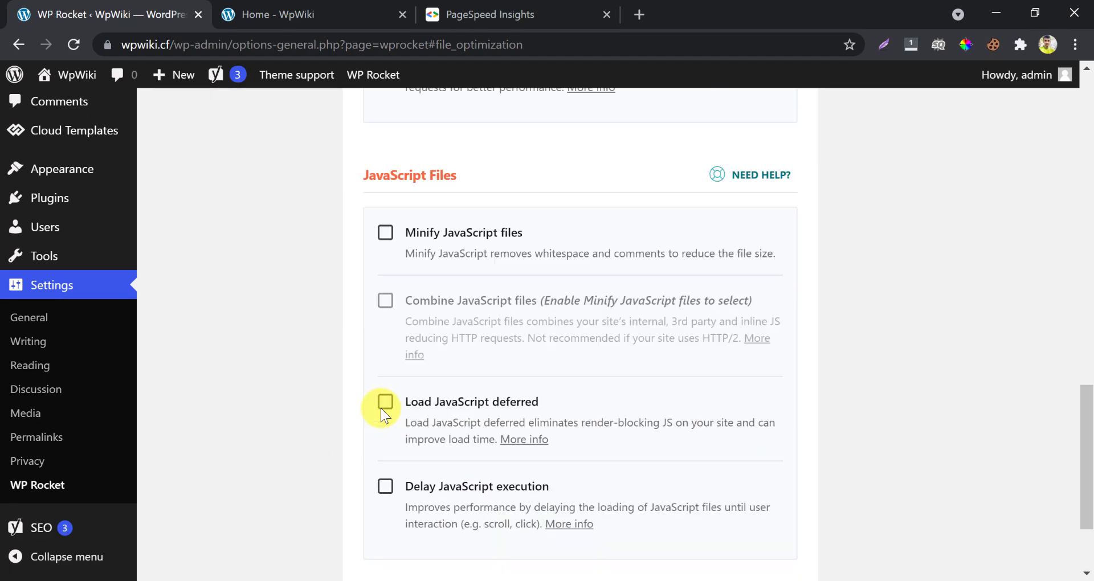
pyautogui.click(393, 472)
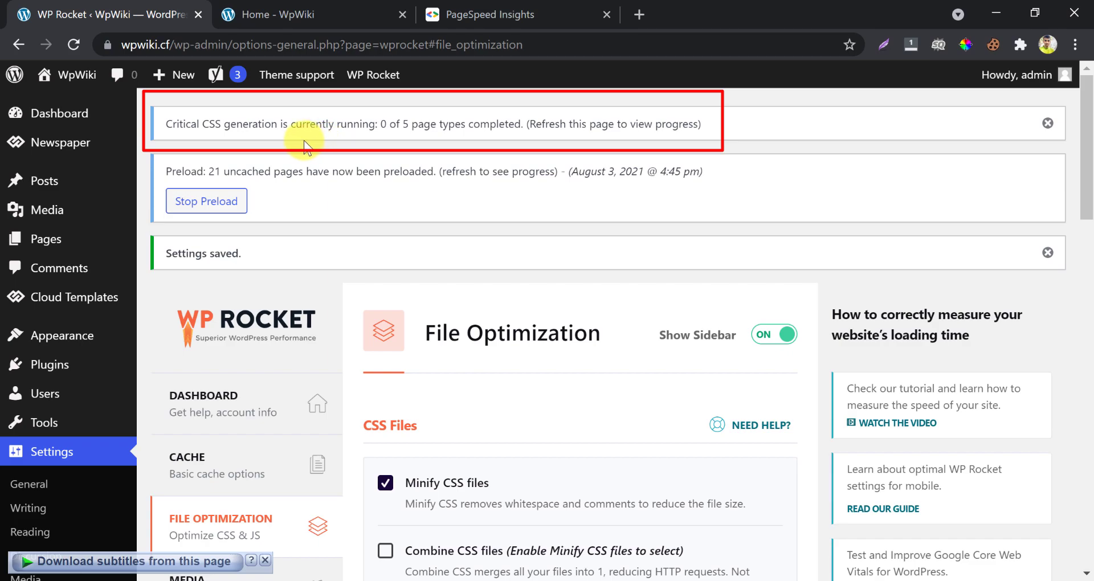
# Step: Refresh the WP Rocket page to check the critical CSS generation, then reload the WpWiki homepage in its tab
pyautogui.click(73, 45)
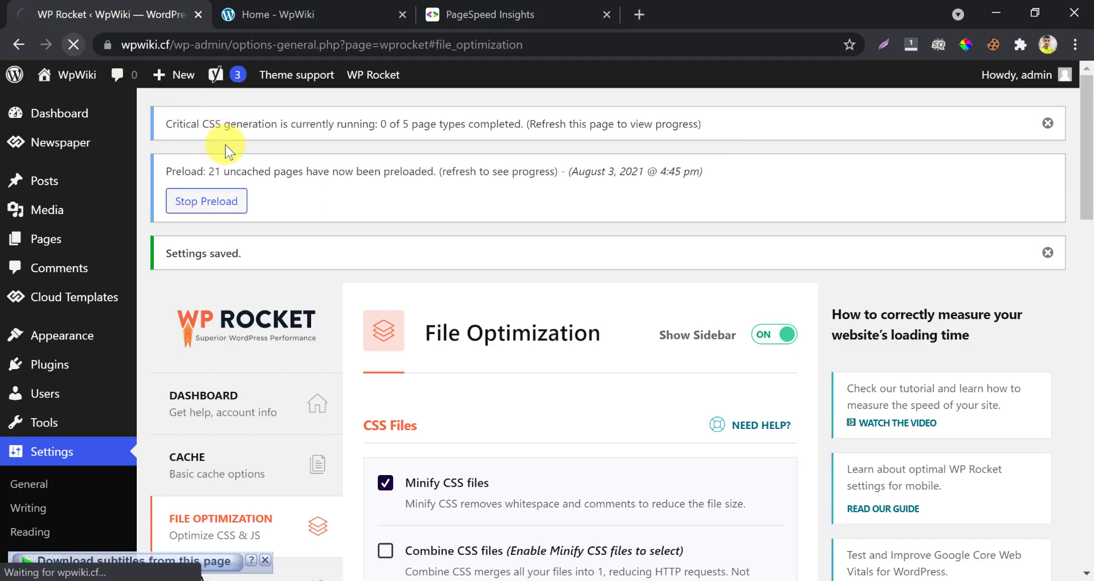
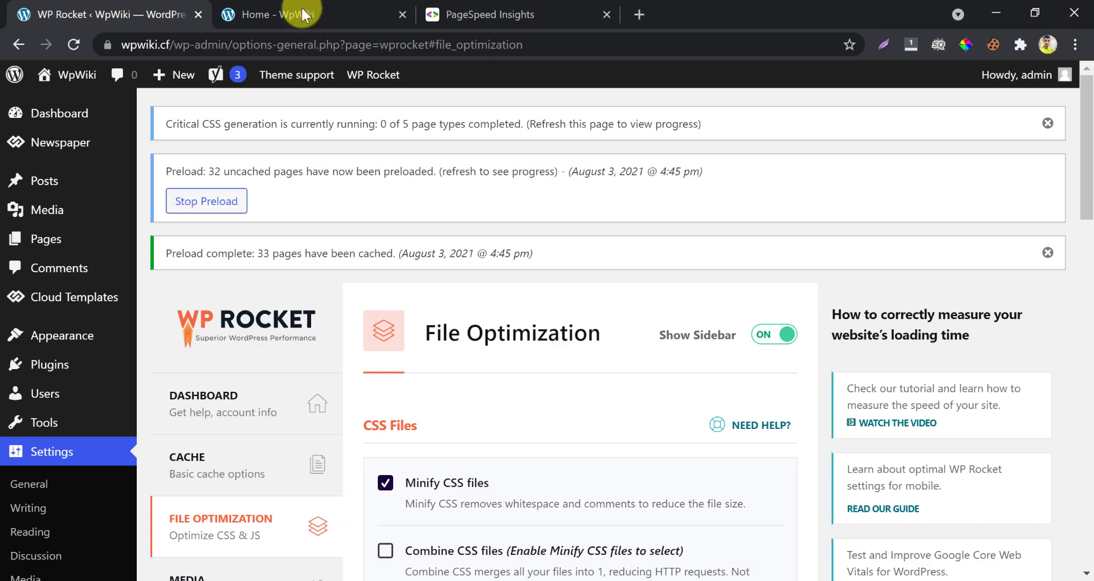
pyautogui.click(72, 43)
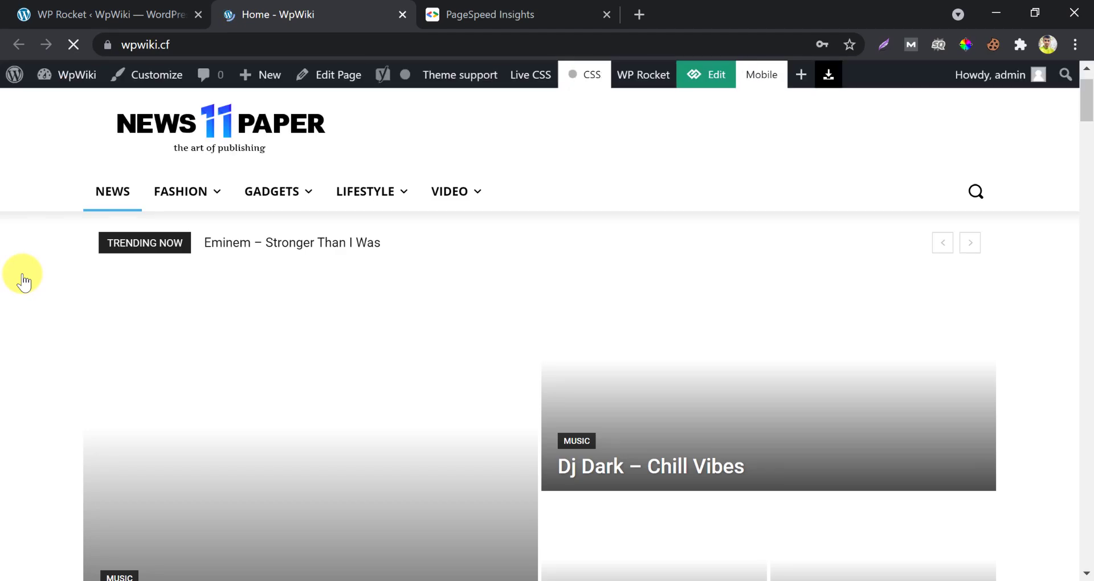
# Step: Look through the reloaded WpWiki homepage's layout, then refresh the WP Rocket settings page to check the critical CSS generation progress
pyautogui.scroll(-10, 23, 281)
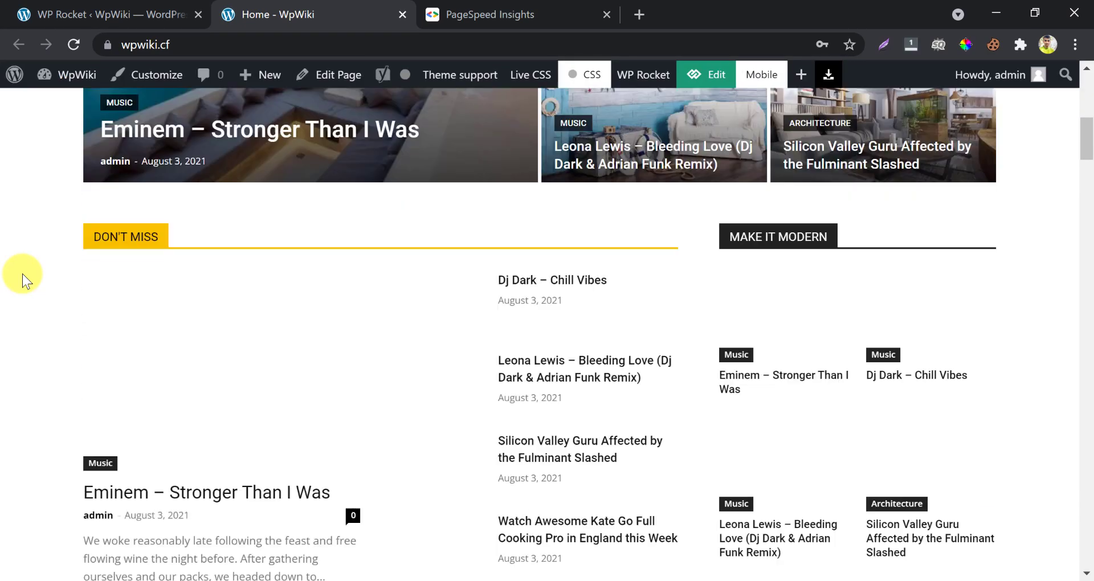
pyautogui.scroll(-8, 22, 279)
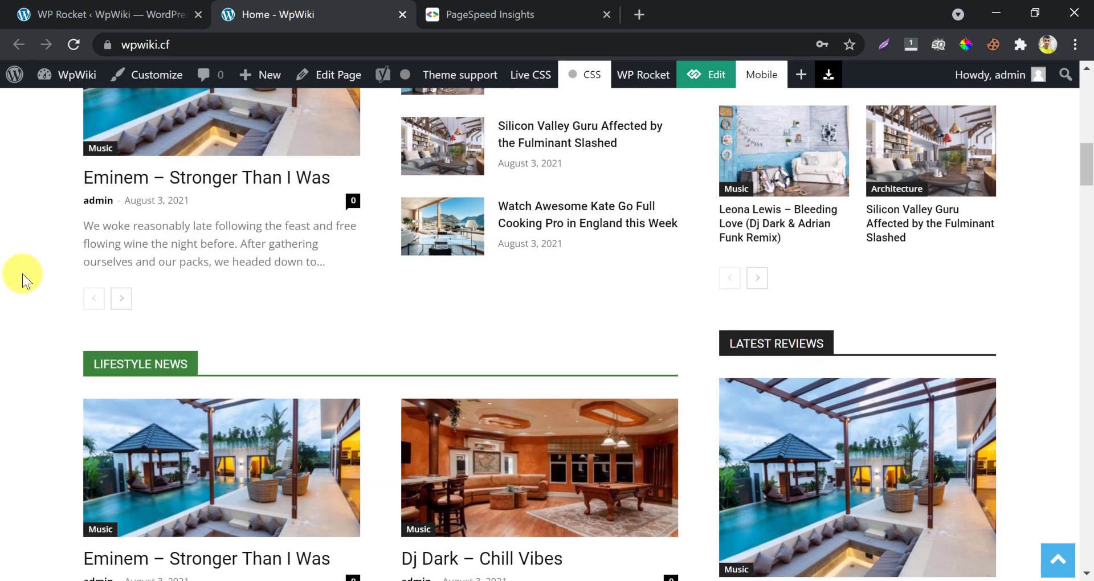
pyautogui.scroll(20, 22, 273)
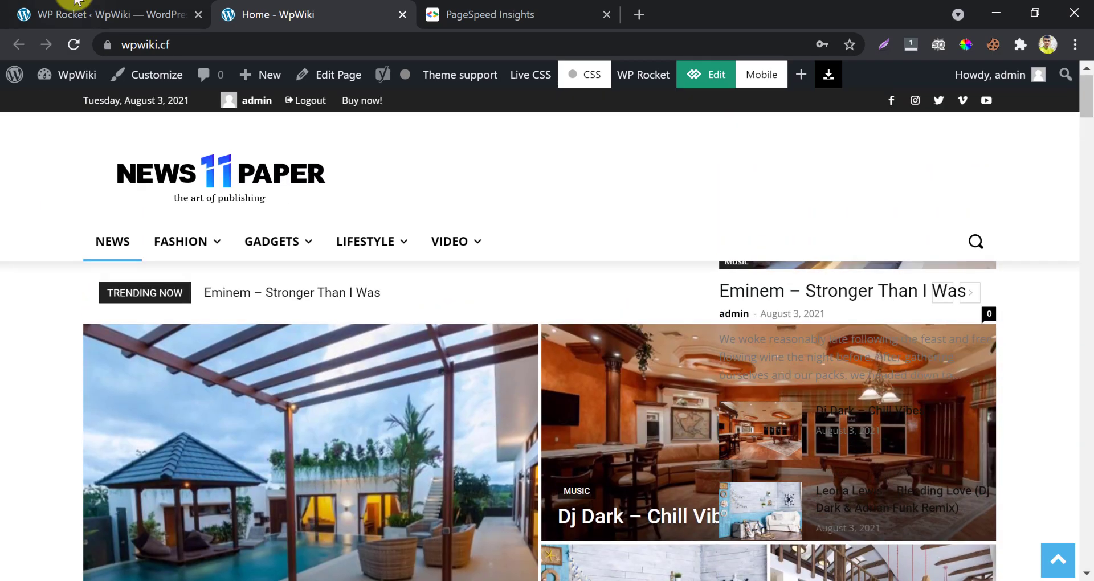
pyautogui.click(78, 7)
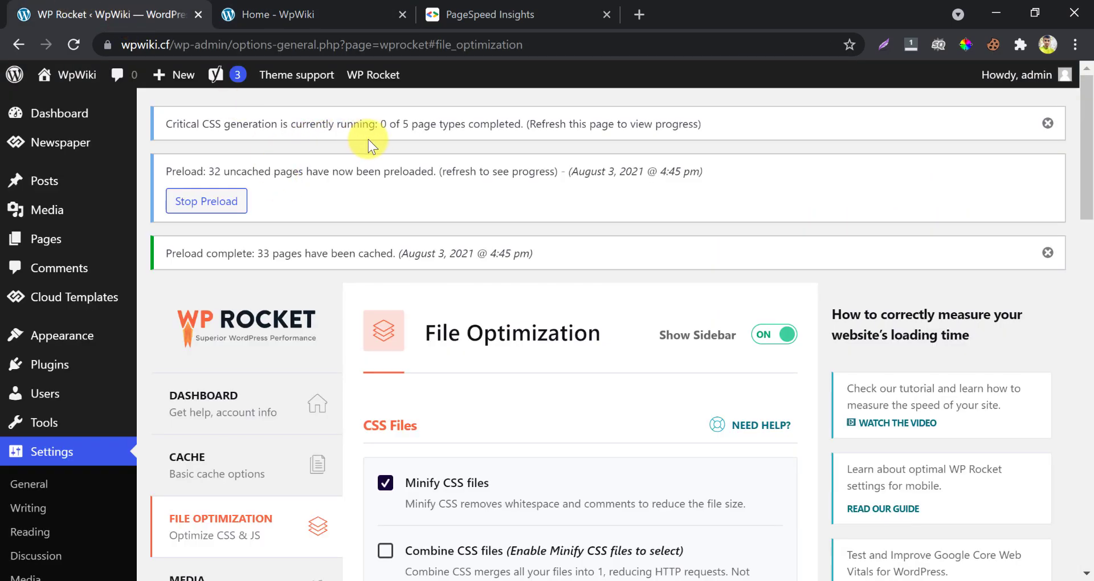
pyautogui.click(75, 43)
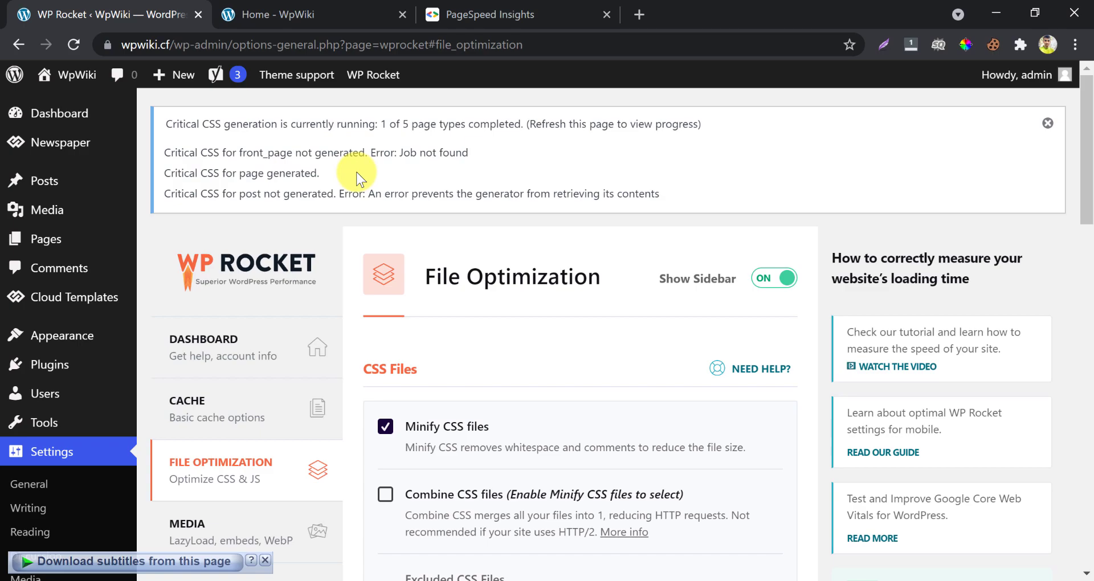
# Step: Activate Combine CSS files in the File Optimization settings, accepting the warning
pyautogui.scroll(-7, 310, 373)
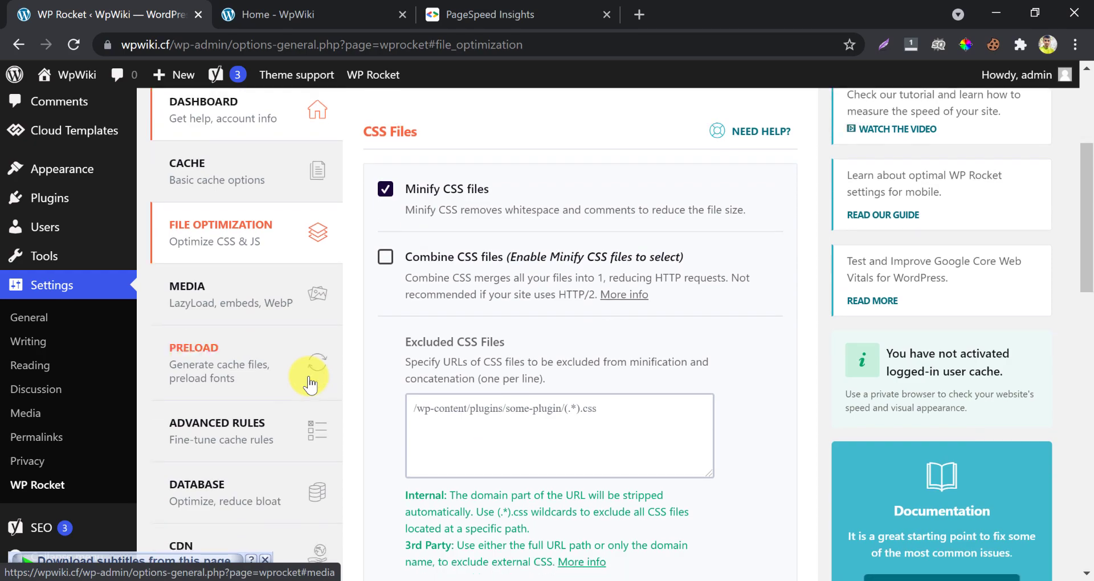
pyautogui.scroll(-5, 308, 383)
pyautogui.scroll(7, 307, 371)
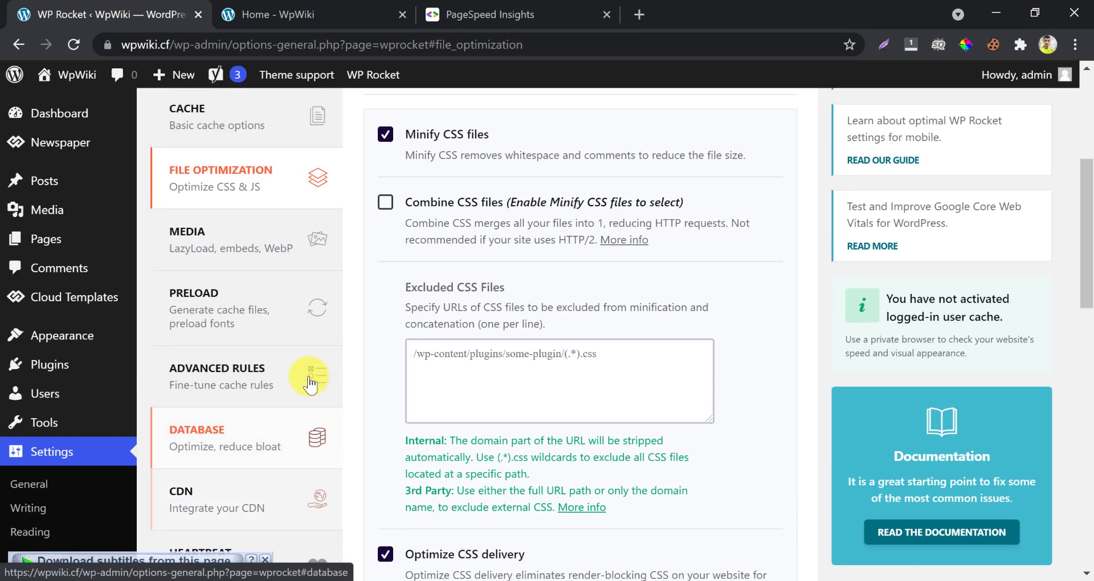
pyautogui.click(385, 250)
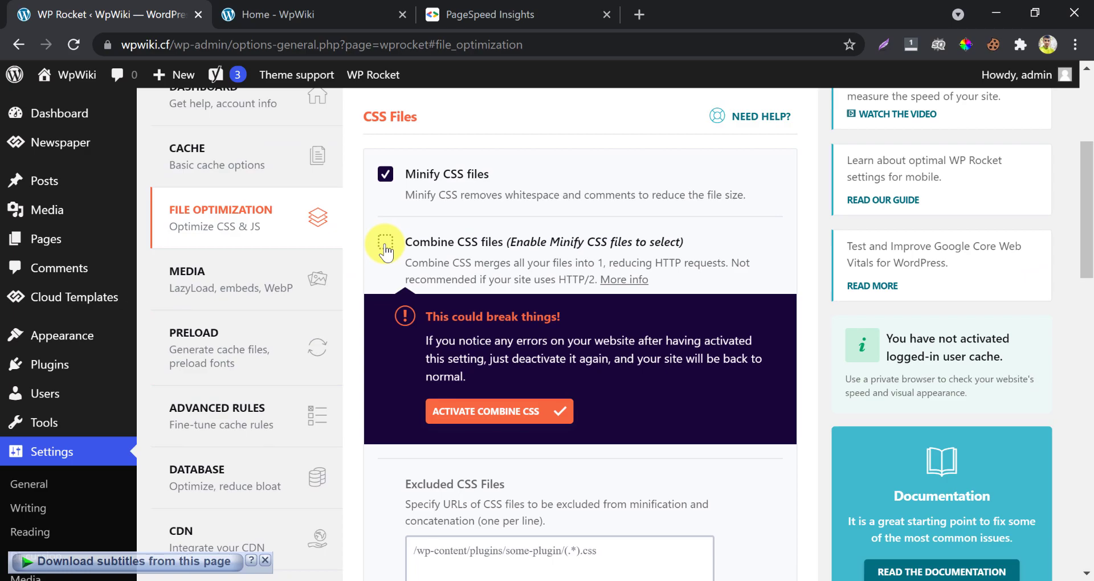
pyautogui.click(438, 407)
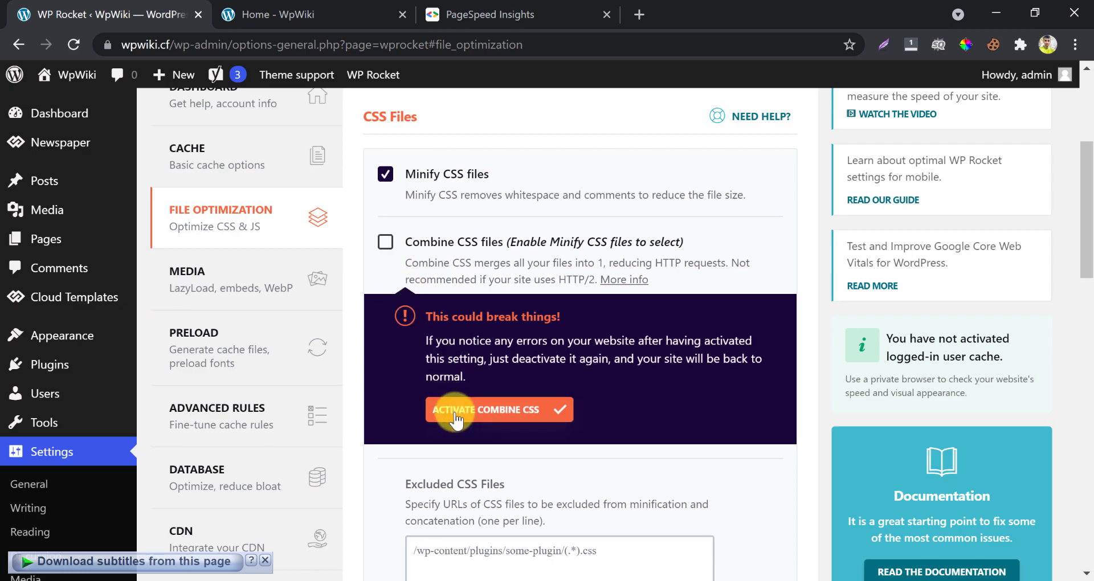
# Step: Activate Remove Unused CSS (Beta), accepting the beta notice, and save the file optimization settings
pyautogui.scroll(-9, 452, 413)
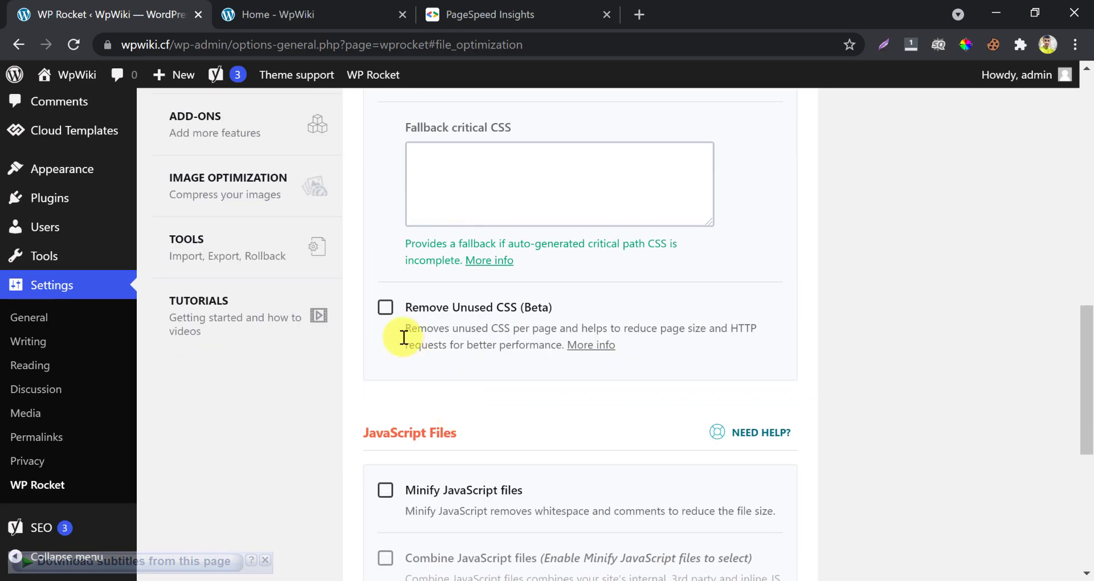
pyautogui.click(387, 309)
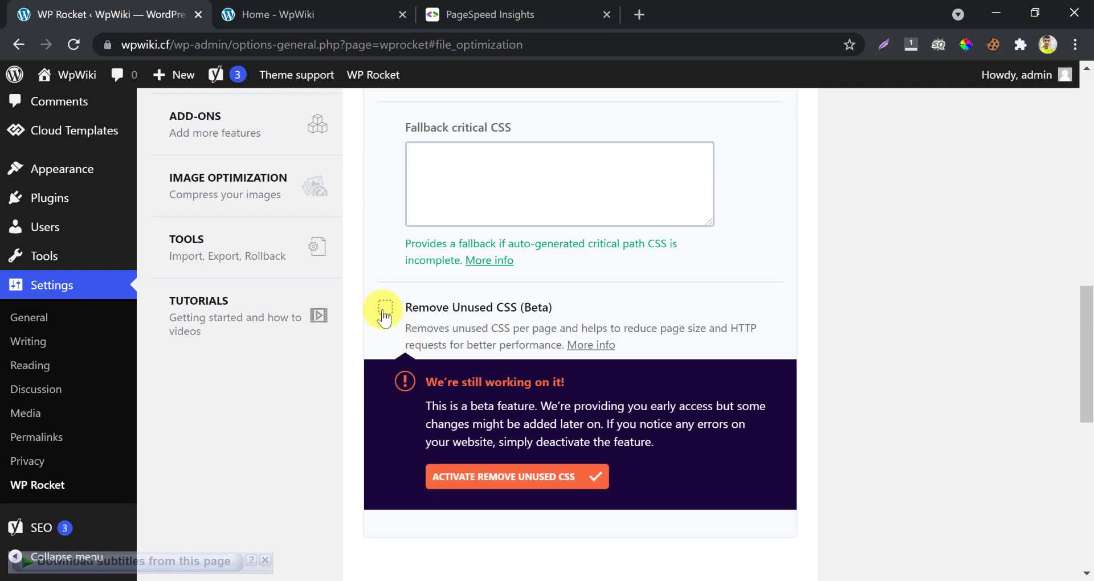
pyautogui.click(437, 478)
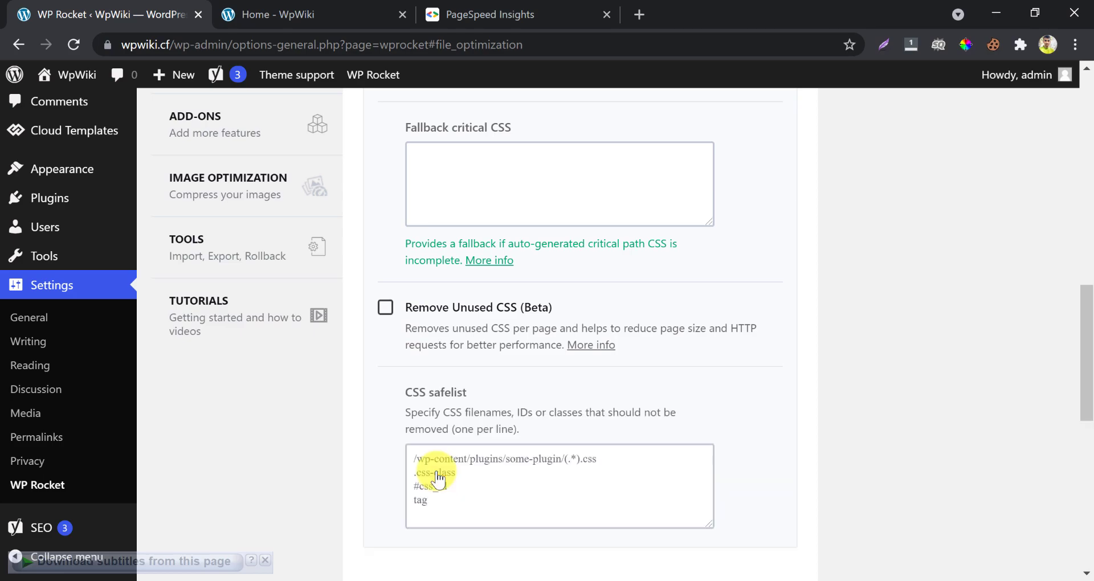
pyautogui.scroll(-10, 438, 479)
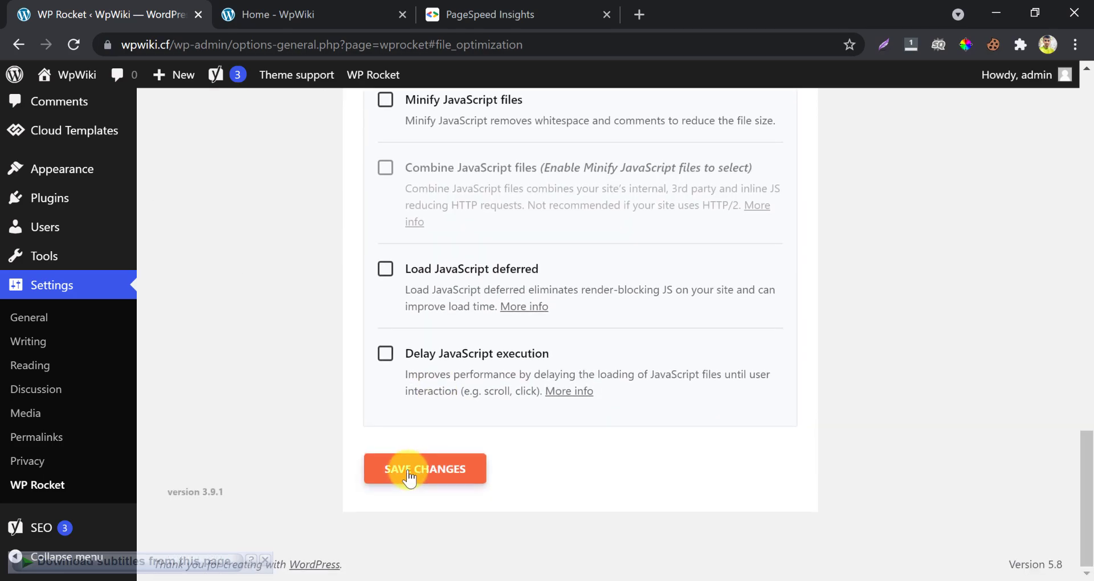
pyautogui.click(382, 473)
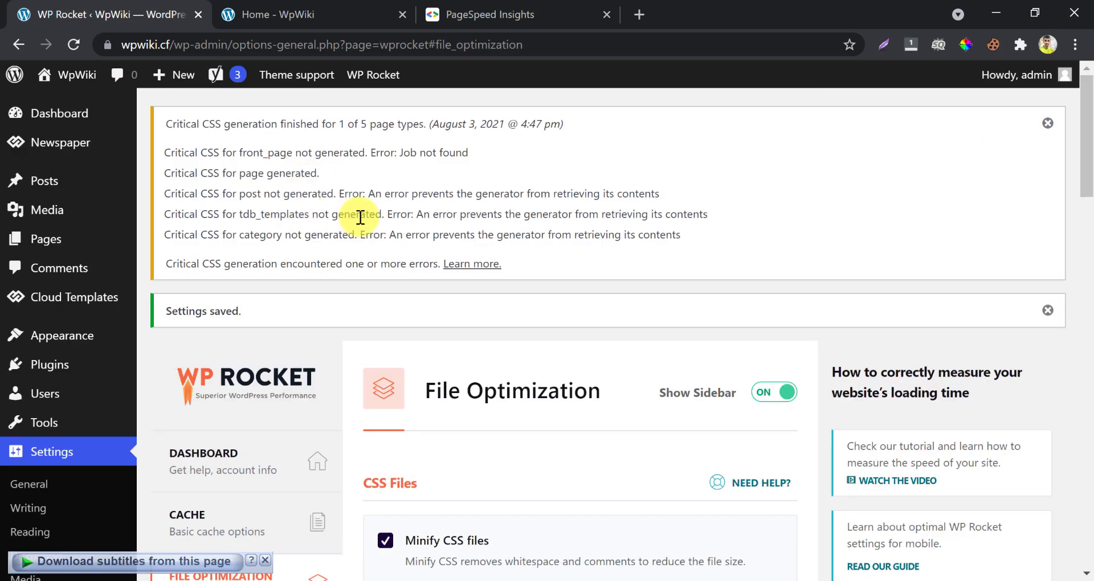
# Step: Reload the WpWiki homepage and look through its sections for layout problems
pyautogui.click(278, 14)
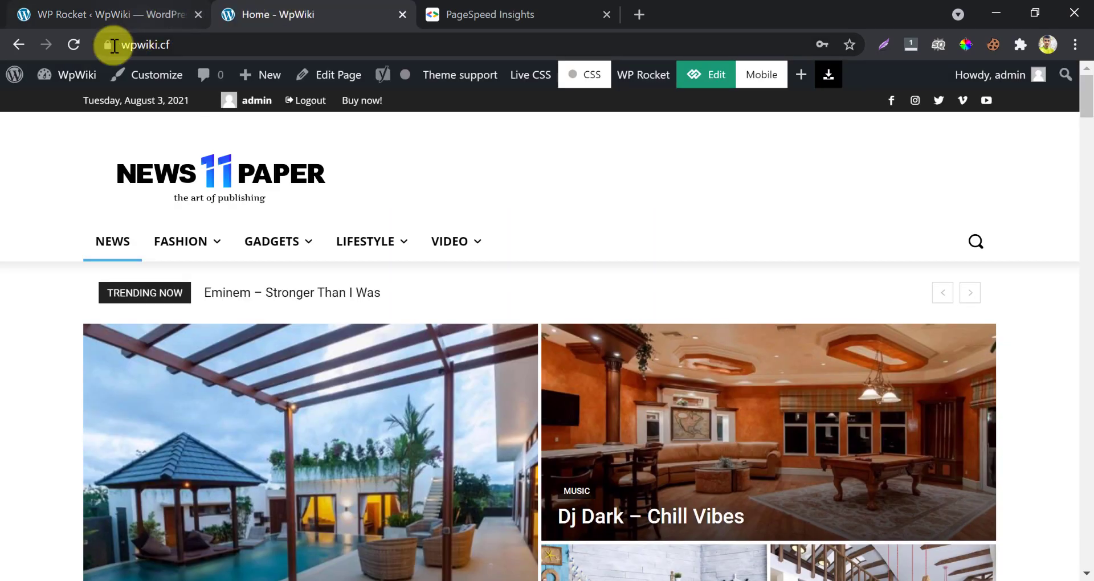
pyautogui.click(74, 46)
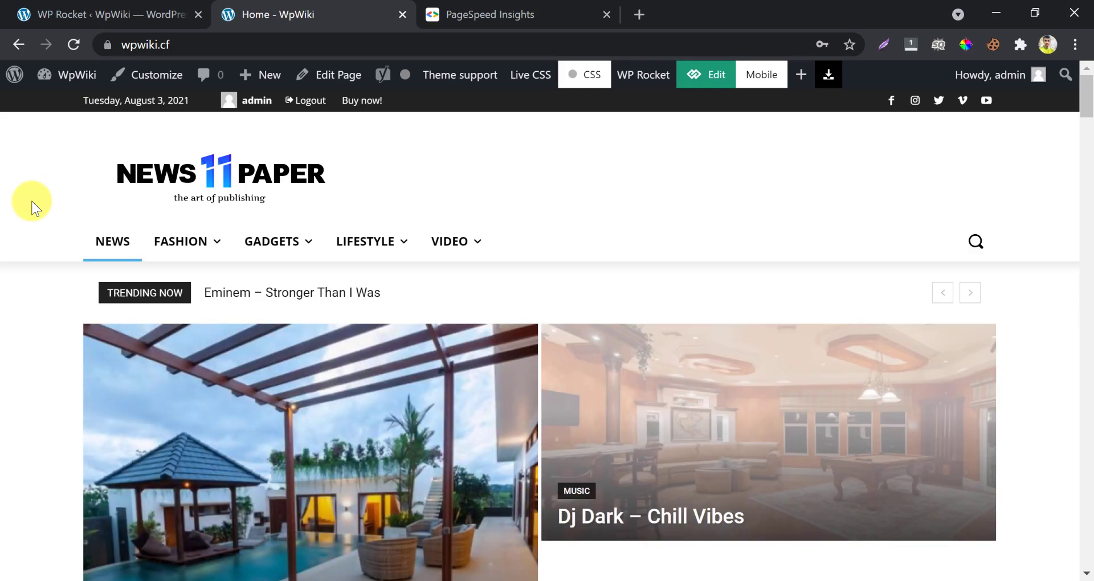
pyautogui.scroll(-10, 31, 207)
pyautogui.scroll(-15, 31, 207)
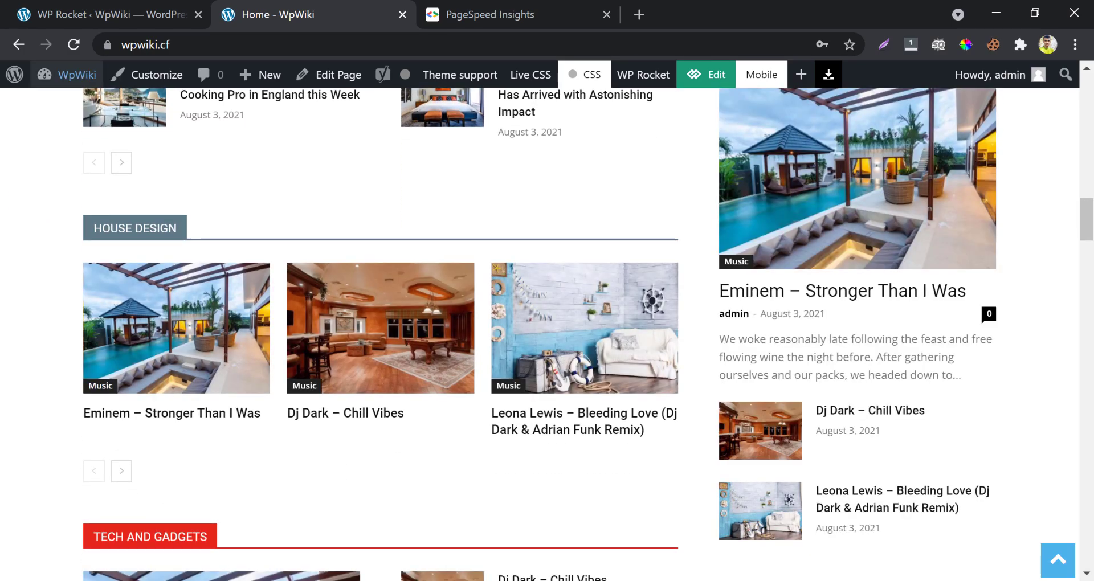
# Step: Return to the WP Rocket File Optimization settings and check the Remove Unused CSS processing progress
pyautogui.hotkey('ctrl', 'shift', 'Tab')
pyautogui.scroll(-12, 335, 394)
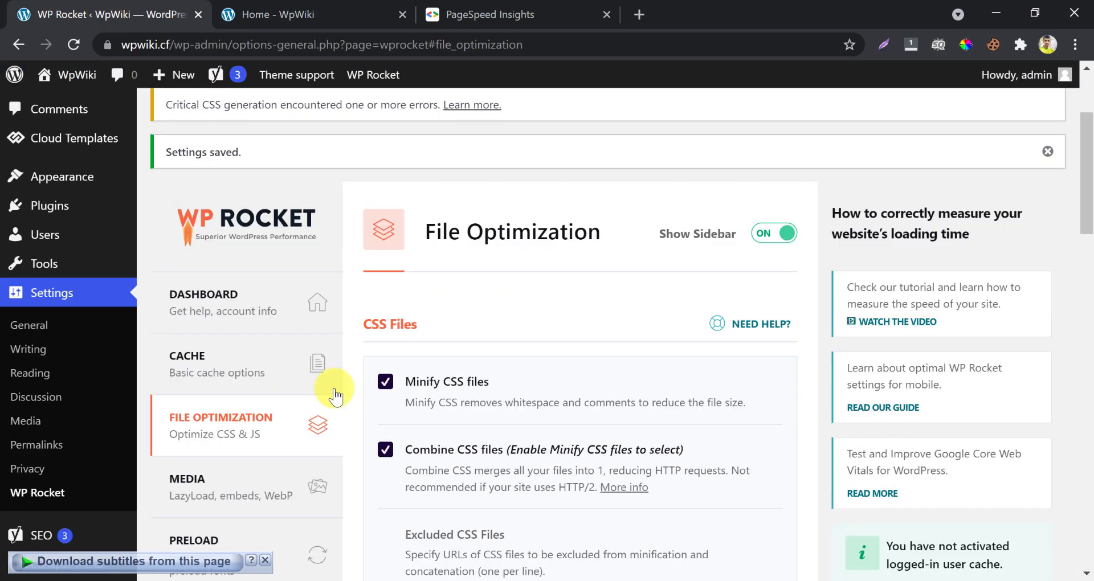
pyautogui.scroll(-7, 335, 395)
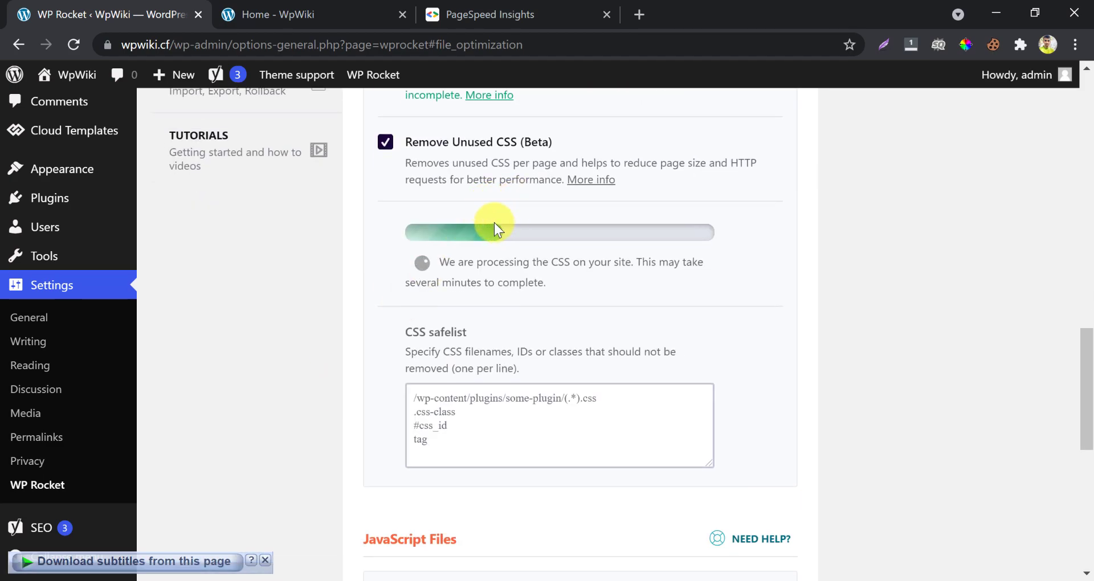
# Step: Expand the Reduce unused CSS opportunity in the PageSpeed Insights report and examine the stylesheets it lists
pyautogui.click(475, 7)
pyautogui.scroll(-10, 489, 410)
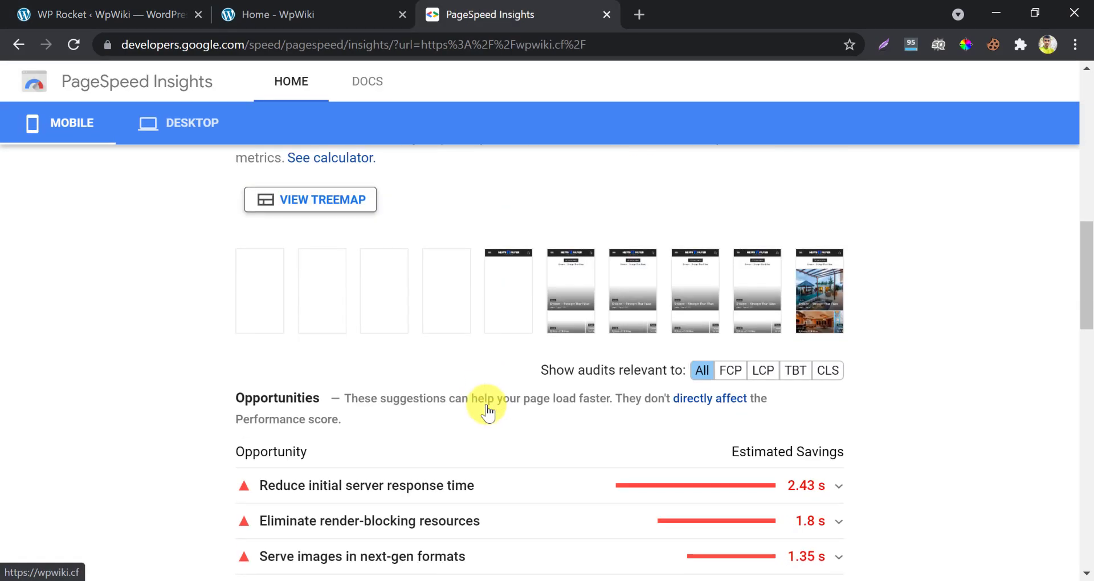
pyautogui.scroll(-4, 487, 409)
pyautogui.click(396, 362)
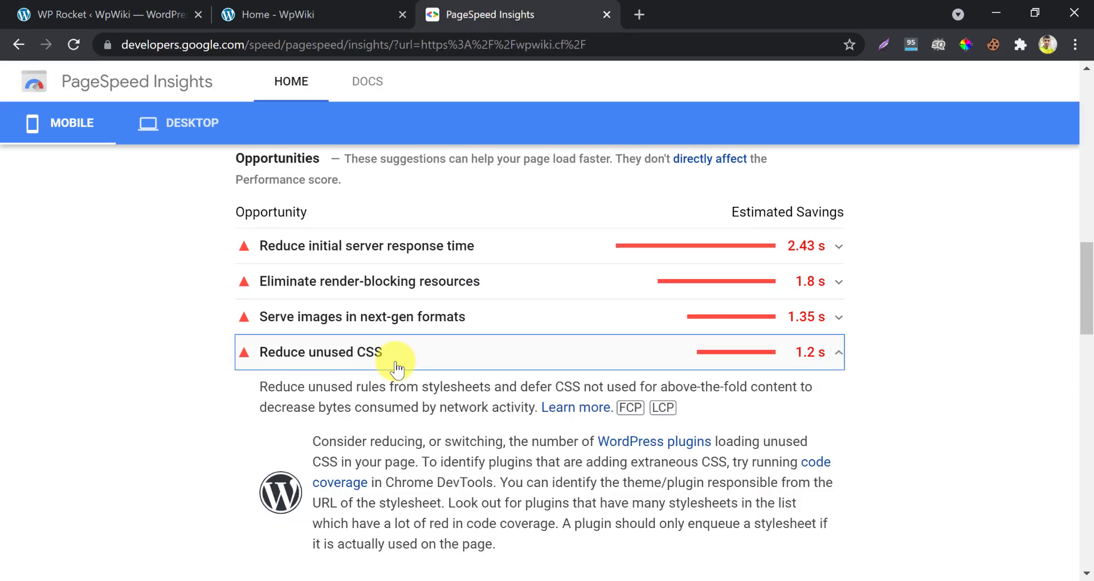
pyautogui.scroll(-5, 396, 365)
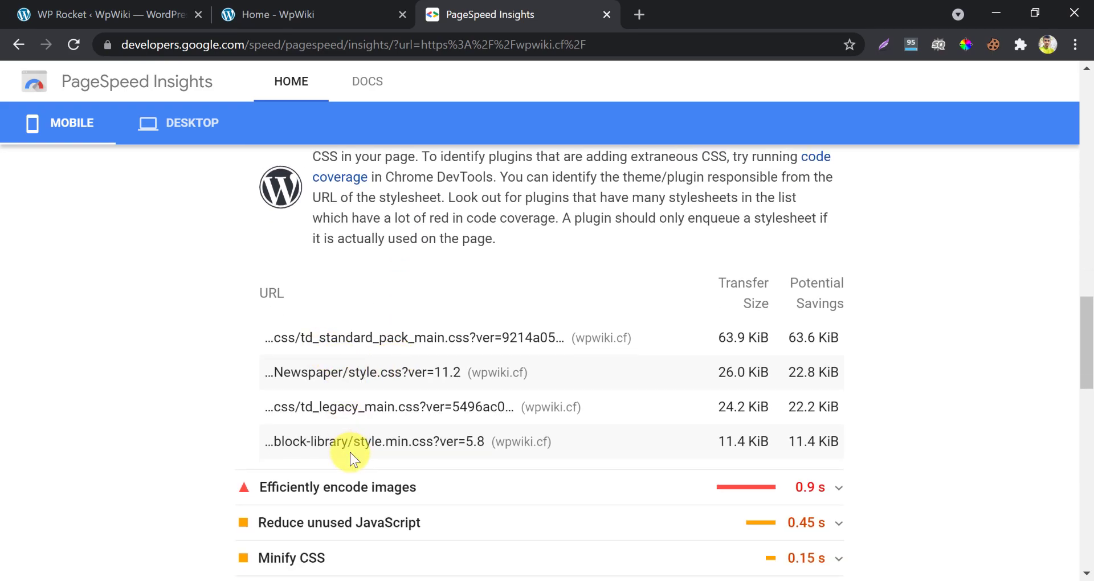
pyautogui.scroll(4, 373, 342)
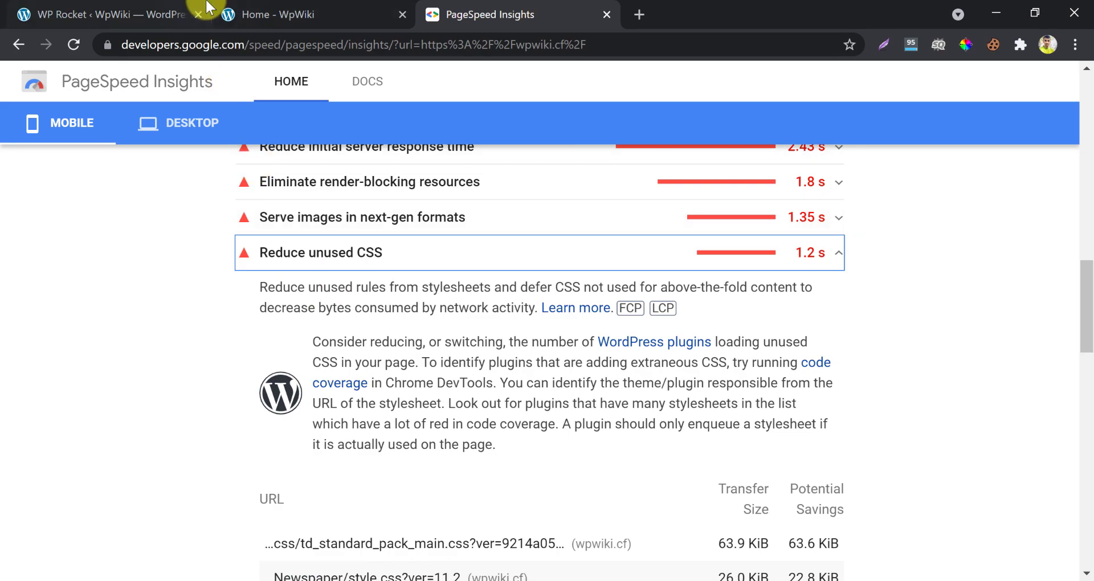
# Step: Activate Minify JavaScript files in the WP Rocket File Optimization settings, accepting the warning
pyautogui.click(169, 8)
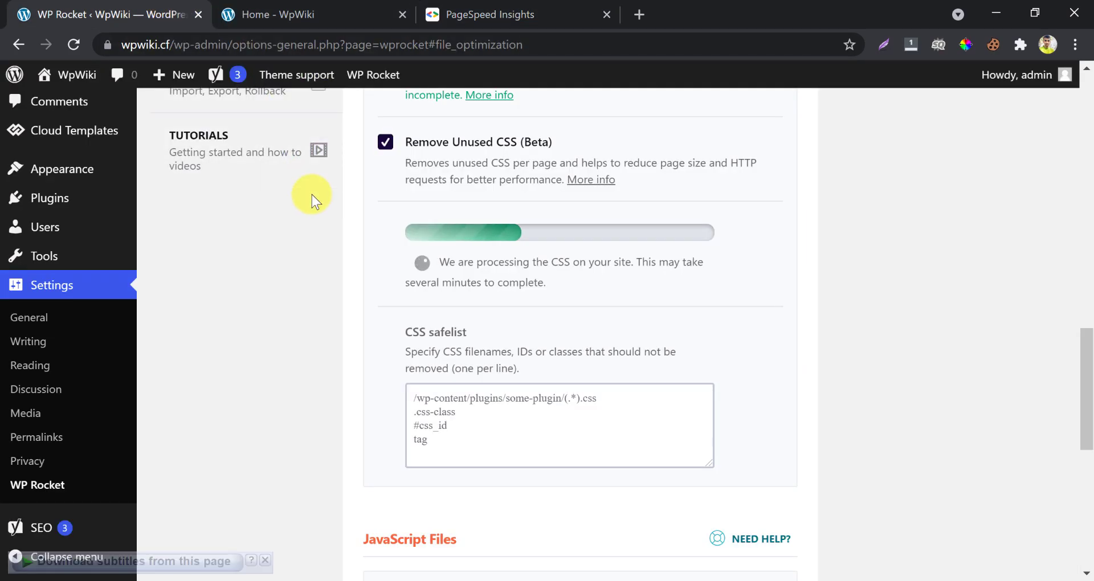
pyautogui.scroll(-7, 370, 295)
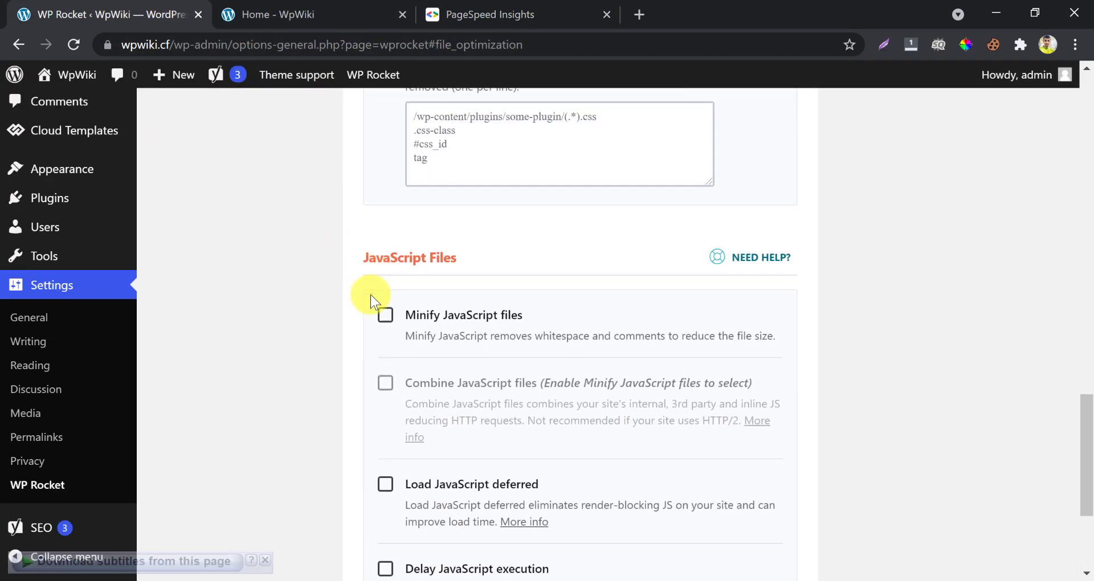
pyautogui.click(386, 192)
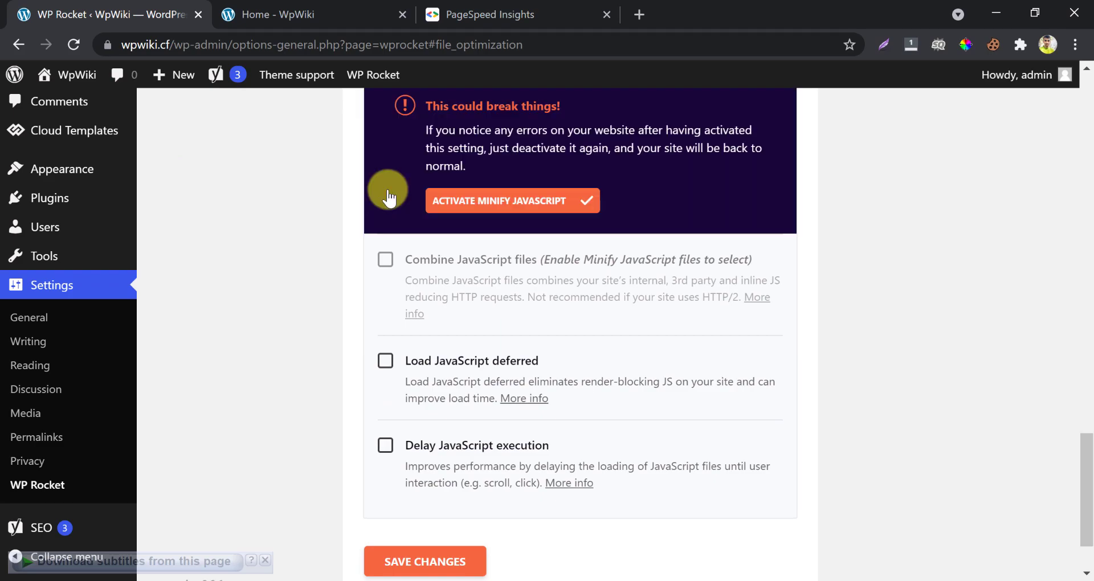
pyautogui.scroll(3, 458, 213)
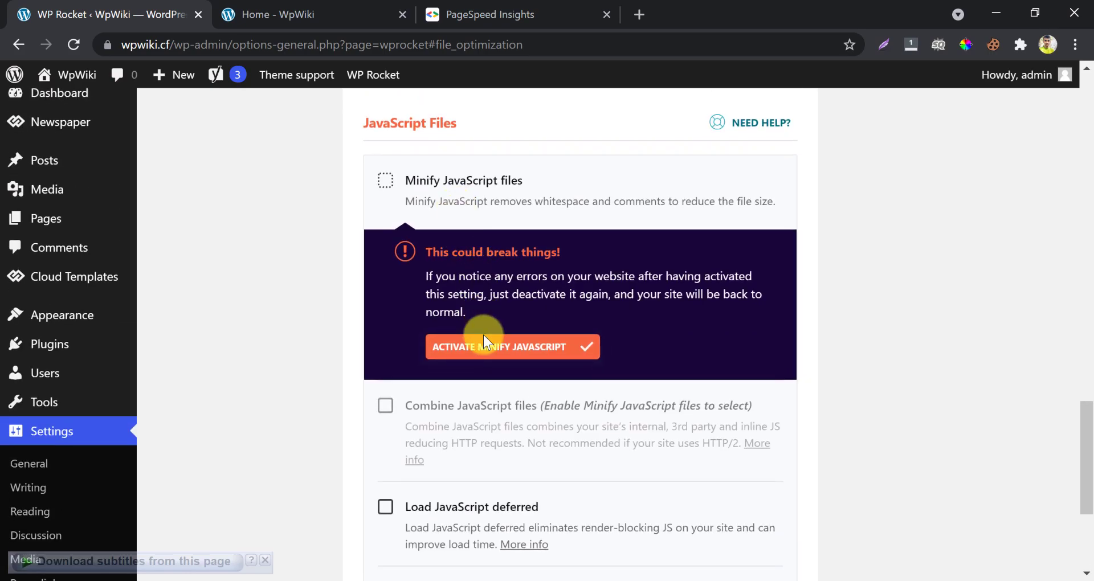
pyautogui.click(481, 341)
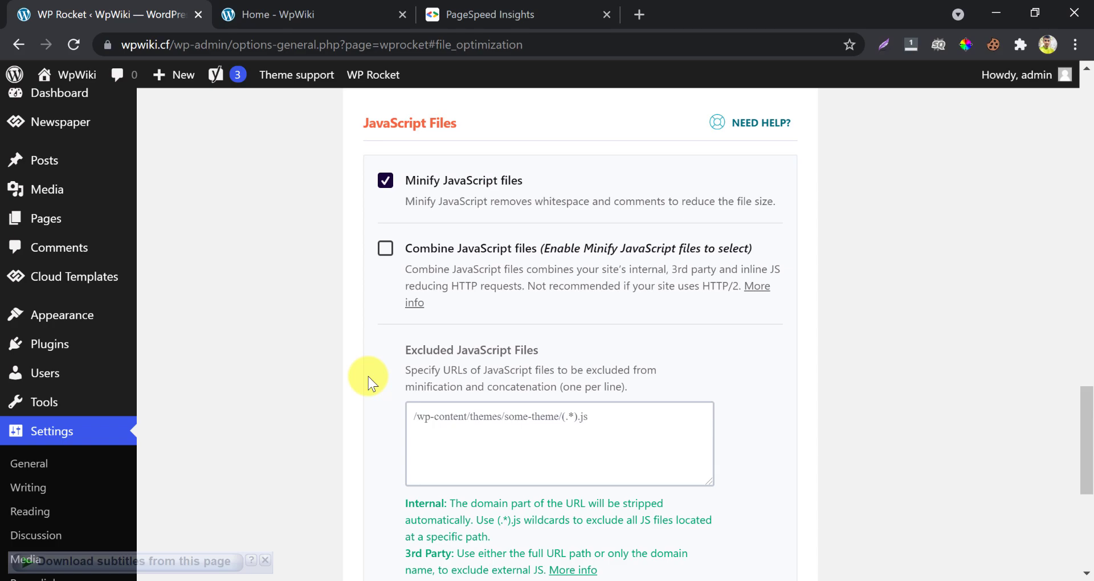
# Step: Enable Load JavaScript deferred and Delay JavaScript execution, then save the file optimization settings
pyautogui.scroll(-4, 368, 381)
pyautogui.scroll(1, 370, 379)
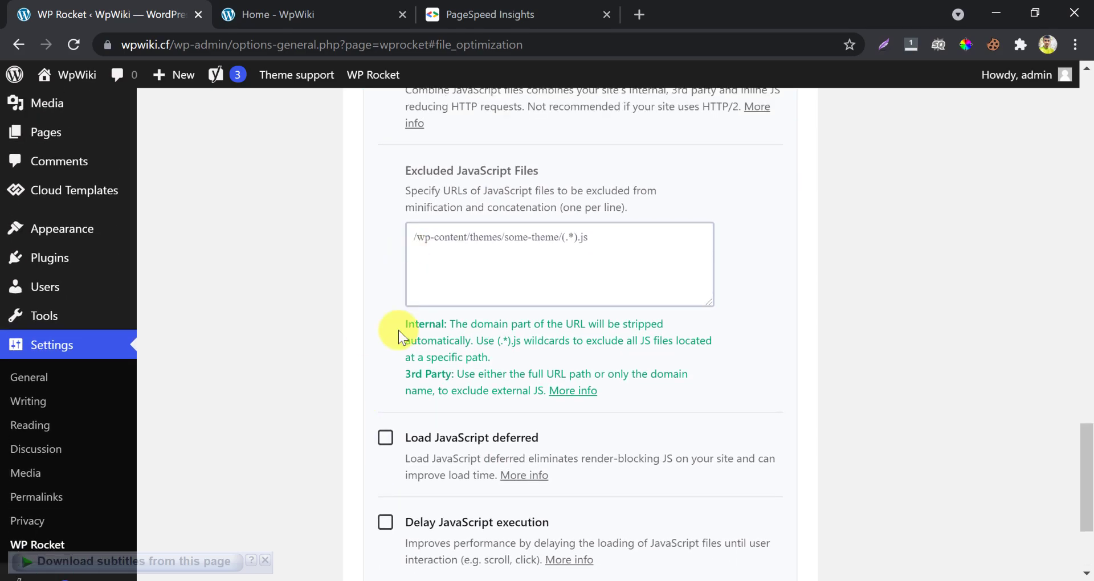
pyautogui.click(386, 437)
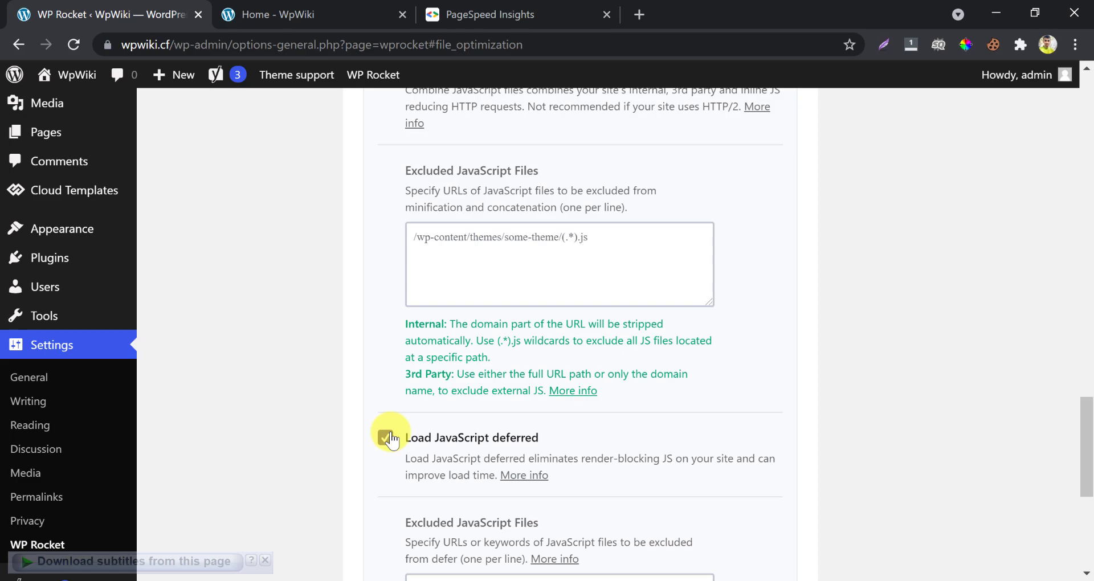
pyautogui.scroll(-6, 365, 478)
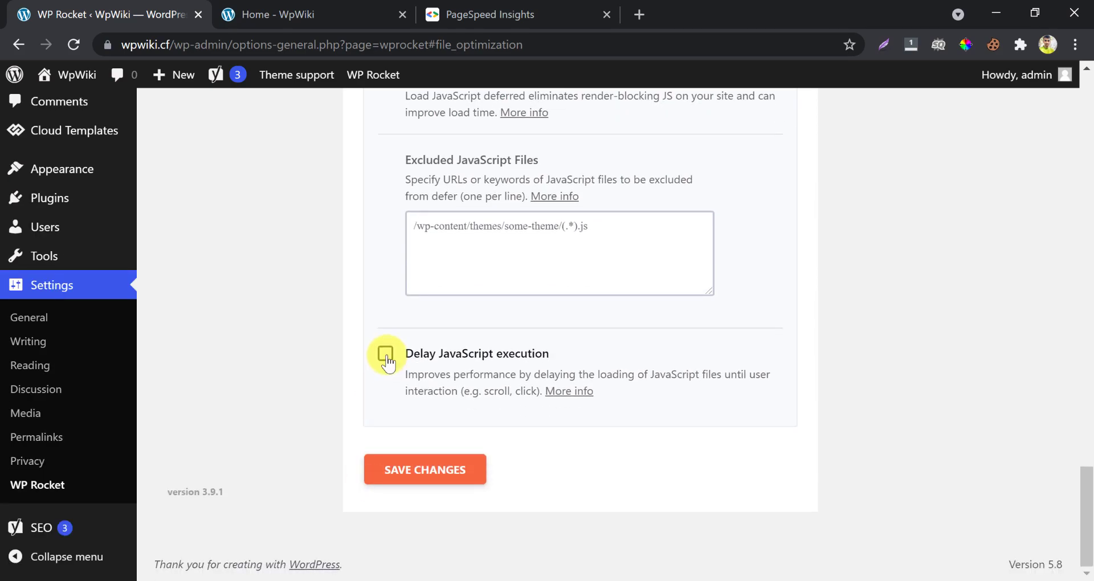
pyautogui.click(386, 354)
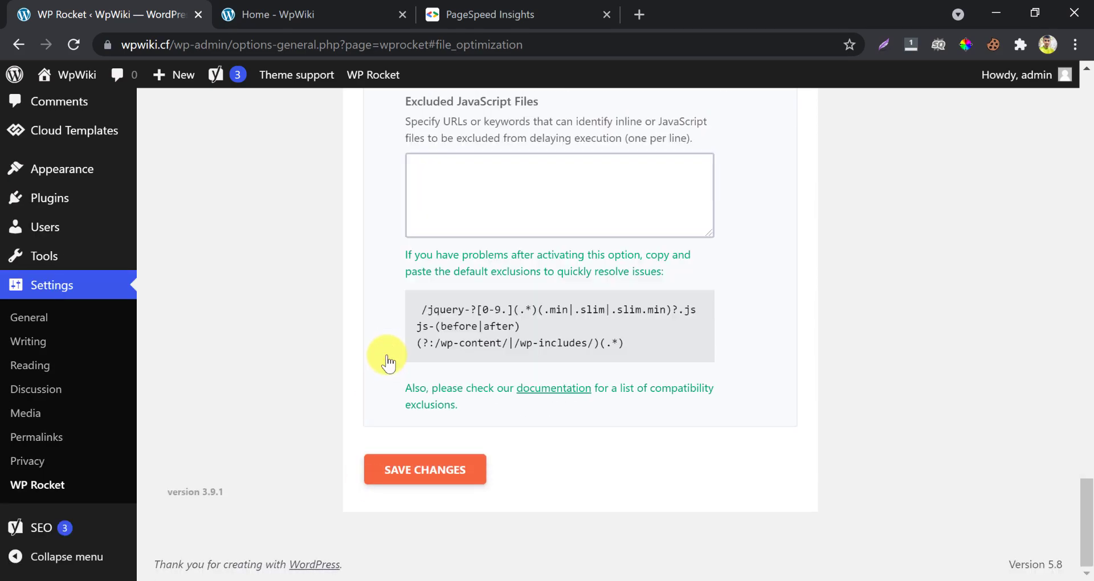
pyautogui.click(387, 472)
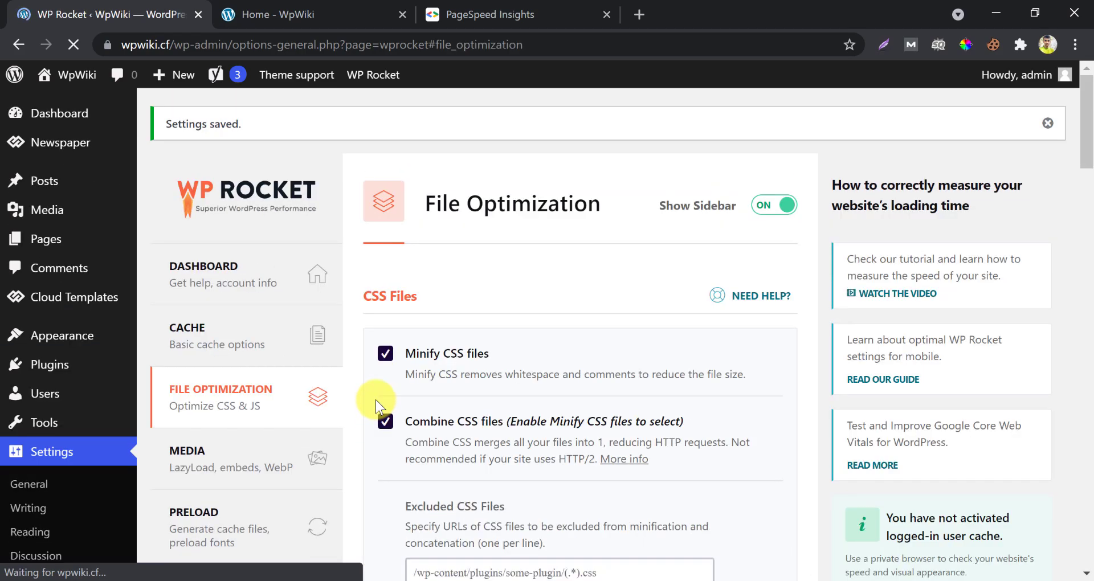
# Step: Check the progress of the unused CSS processing in the CSS Files section
pyautogui.scroll(-12, 375, 399)
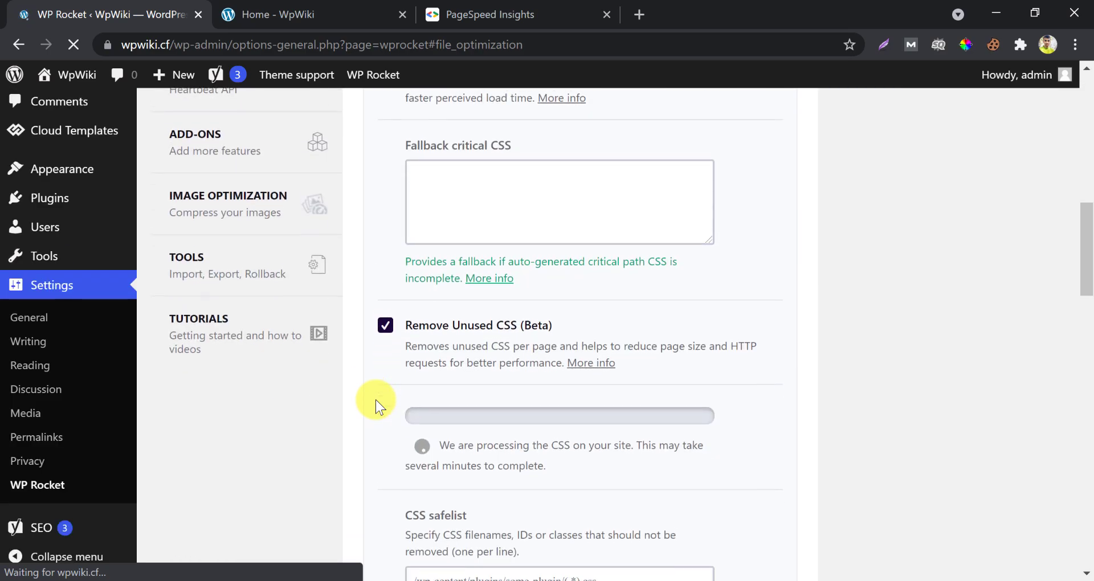
pyautogui.scroll(-2, 375, 399)
pyautogui.scroll(-1, 375, 399)
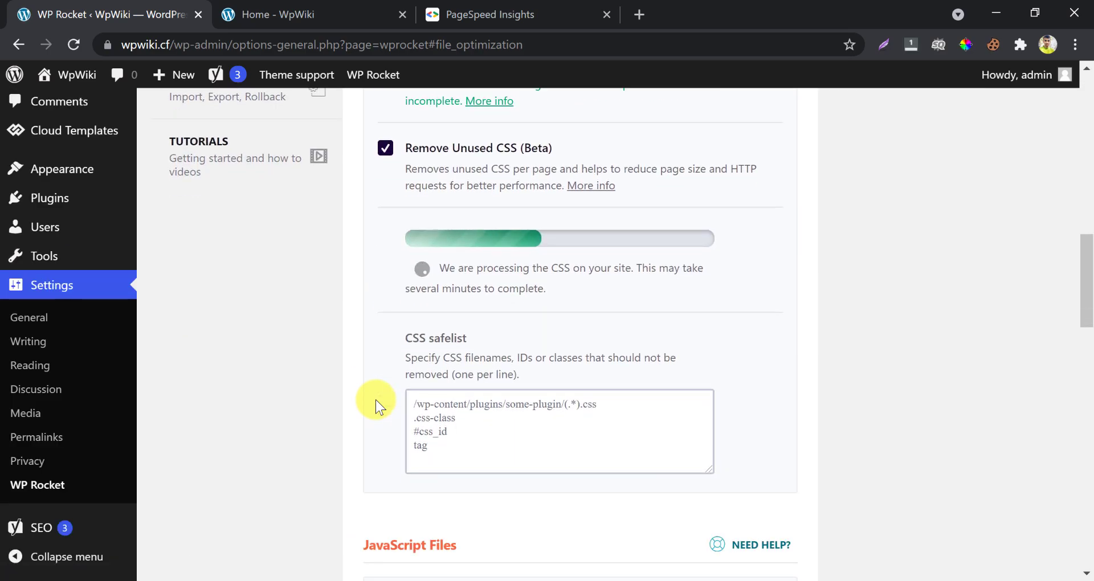
# Step: Reload the WpWiki home page and look through all its sections to check that layout and images load correctly
pyautogui.scroll(-9, 375, 399)
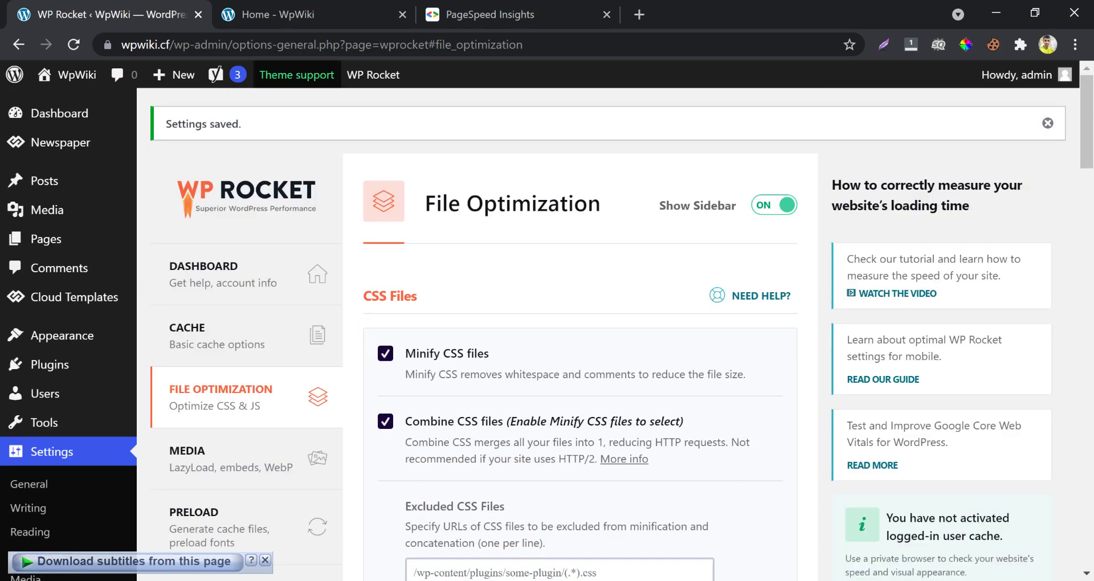
pyautogui.click(273, 14)
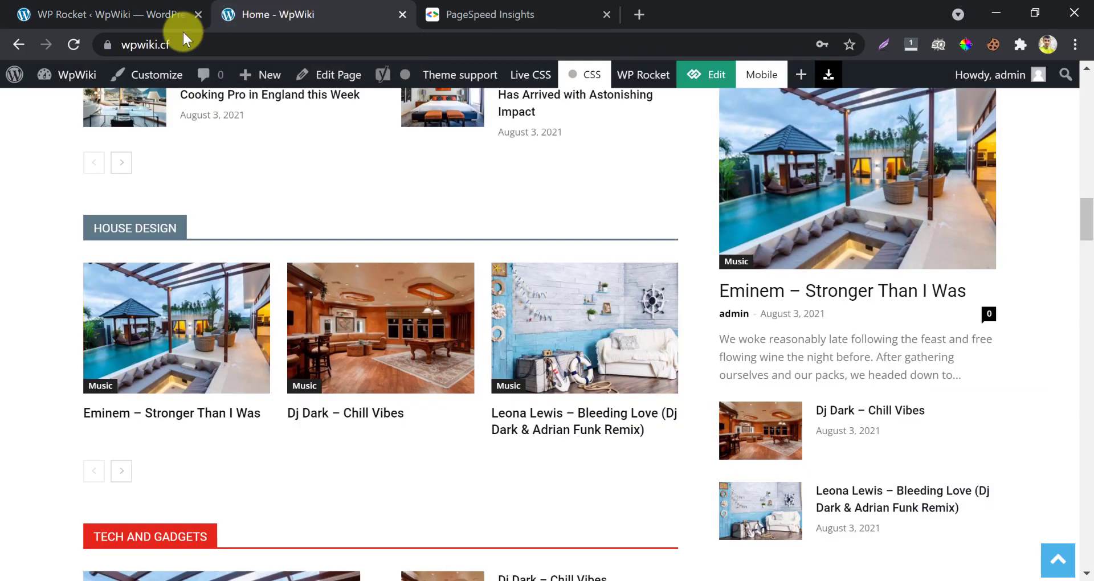
pyautogui.click(74, 46)
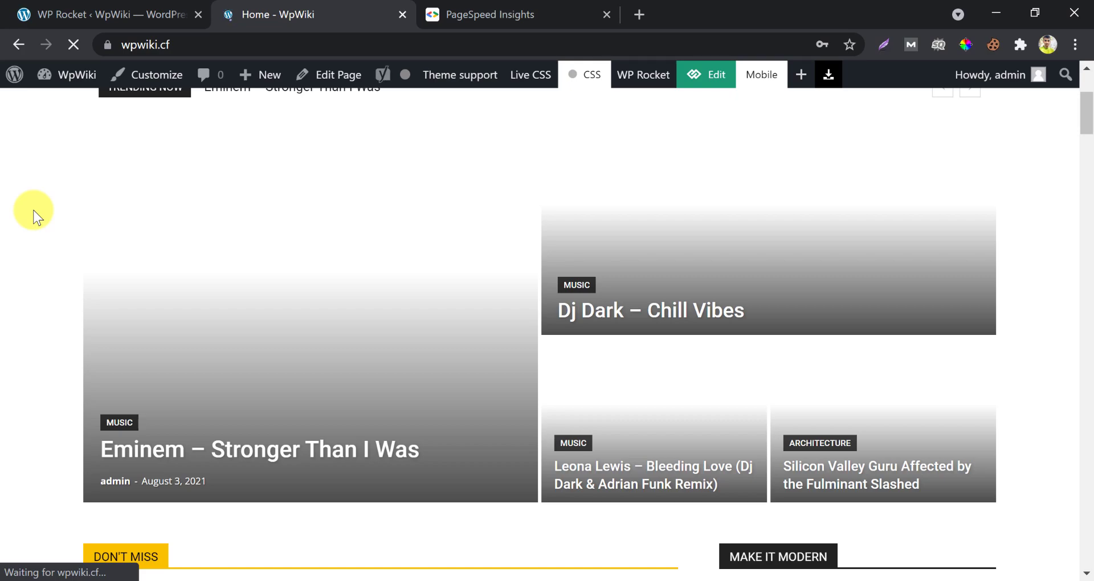
pyautogui.scroll(-10, 33, 209)
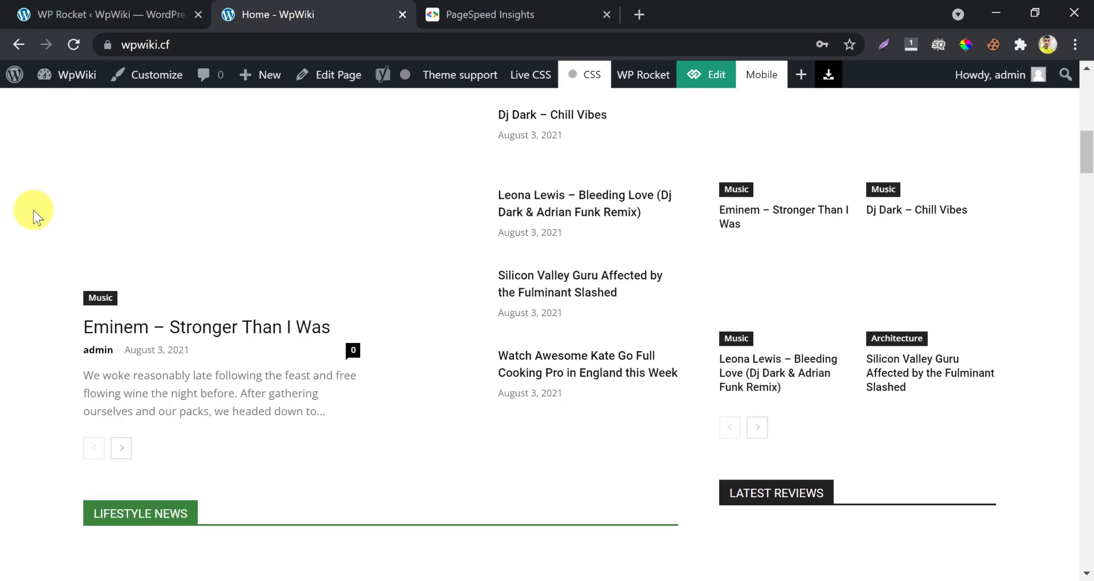
pyautogui.scroll(-10, 33, 209)
pyautogui.scroll(-10, 33, 209)
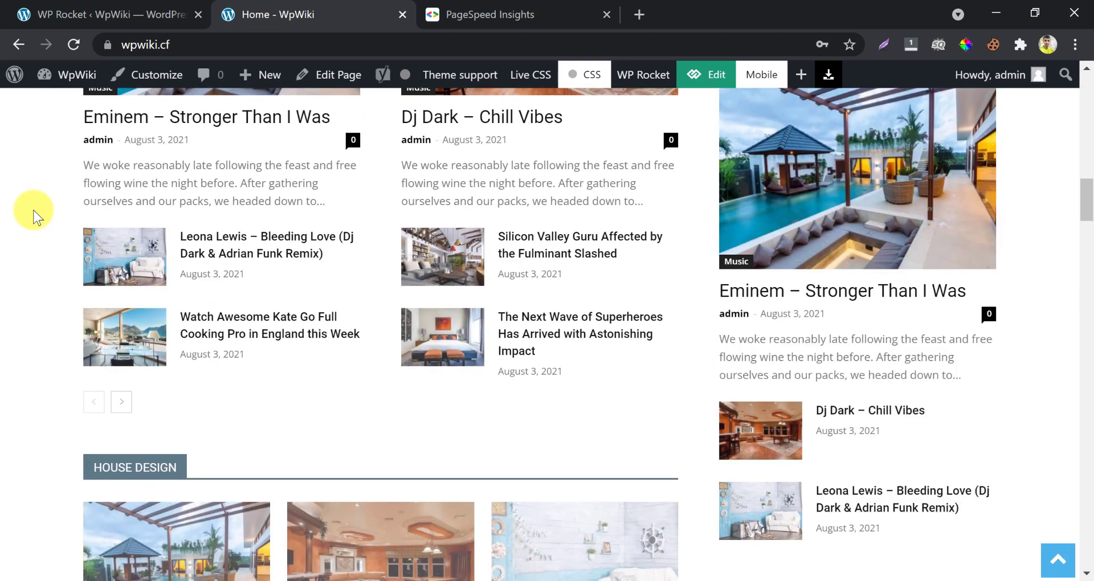
pyautogui.scroll(-10, 33, 210)
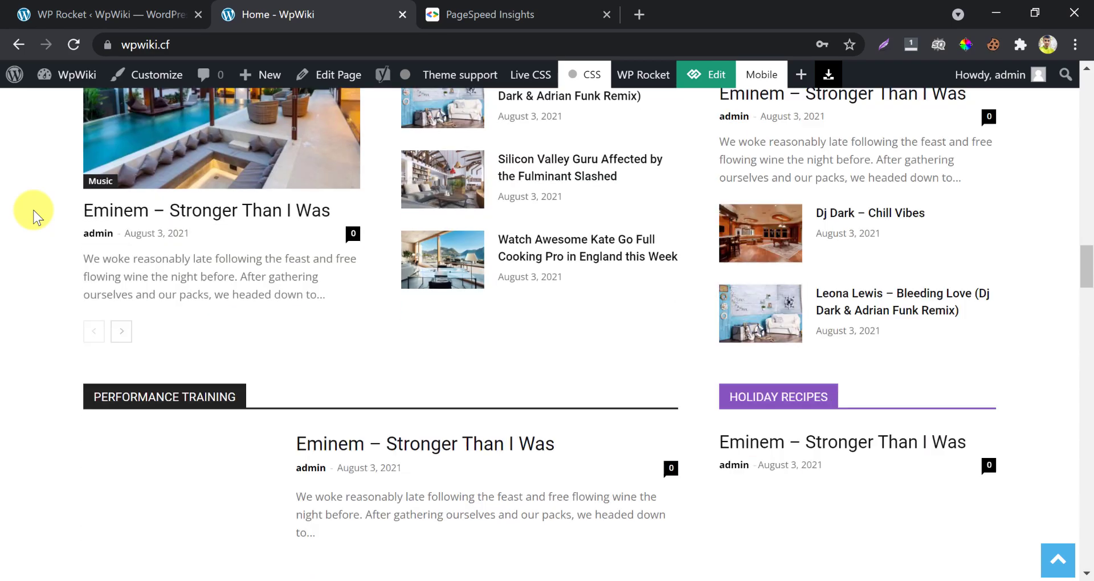
pyautogui.scroll(-10, 33, 210)
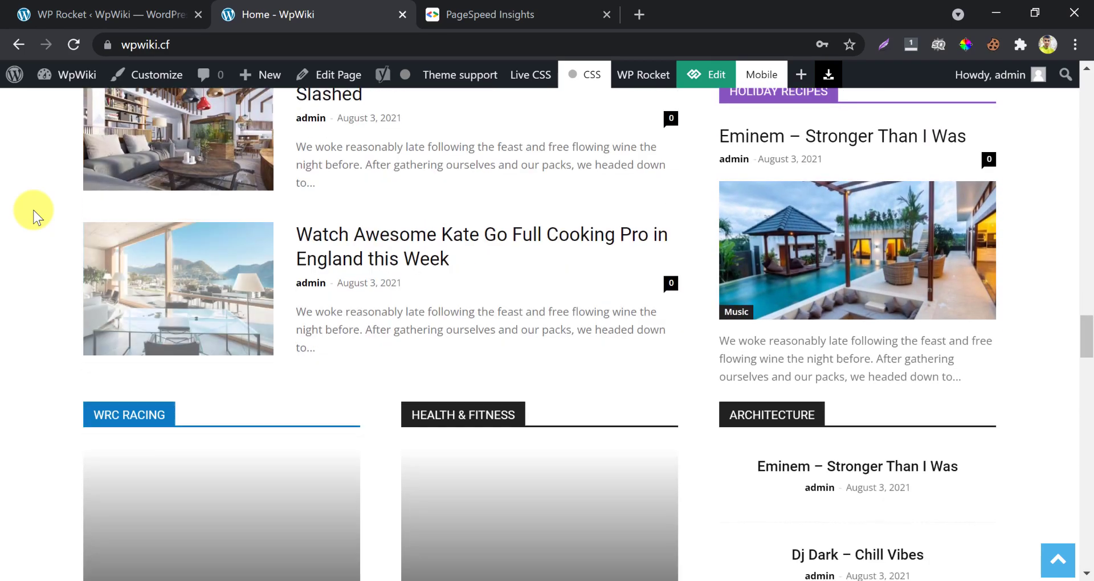
pyautogui.scroll(-5, 34, 210)
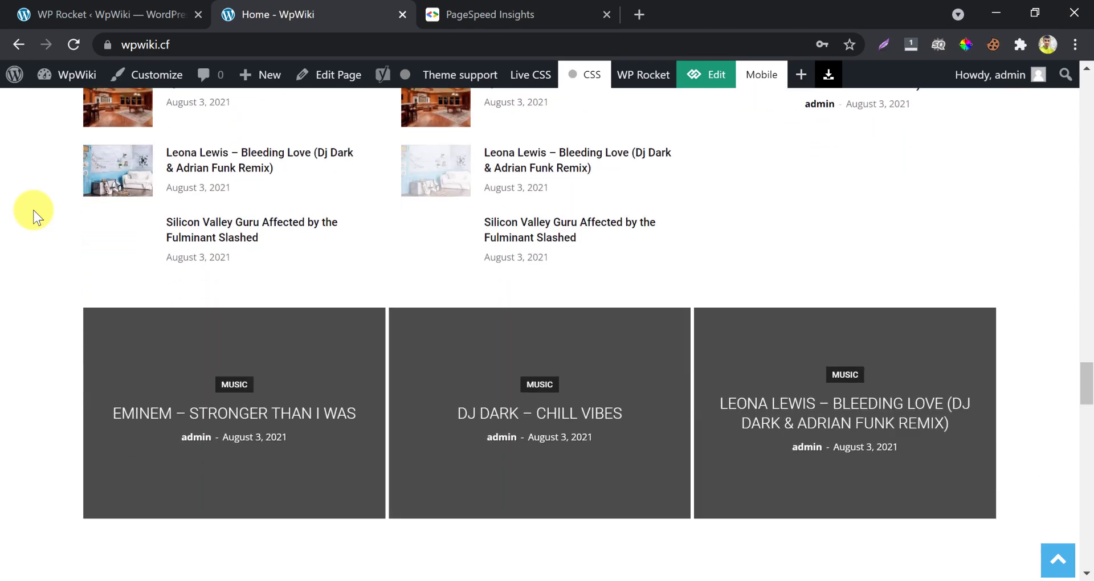
pyautogui.press('Home')
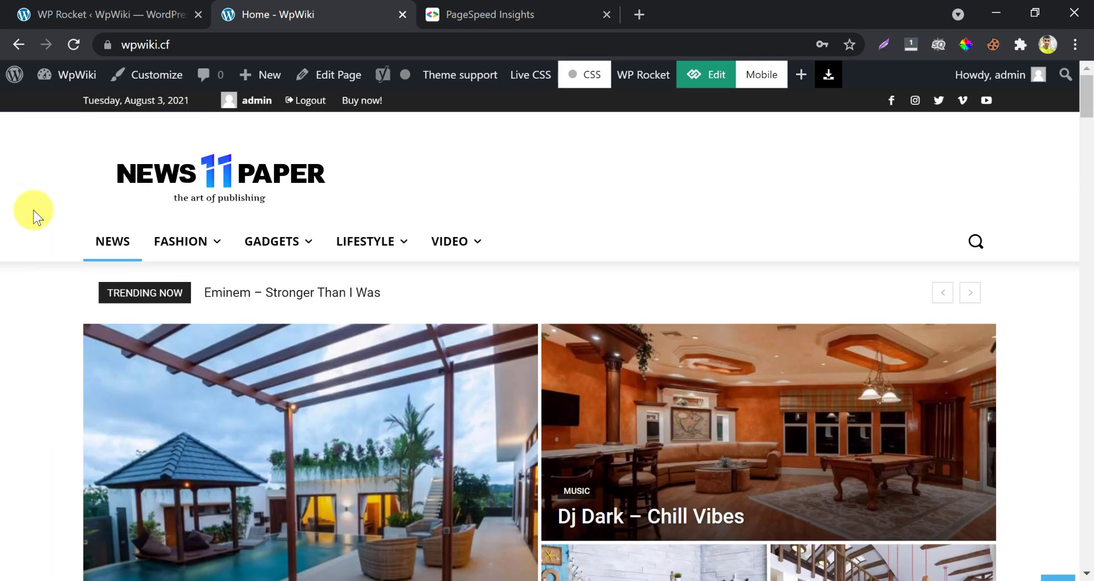
# Step: Check the Remove Unused CSS processing status again in the WP Rocket file optimization settings
pyautogui.click(80, 14)
pyautogui.scroll(-12, 352, 399)
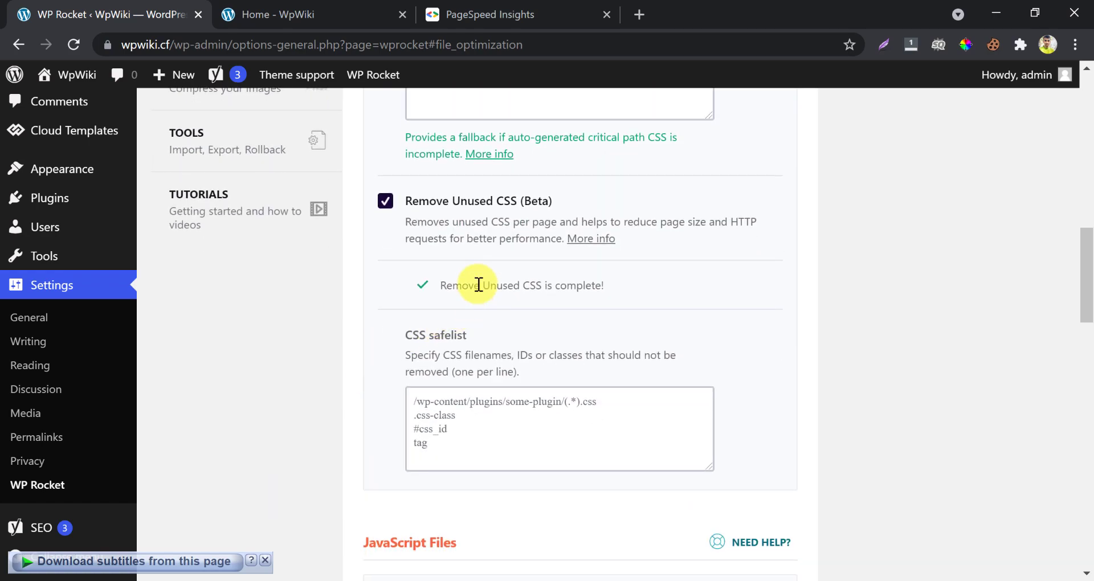
pyautogui.press('Home')
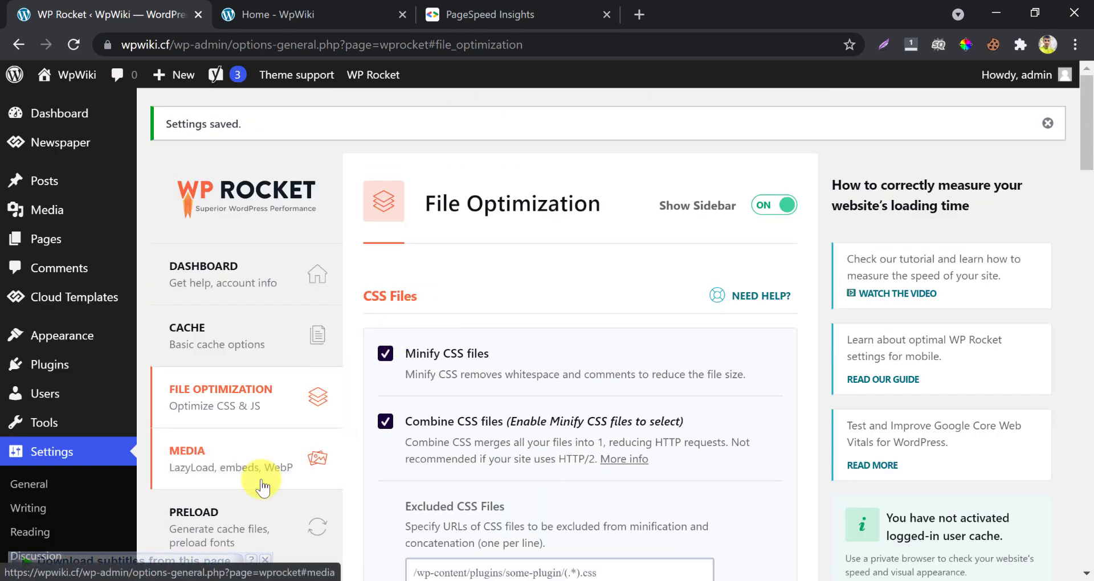
# Step: Enable LazyLoad for images and for iframes and videos, and replace YouTube iframes with a preview image
pyautogui.click(319, 459)
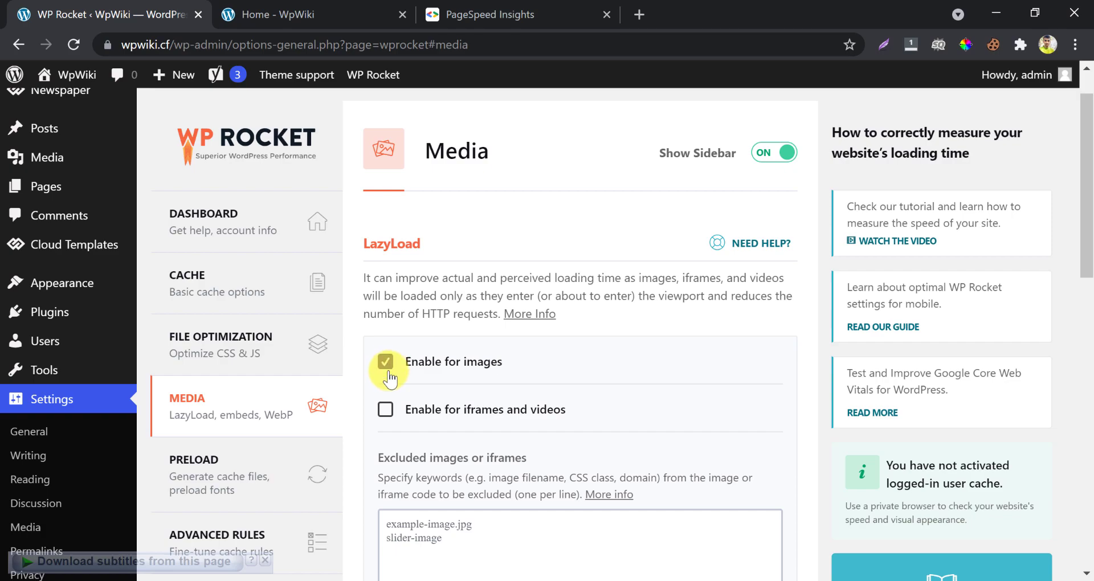
pyautogui.click(386, 411)
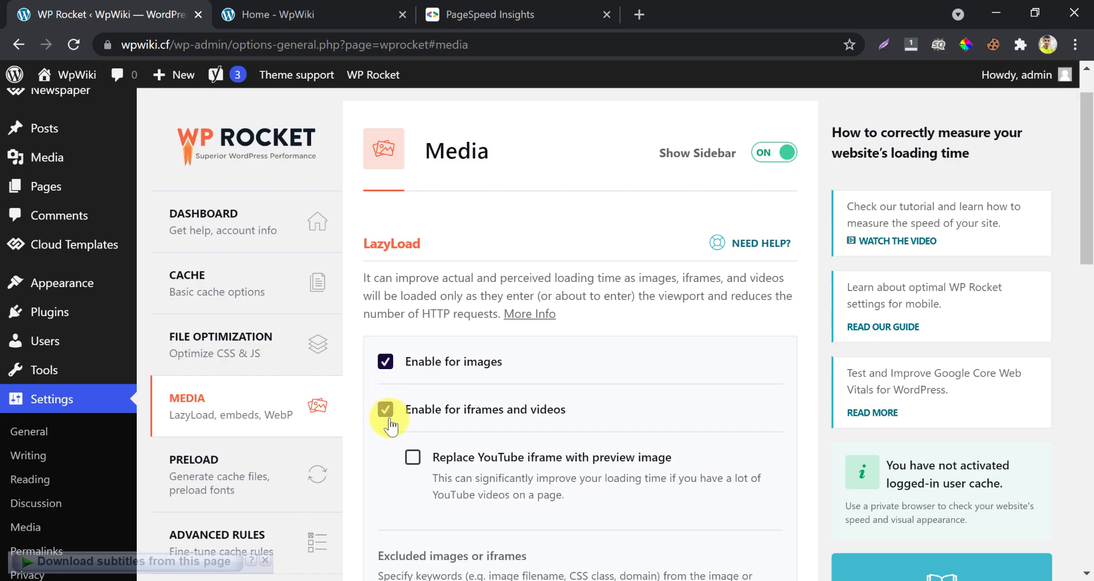
pyautogui.click(411, 458)
pyautogui.scroll(-5, 412, 462)
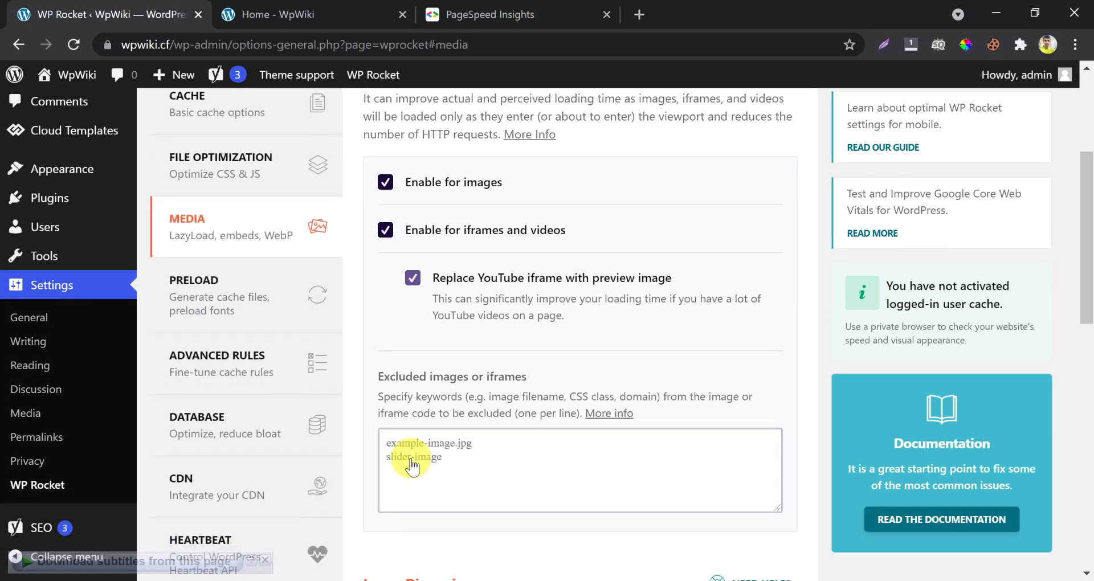
# Step: Enable Add missing image dimensions and save the Media settings, leaving WordPress embeds and WebP caching unchecked
pyautogui.scroll(-4, 411, 459)
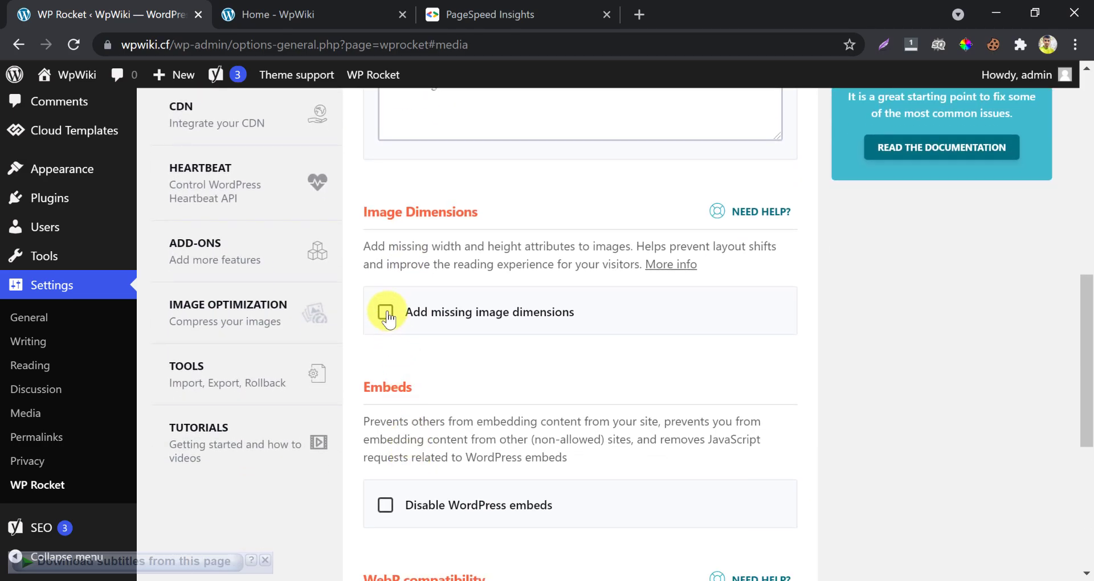
pyautogui.click(386, 314)
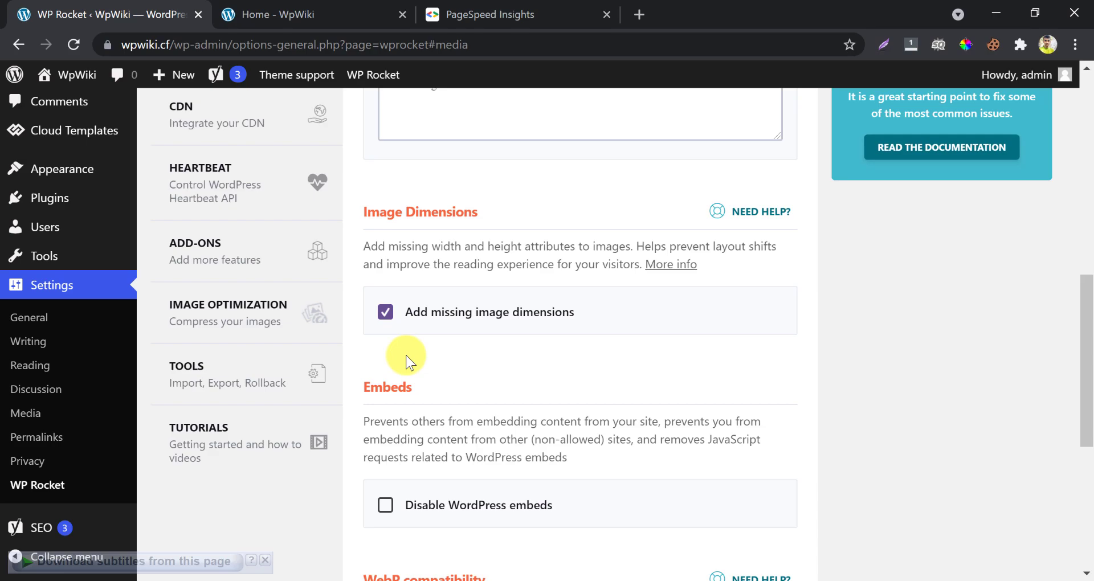
pyautogui.scroll(-5, 406, 354)
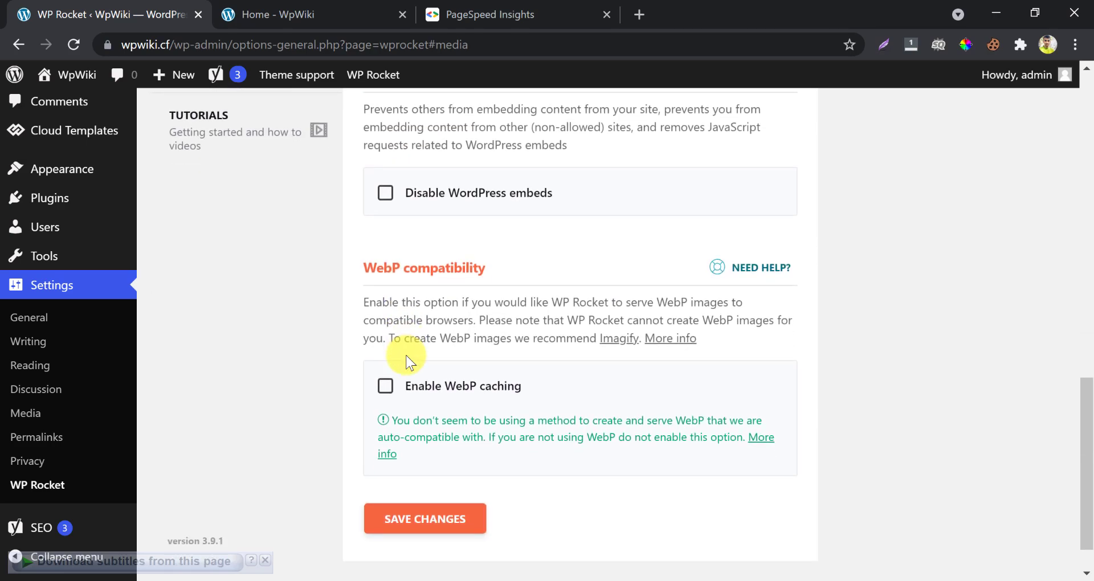
pyautogui.scroll(1, 405, 354)
pyautogui.scroll(-1, 407, 355)
pyautogui.scroll(-1, 408, 356)
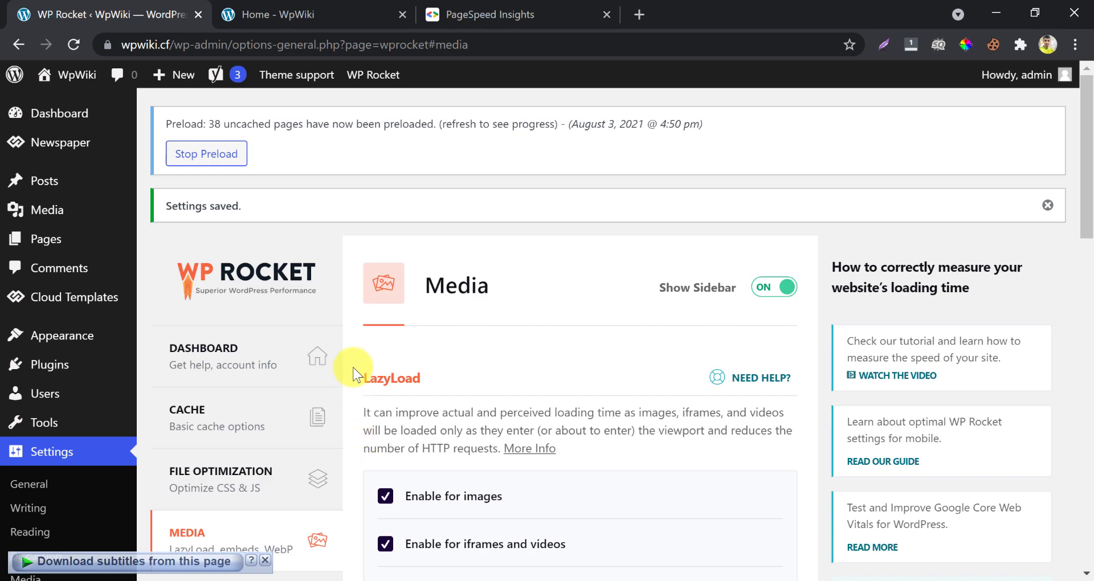
# Step: Enable caching for logged-in WordPress users in the Cache settings and save the changes
pyautogui.click(265, 413)
pyautogui.scroll(-5, 269, 411)
pyautogui.scroll(1, 378, 247)
pyautogui.scroll(-1, 387, 242)
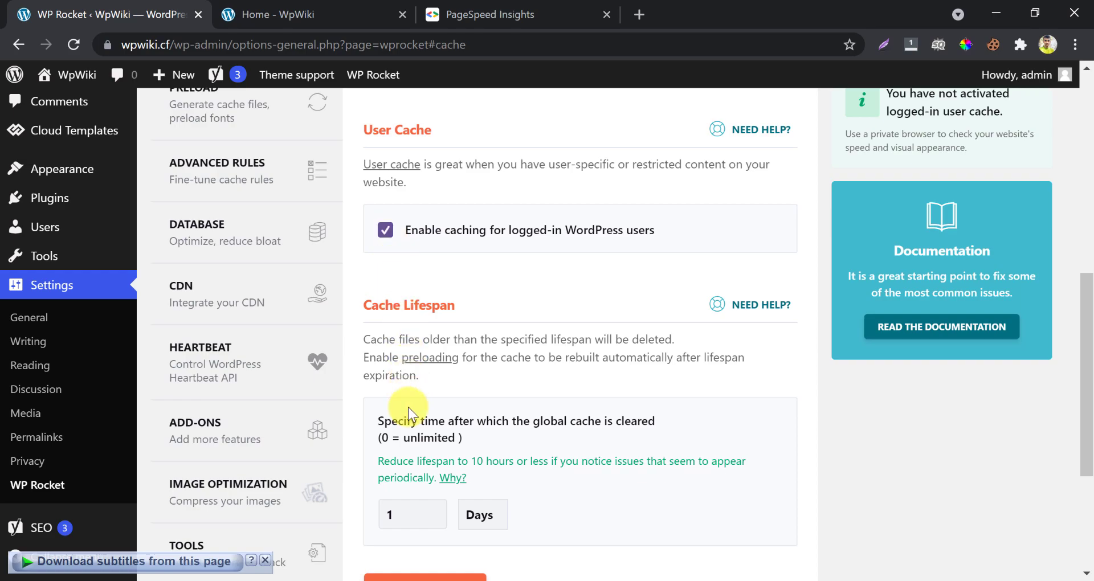
pyautogui.scroll(-3, 408, 406)
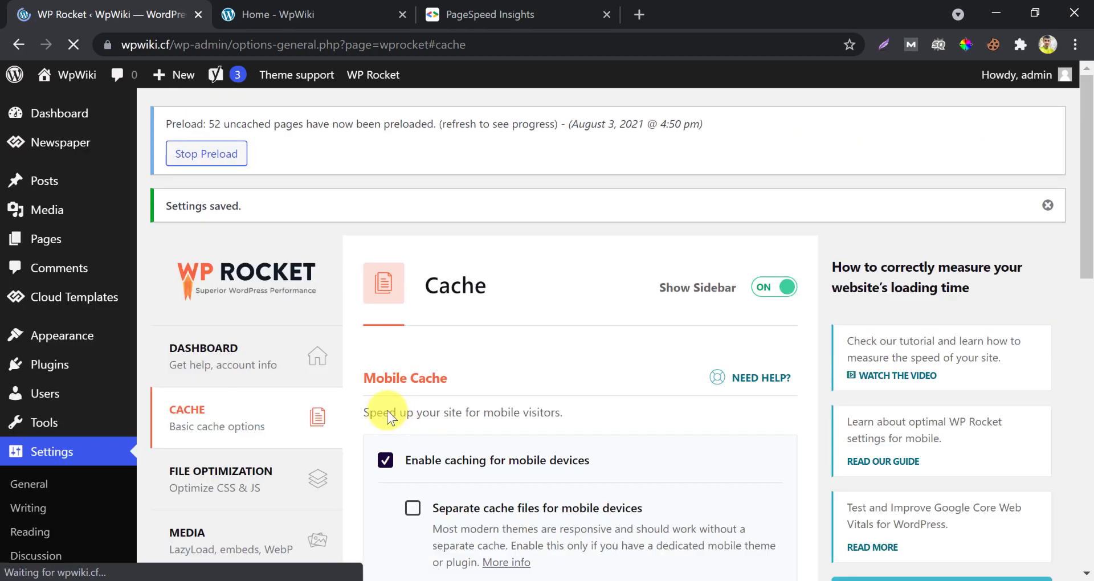
pyautogui.scroll(-1, 354, 433)
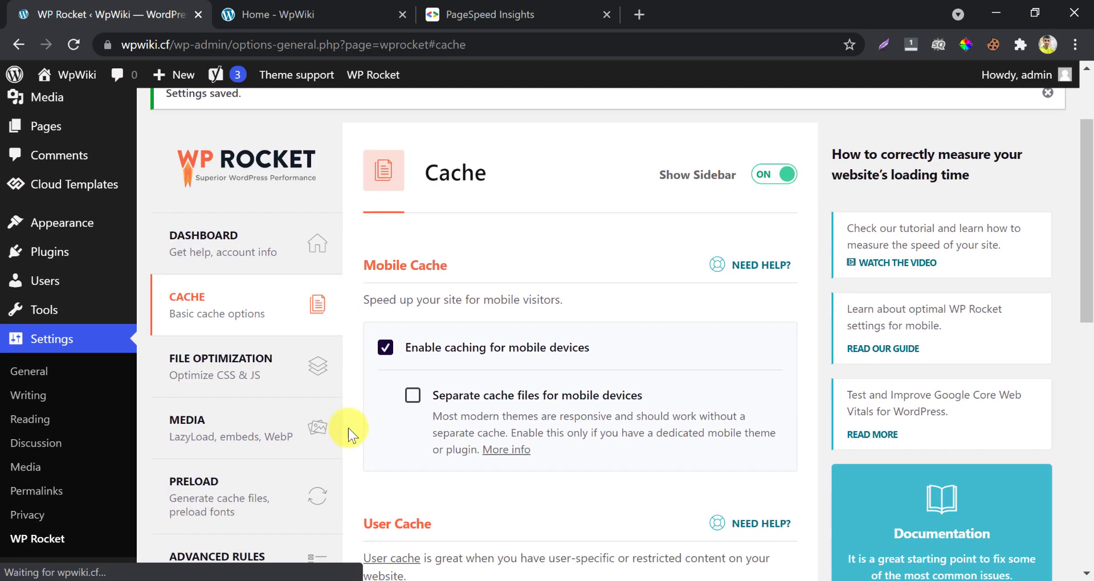
pyautogui.scroll(-2, 231, 461)
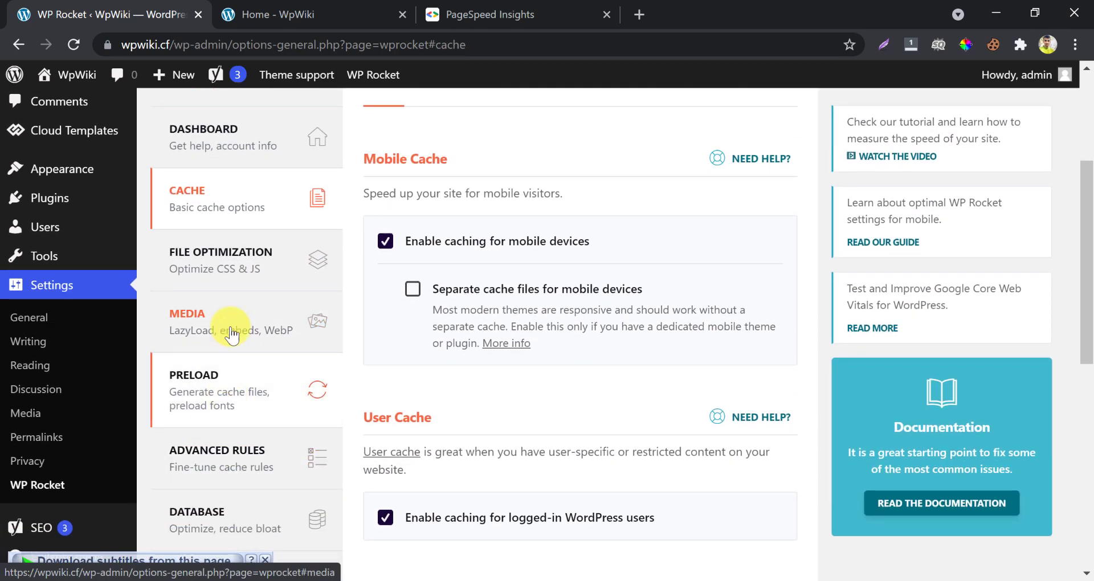
# Step: Activate sitemap-based cache preloading with the Yoast SEO XML sitemap and save the Preload settings
pyautogui.click(226, 316)
pyautogui.scroll(-3, 342, 353)
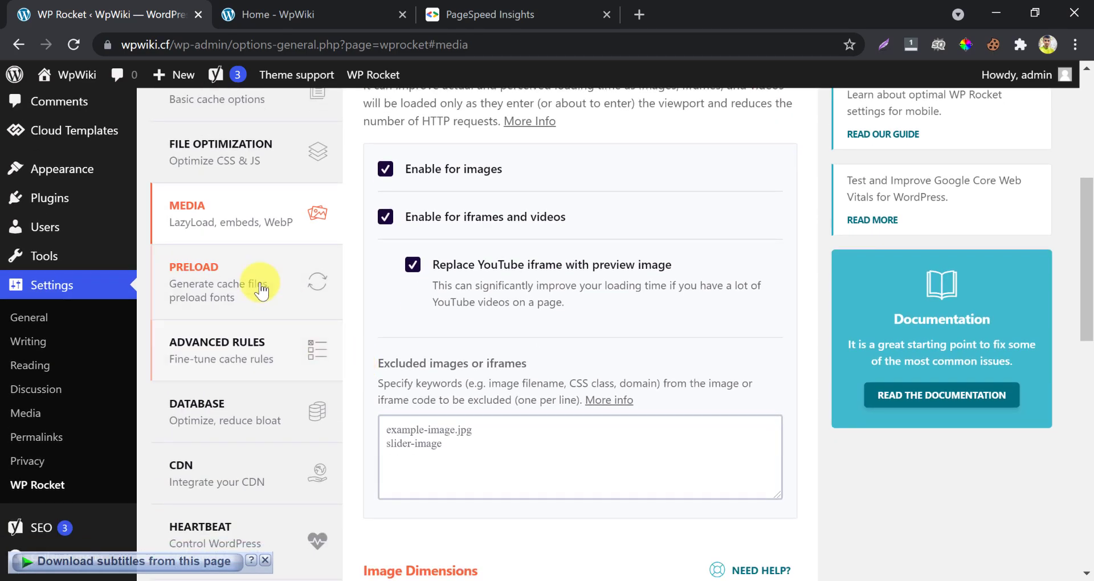
pyautogui.click(245, 228)
pyautogui.scroll(-3, 362, 367)
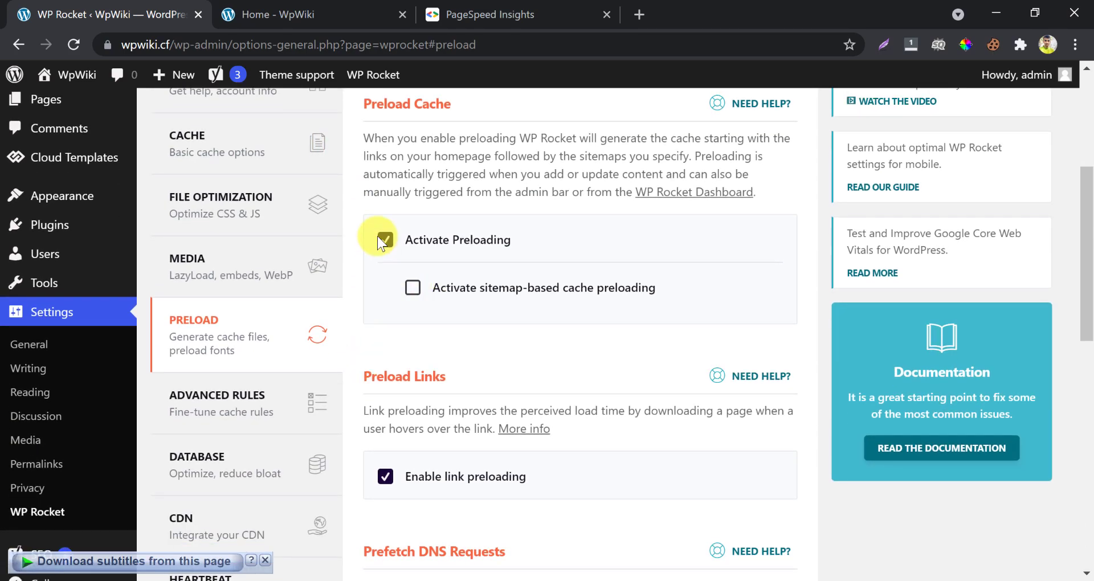
pyautogui.click(416, 292)
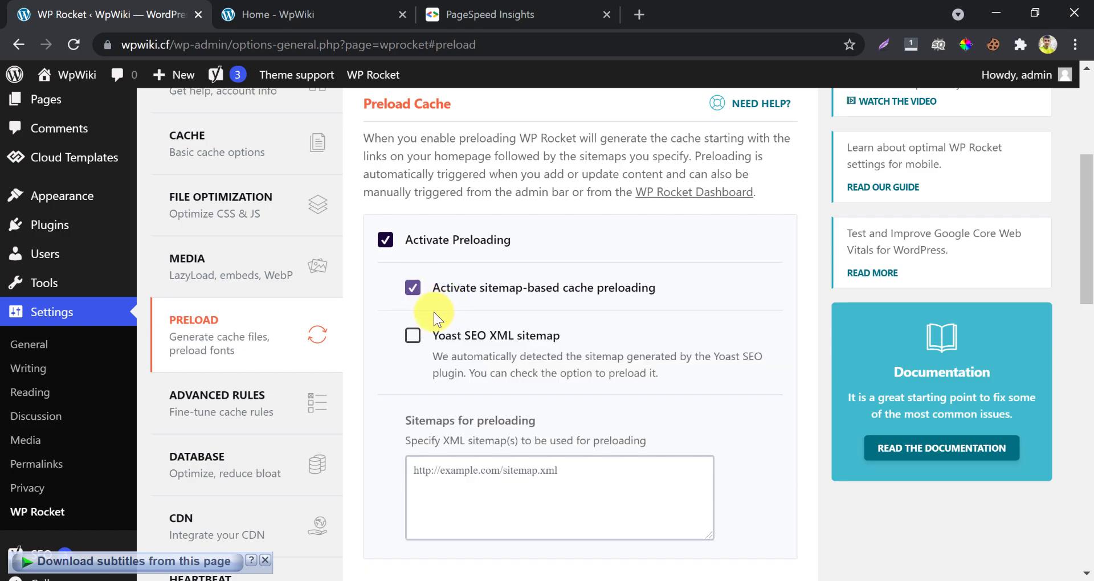
pyautogui.click(413, 336)
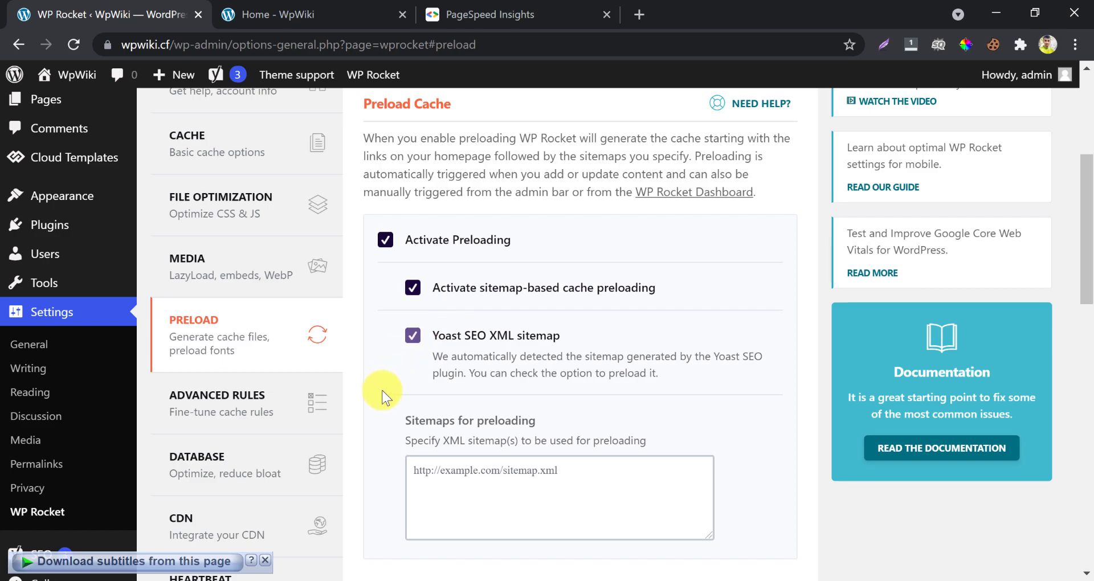
pyautogui.scroll(-9, 374, 398)
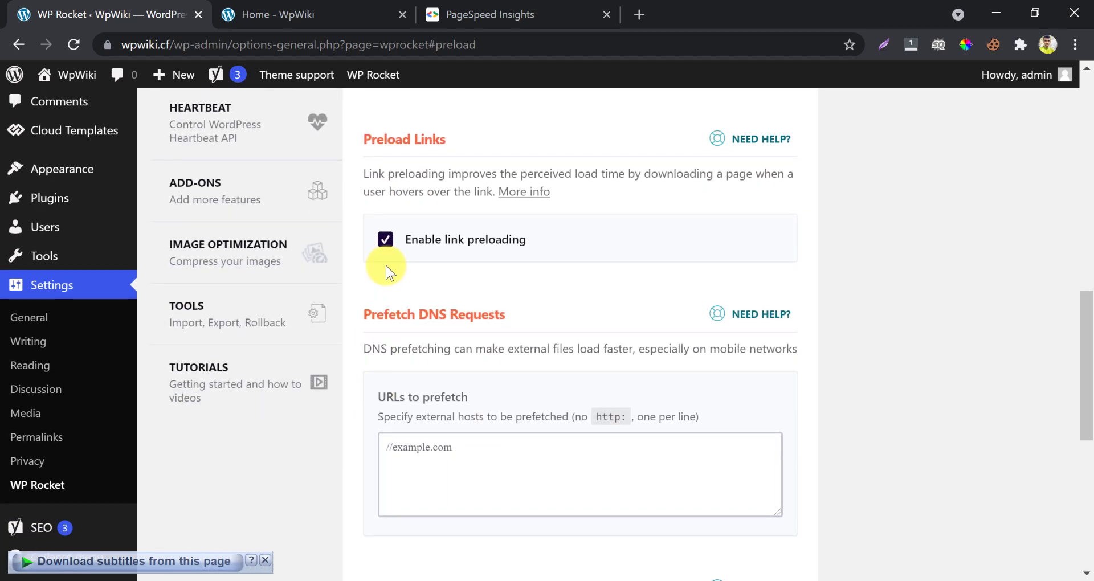
pyautogui.scroll(-8, 390, 257)
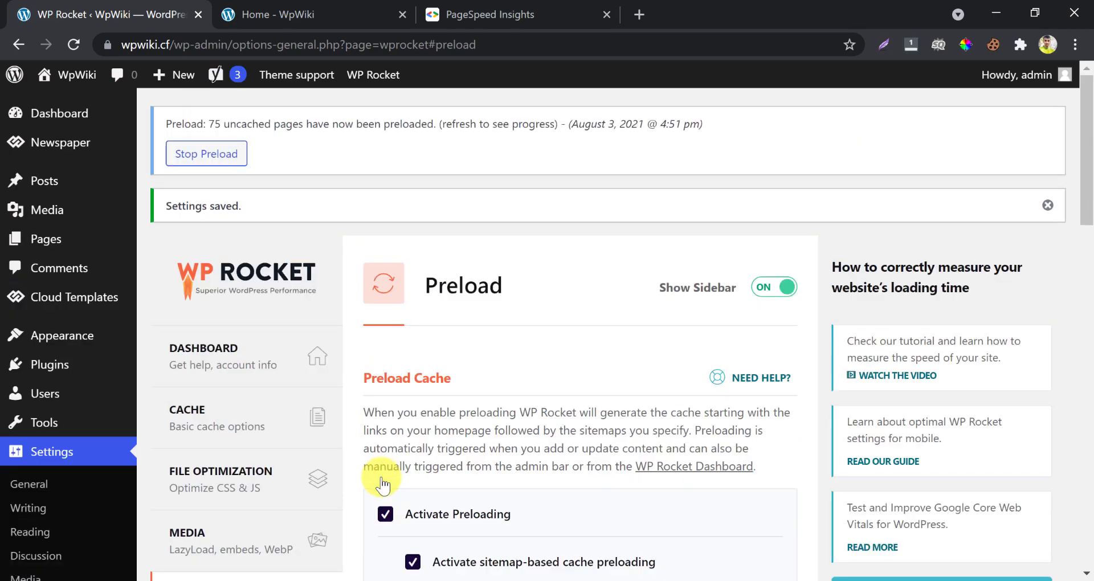
# Step: Open the Advanced Rules settings and review the fields for URLs and cookies that should never be cached
pyautogui.scroll(-6, 356, 399)
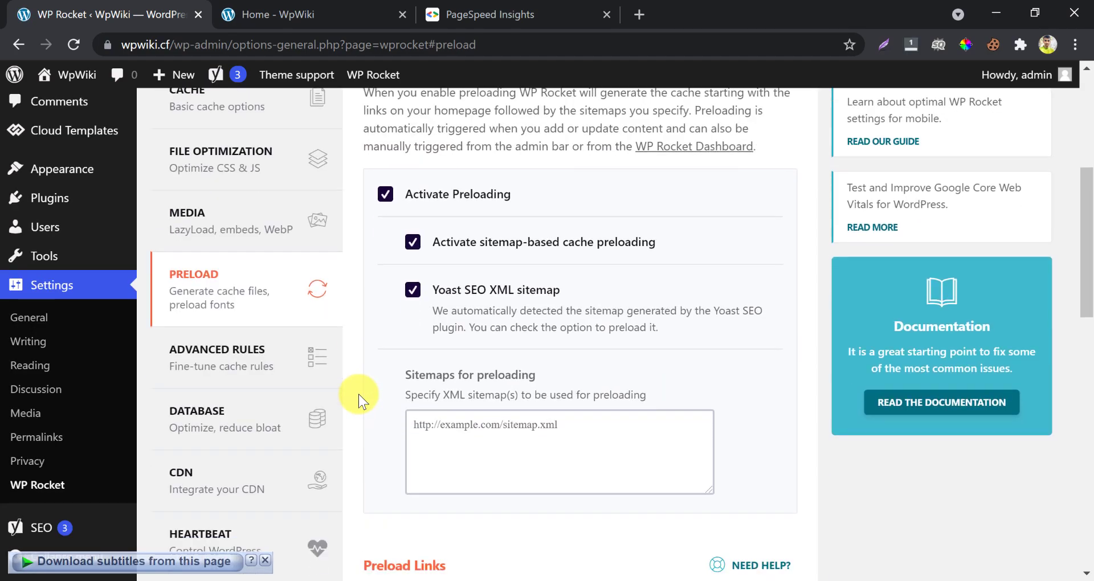
pyautogui.click(256, 293)
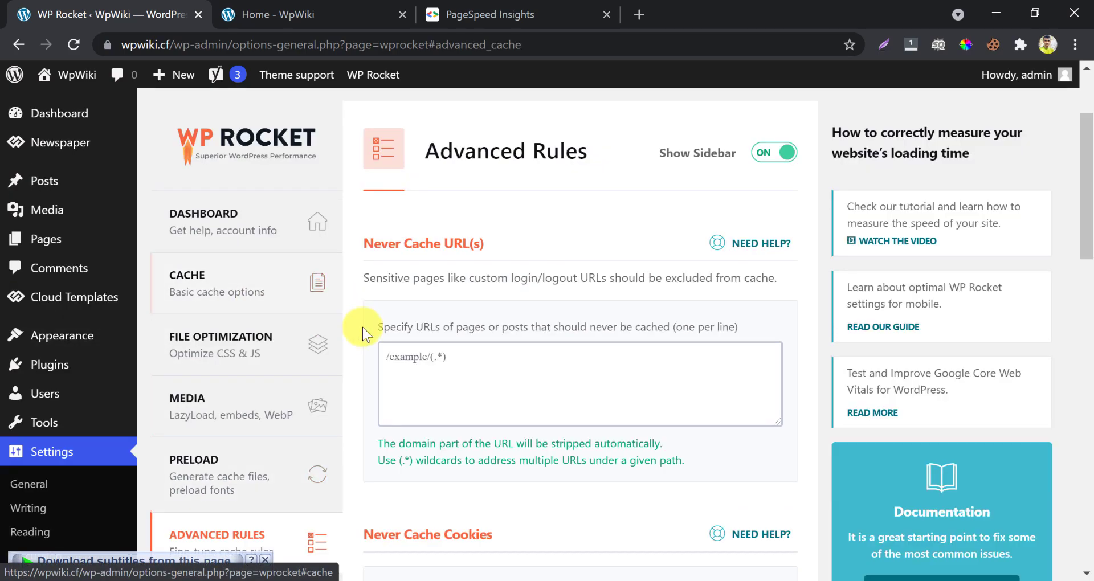
pyautogui.scroll(-9, 362, 330)
pyautogui.scroll(7, 362, 327)
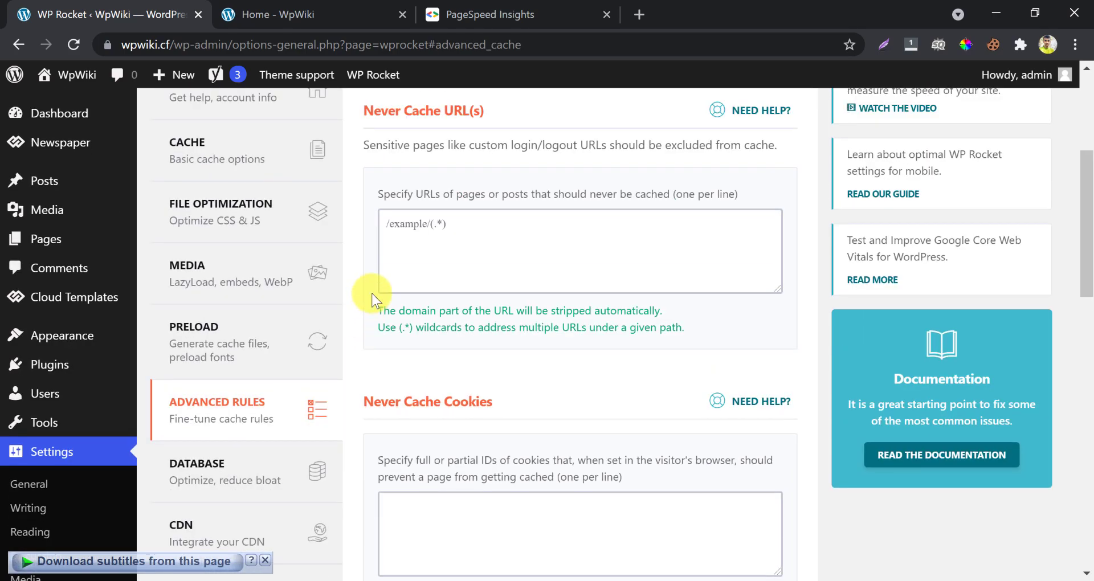
pyautogui.scroll(2, 371, 299)
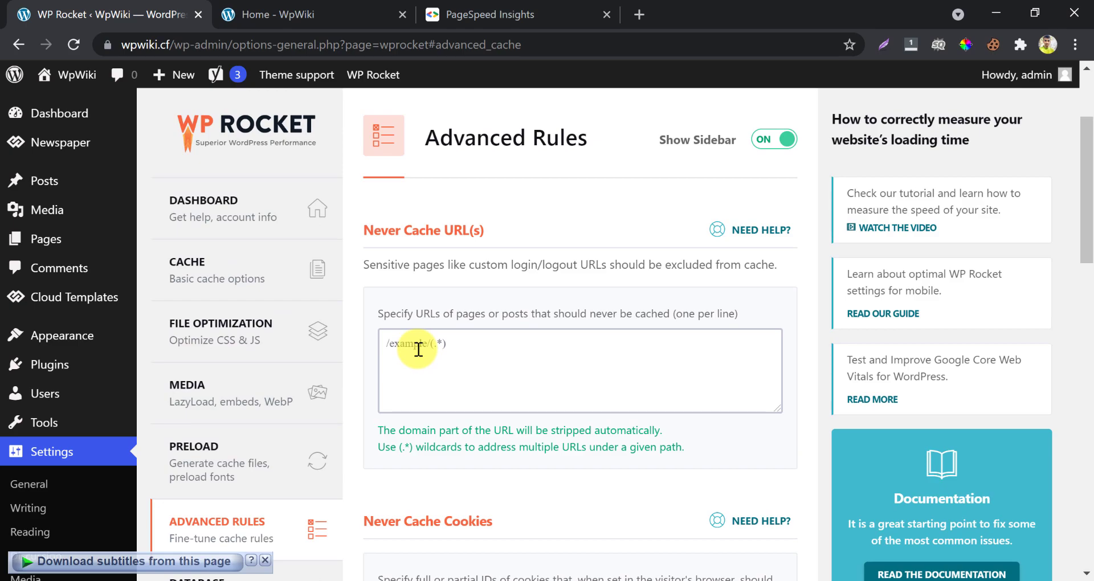
# Step: Copy the link address of the featured "Eminem – Stronger Than I Was" post from the home page and return to Advanced Rules
pyautogui.click(319, 8)
pyautogui.scroll(-6, 493, 121)
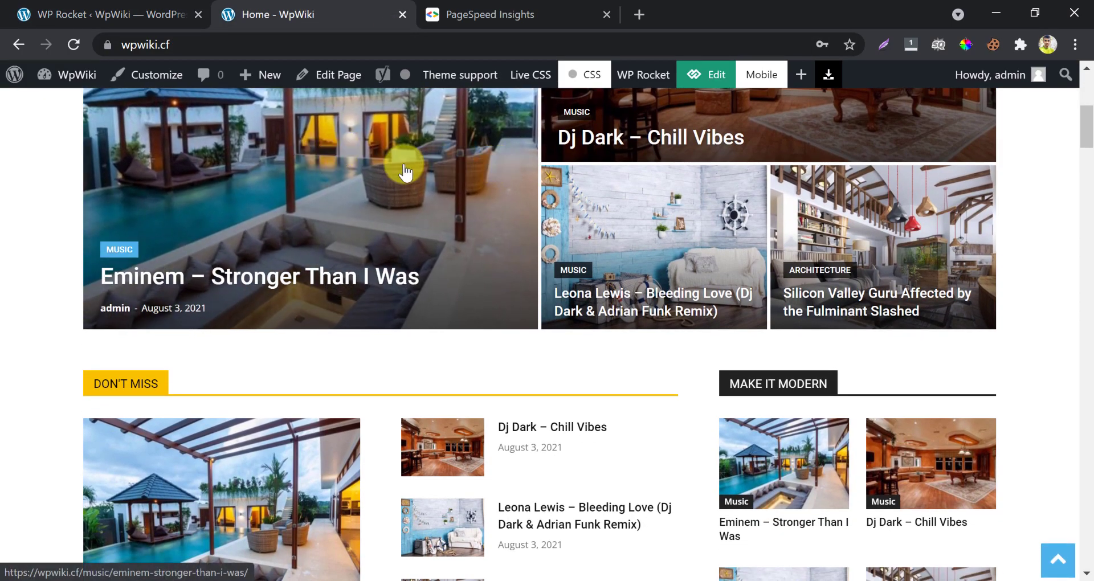
pyautogui.rightClick(405, 171)
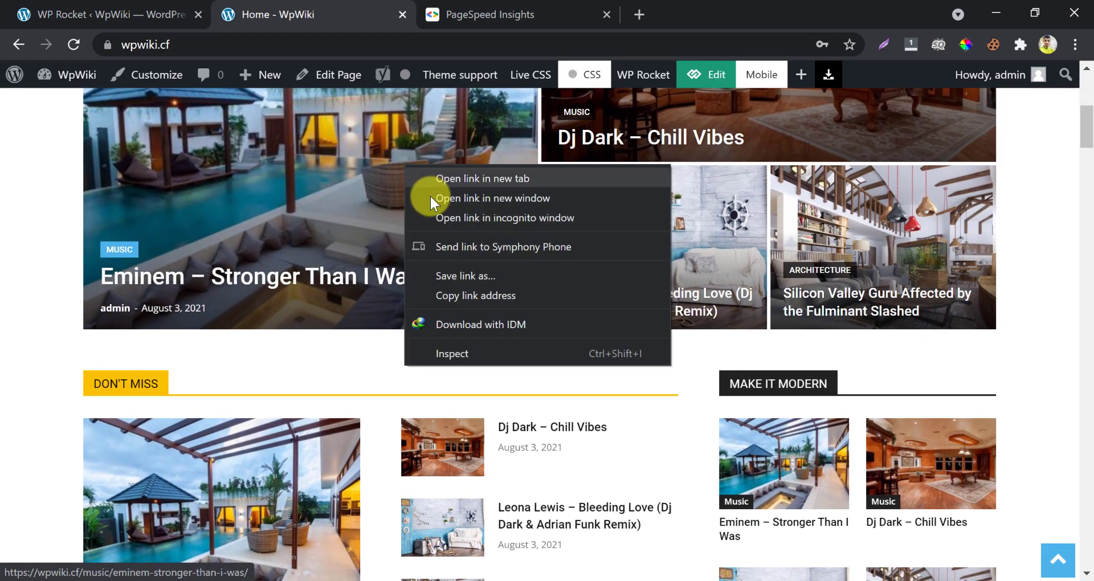
pyautogui.click(475, 293)
pyautogui.click(114, 14)
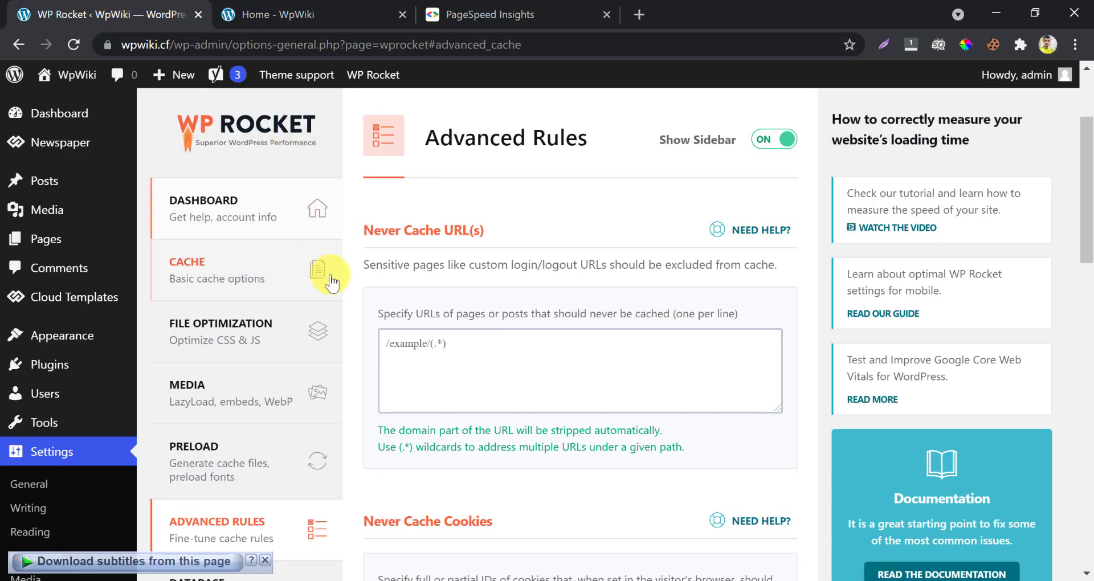
# Step: Try the copied post URL in the Never Cache URL(s) field, and clear the field again
pyautogui.click(419, 344)
pyautogui.hotkey('ctrl', 'v')
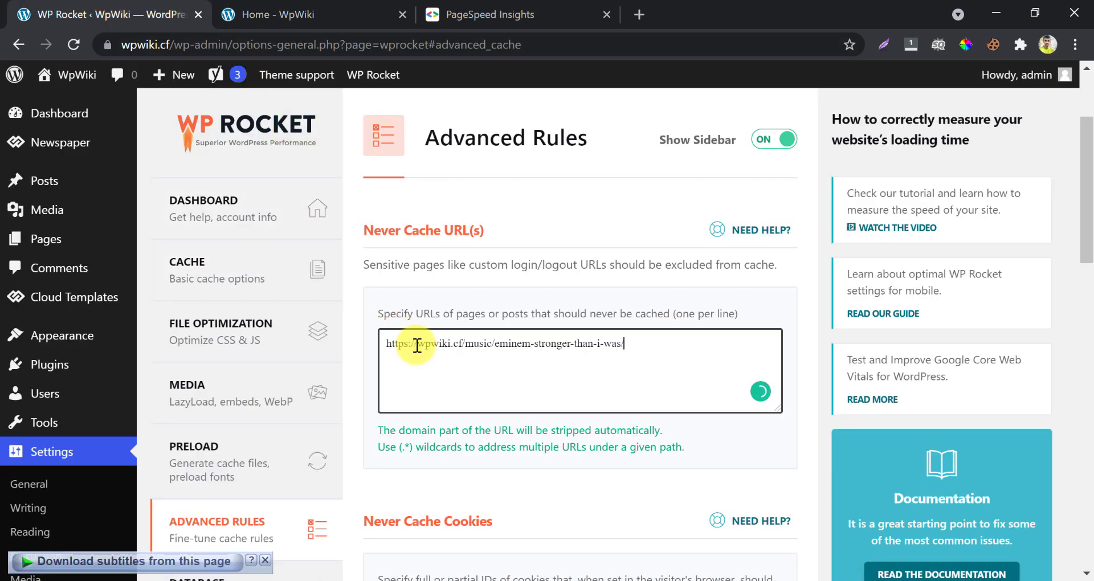
pyautogui.hotkey('ctrl', 'a')
pyautogui.press('BackSpace')
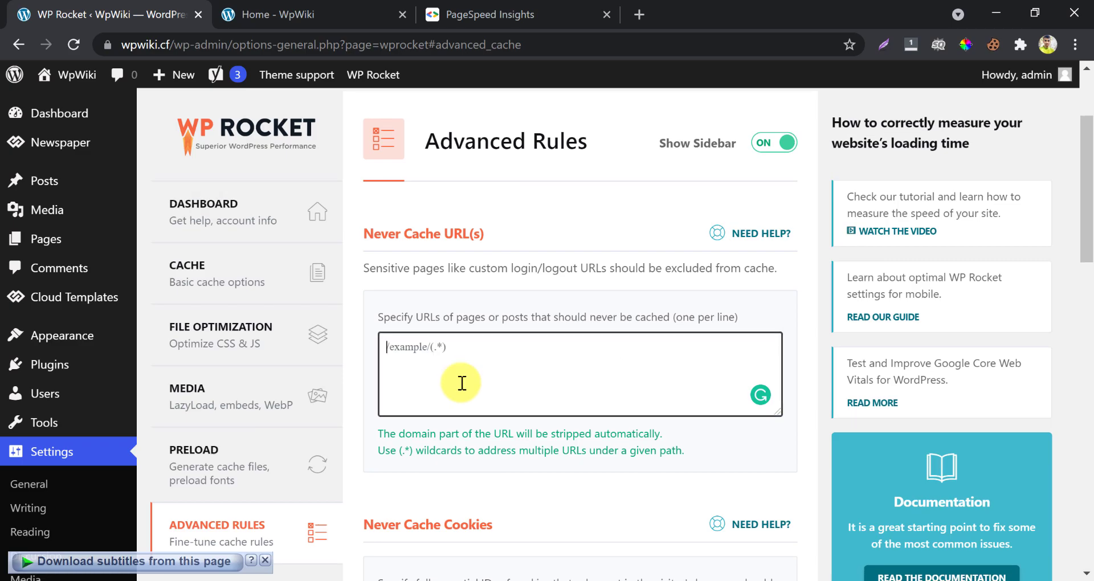
pyautogui.click(462, 450)
pyautogui.scroll(-15, 461, 450)
pyautogui.scroll(8, 462, 450)
pyautogui.scroll(7, 461, 449)
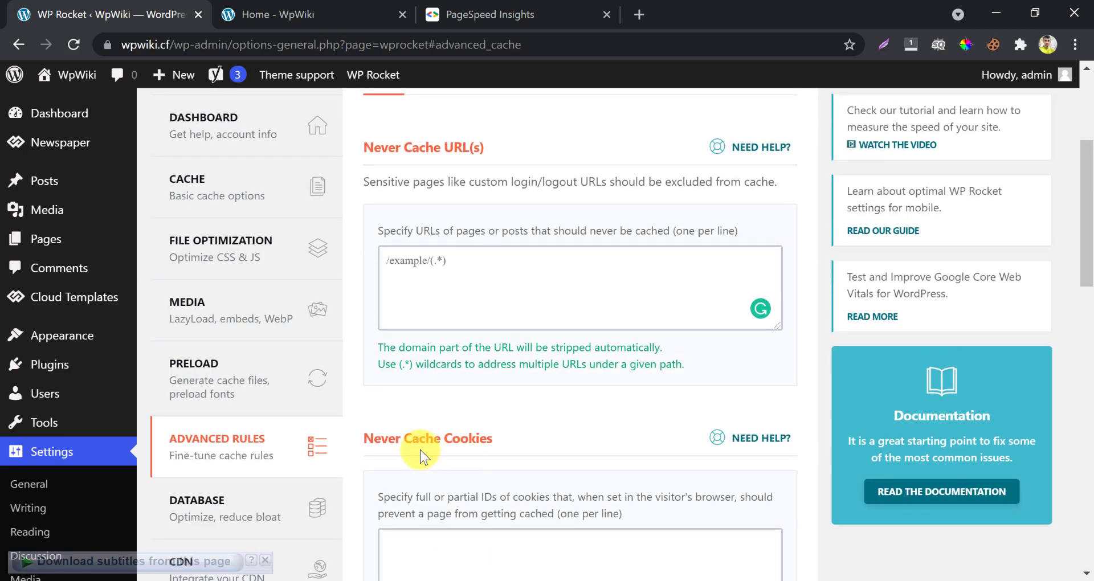
# Step: Open the Database settings and select Revisions, Auto Drafts and Trashed Posts under Post Cleanup
pyautogui.click(291, 498)
pyautogui.scroll(-2, 399, 388)
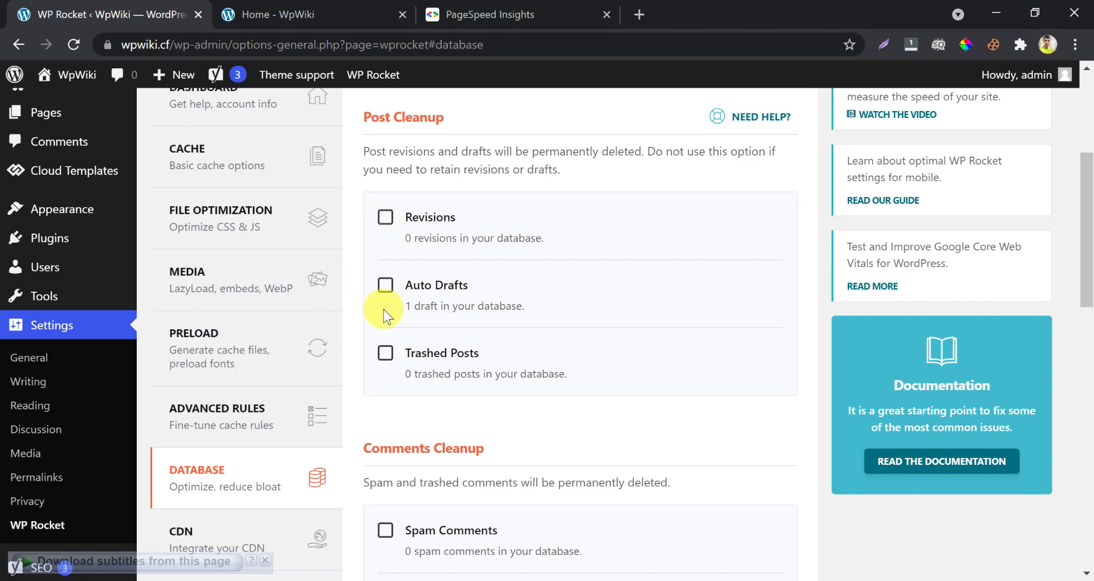
pyautogui.scroll(-1, 384, 310)
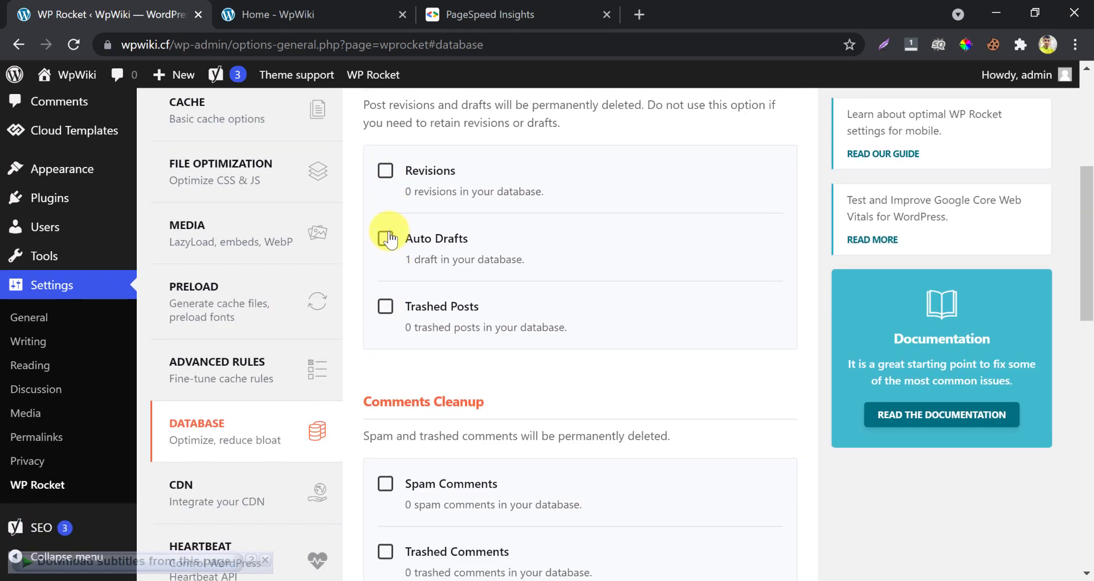
pyautogui.click(386, 239)
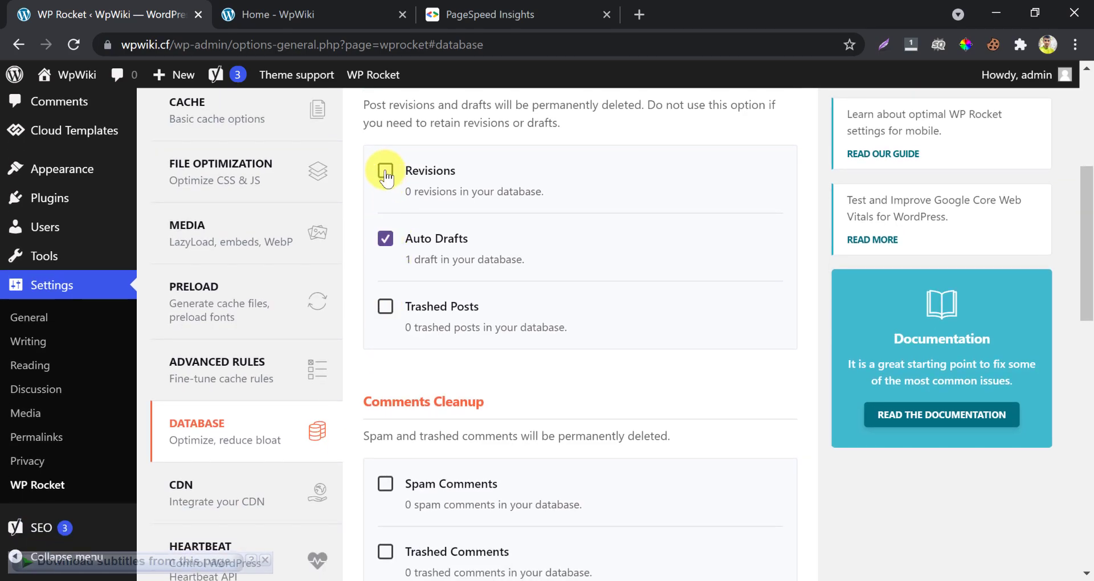
pyautogui.click(386, 171)
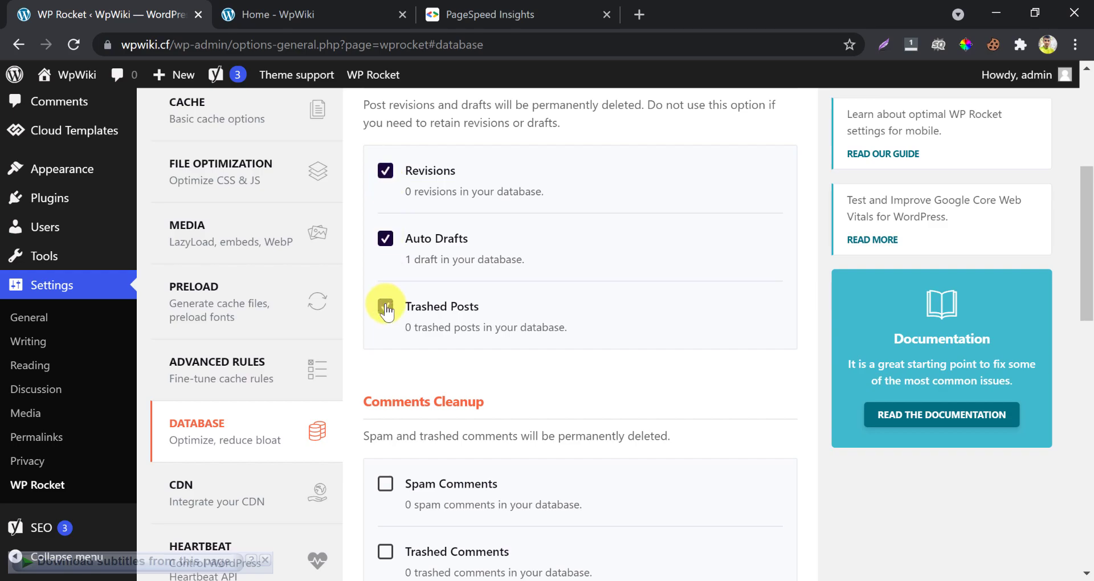
pyautogui.scroll(-4, 385, 311)
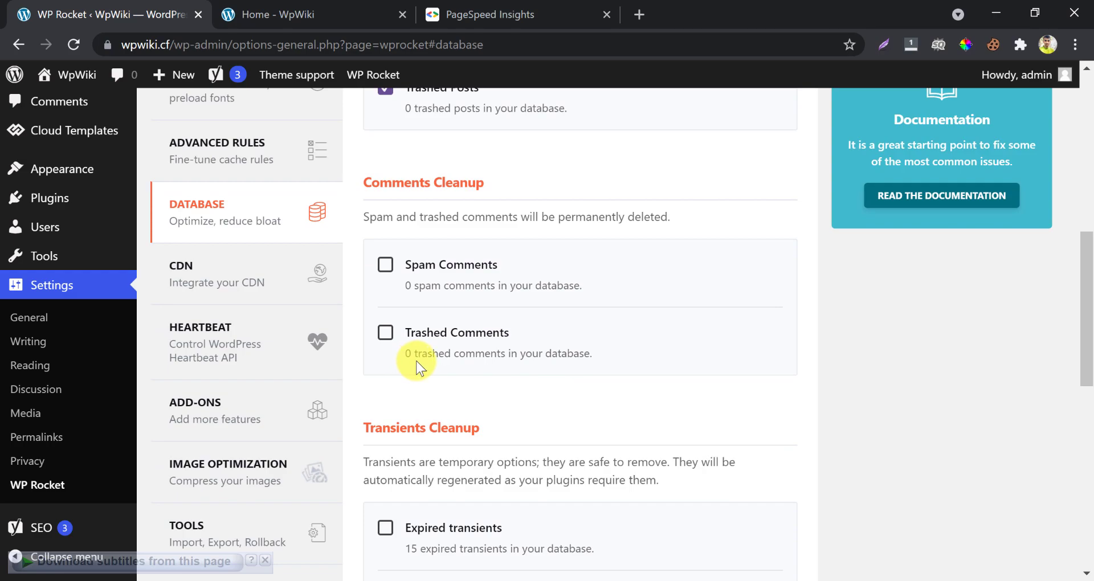
# Step: Select Optimize Tables and Expired transients for cleanup, and save the changes while running the database optimization
pyautogui.scroll(-8, 416, 365)
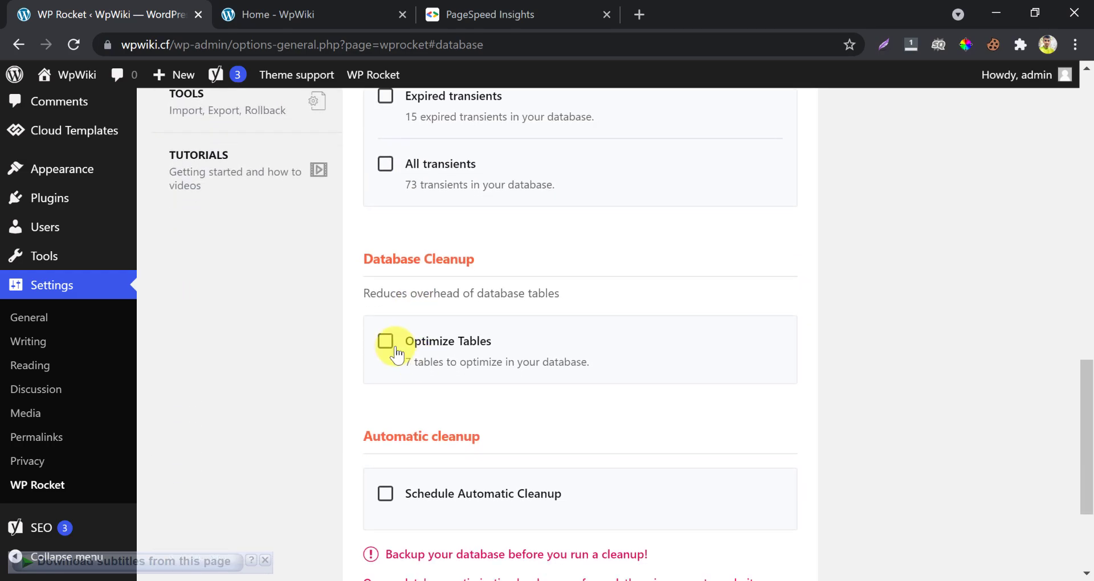
pyautogui.scroll(4, 391, 348)
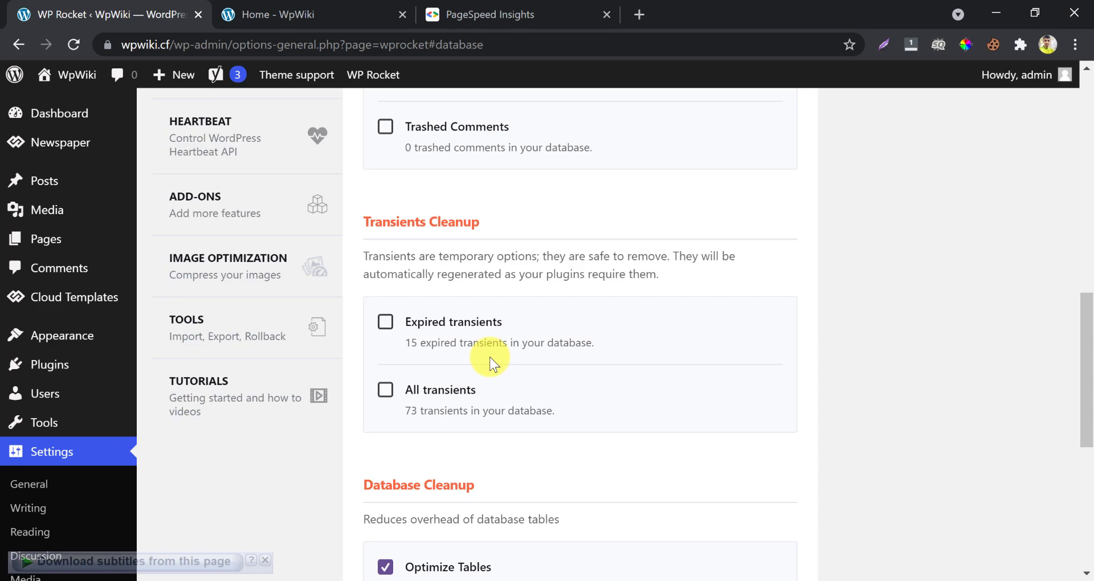
pyautogui.click(386, 333)
pyautogui.scroll(-2, 398, 336)
pyautogui.scroll(-2, 348, 399)
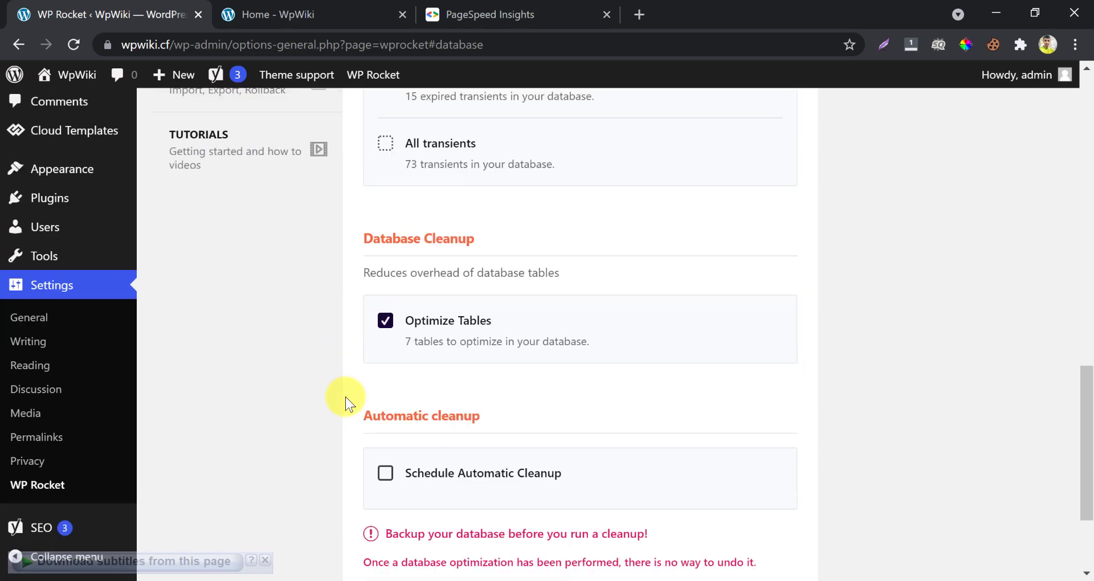
pyautogui.scroll(-3, 345, 397)
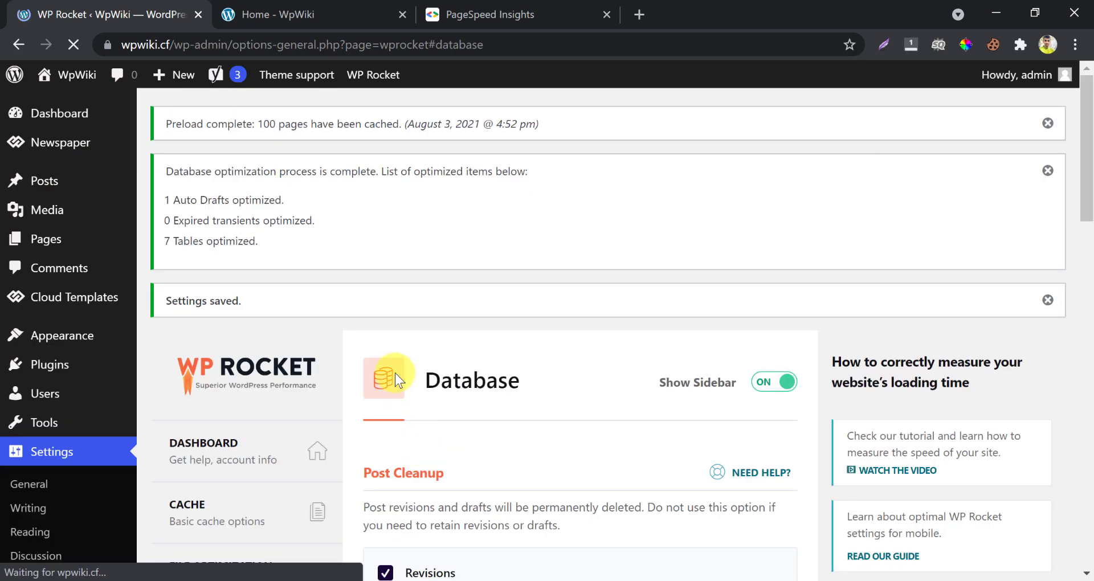
# Step: In the CDN settings, dismiss the RocketCDN offer and review the CNAME and file exclusion fields
pyautogui.scroll(-10, 328, 341)
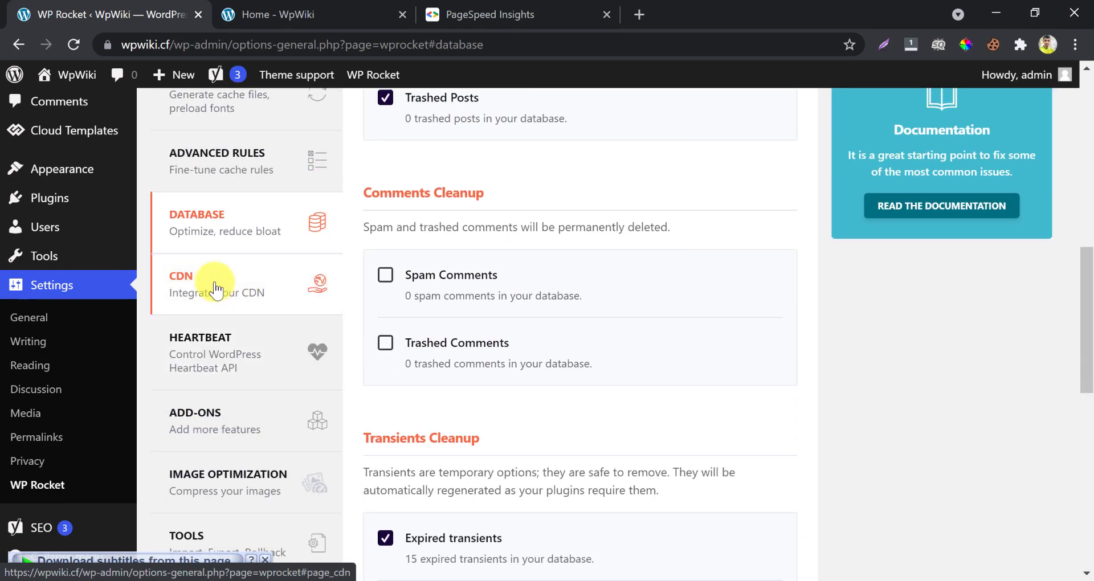
pyautogui.click(215, 289)
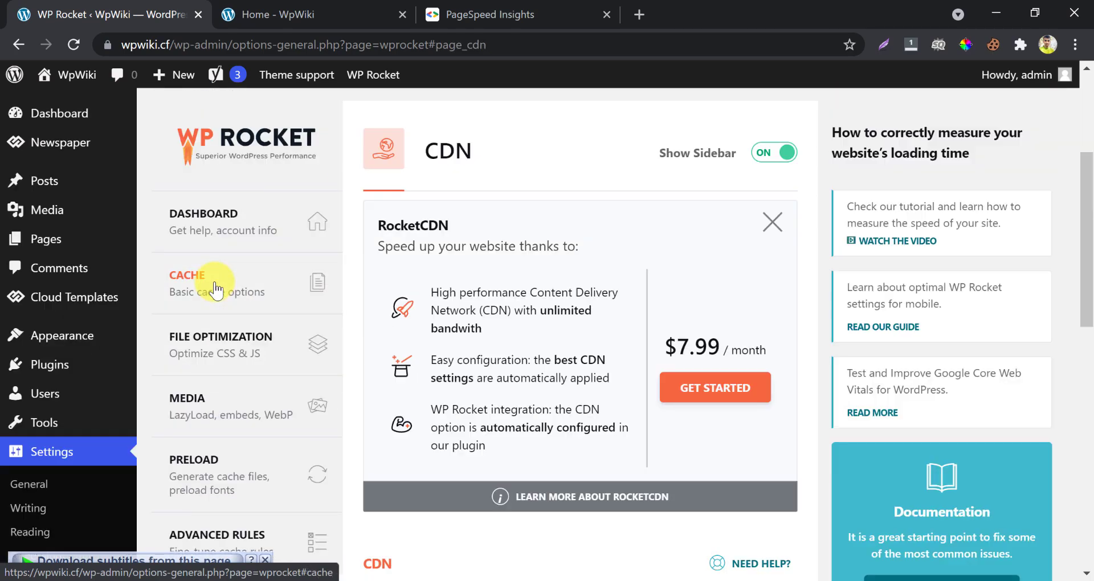
pyautogui.click(774, 219)
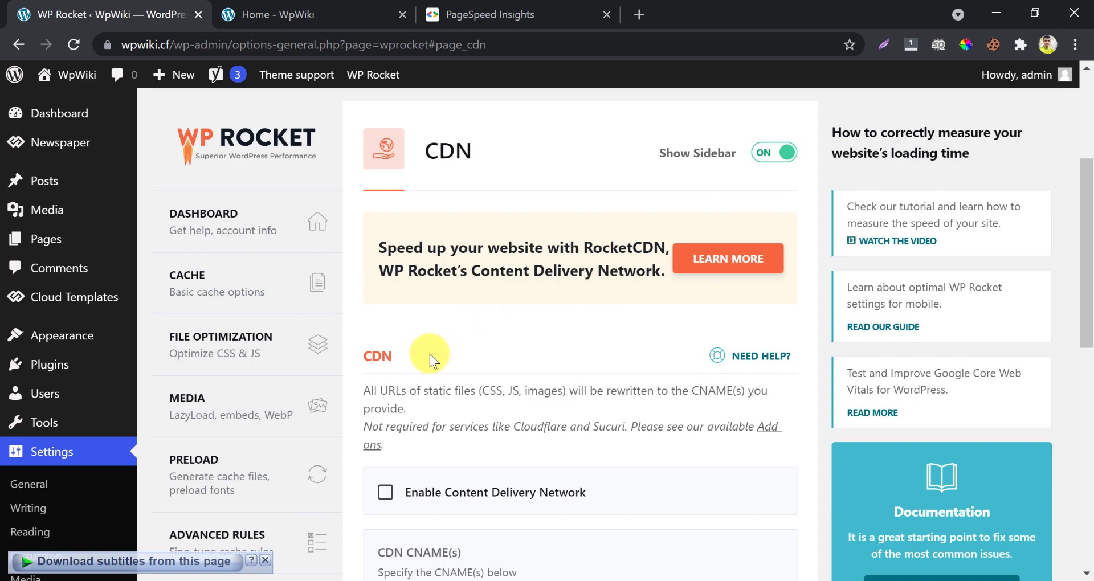
pyautogui.scroll(-3, 430, 354)
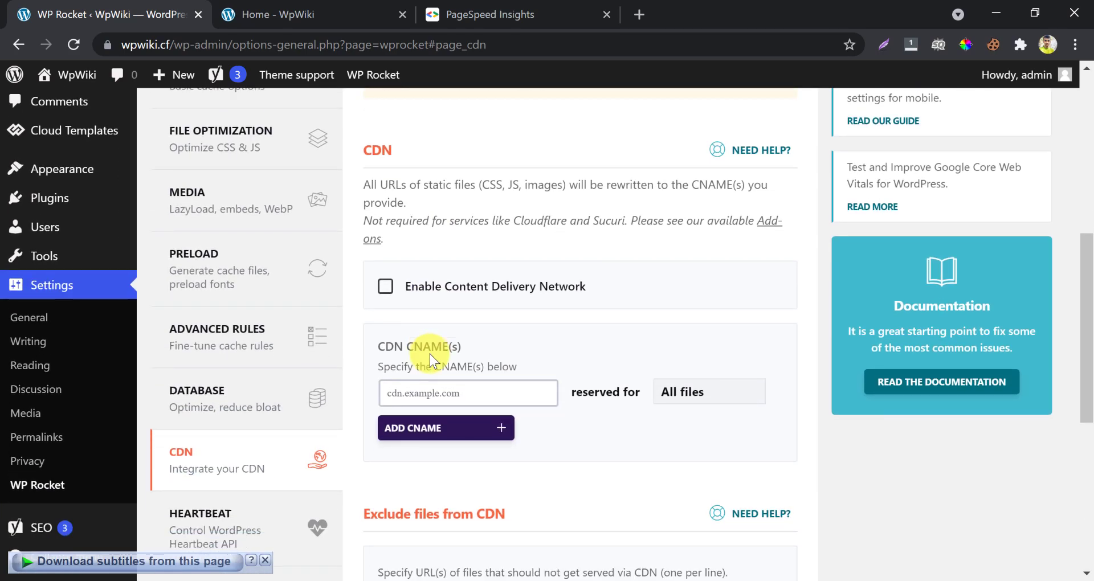
pyautogui.scroll(-2, 405, 363)
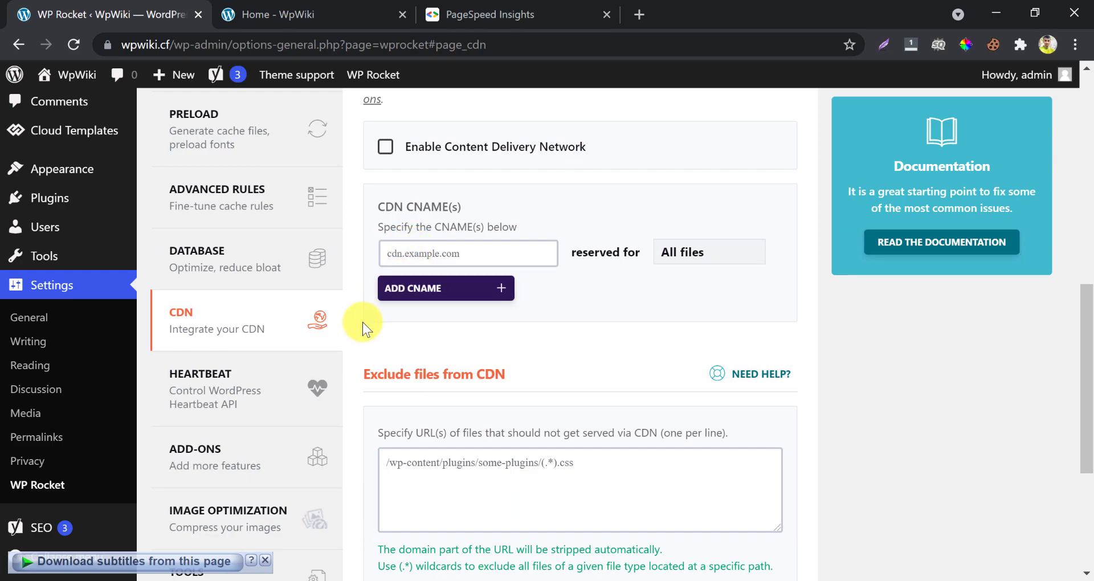
pyautogui.scroll(-1, 363, 323)
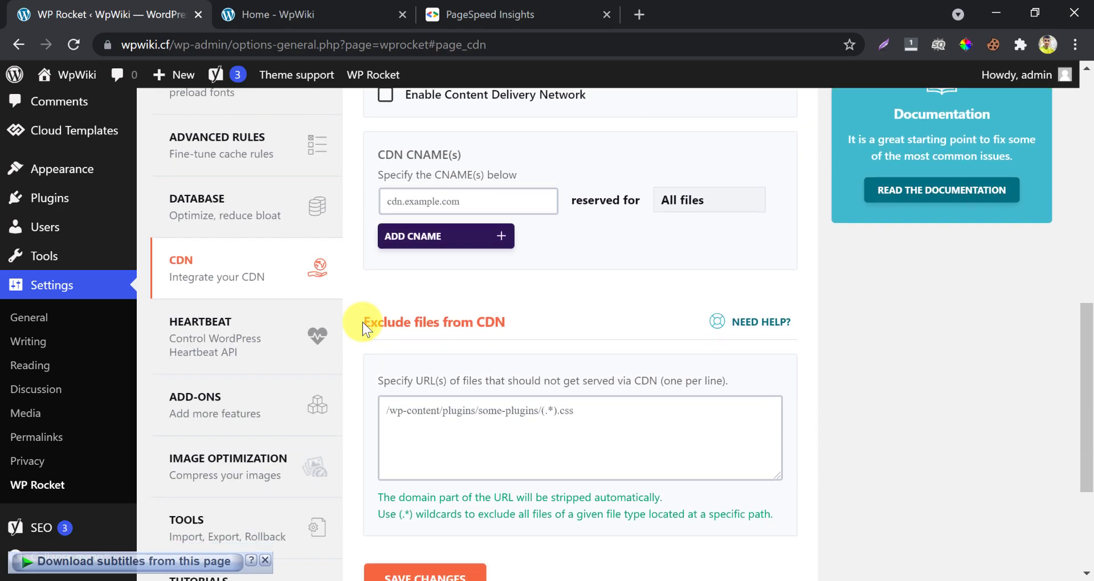
# Step: Review the Heartbeat settings for the backend, post editor and frontend behavior
pyautogui.click(292, 323)
pyautogui.scroll(-5, 387, 319)
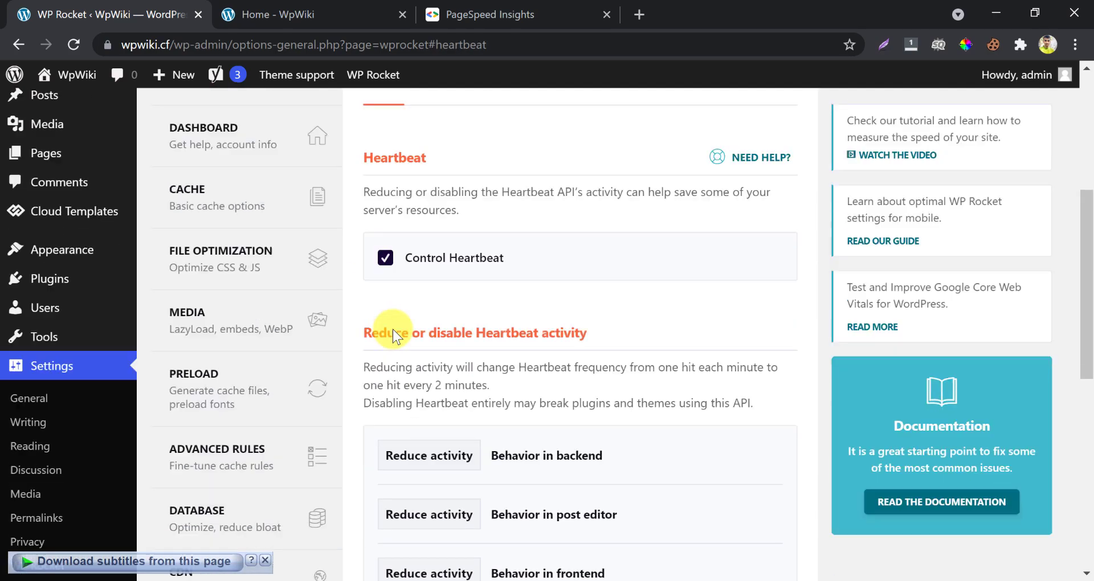
pyautogui.scroll(-2, 392, 319)
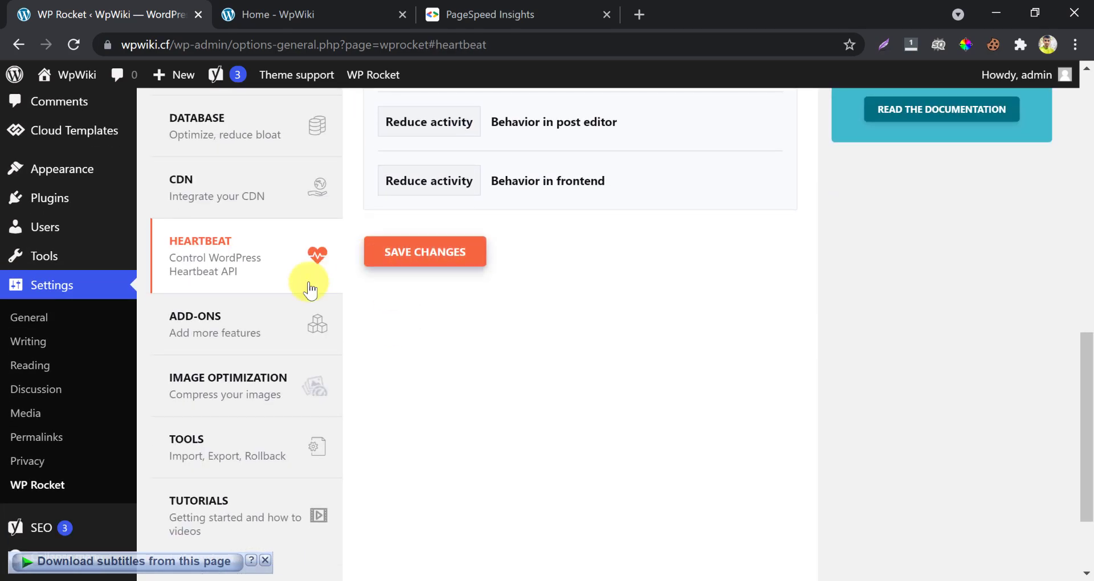
# Step: Open the Add-ons settings and try out the Varnish add-on status, leaving it off
pyautogui.click(210, 332)
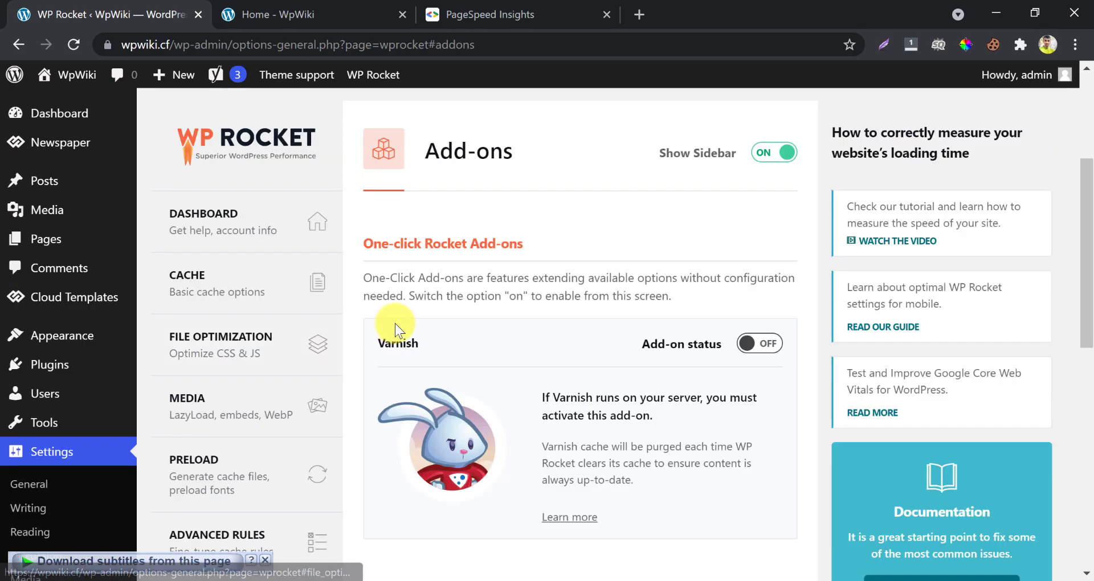
pyautogui.scroll(-2, 395, 323)
pyautogui.click(755, 258)
pyautogui.click(770, 259)
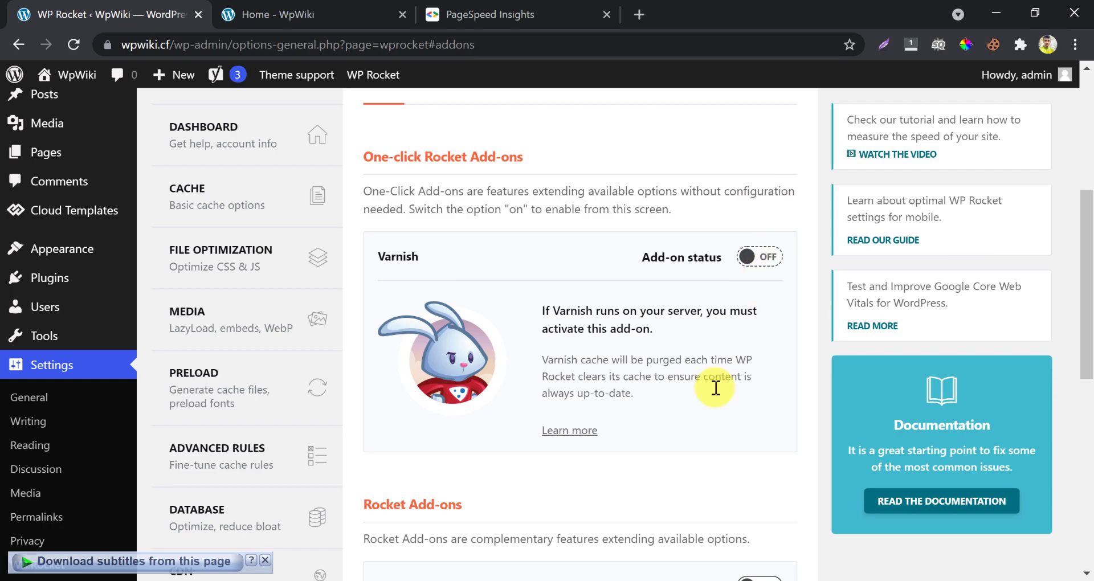
# Step: Turn on the Cloudflare add-on and open its options for modification
pyautogui.scroll(-6, 715, 387)
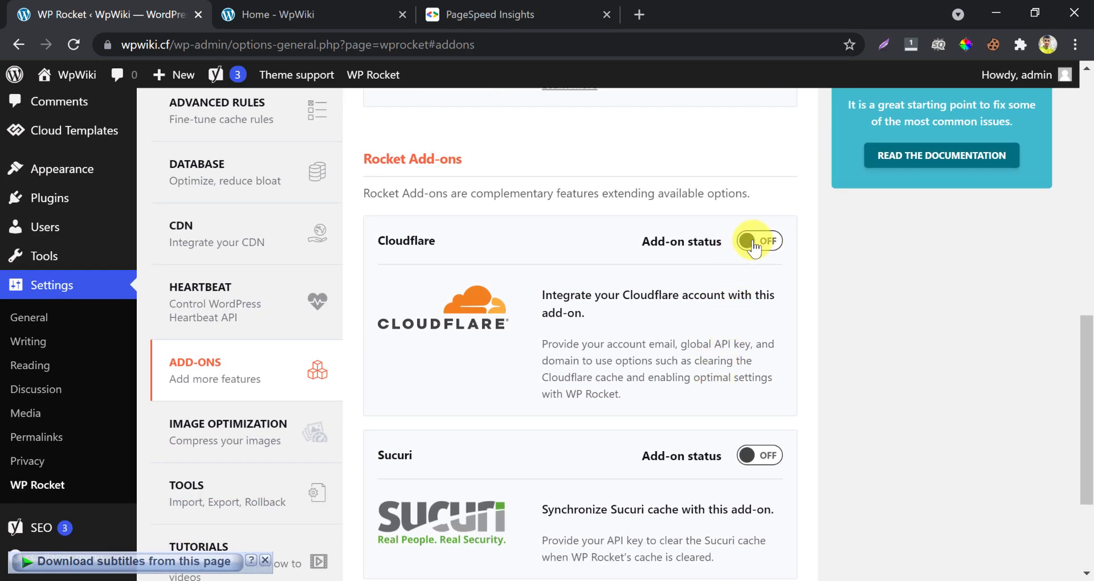
pyautogui.click(754, 244)
pyautogui.click(591, 451)
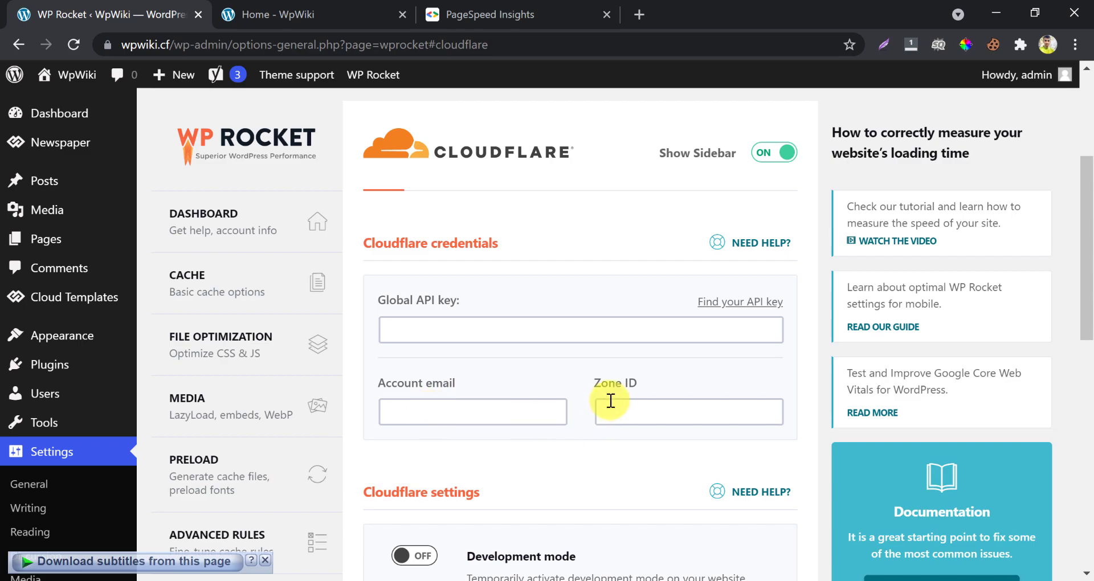
# Step: Go to cloudflare.com in a new browser tab, log in and open the wpwiki.cf site overview
pyautogui.click(637, 14)
pyautogui.write('cloud')
pyautogui.press('Return')
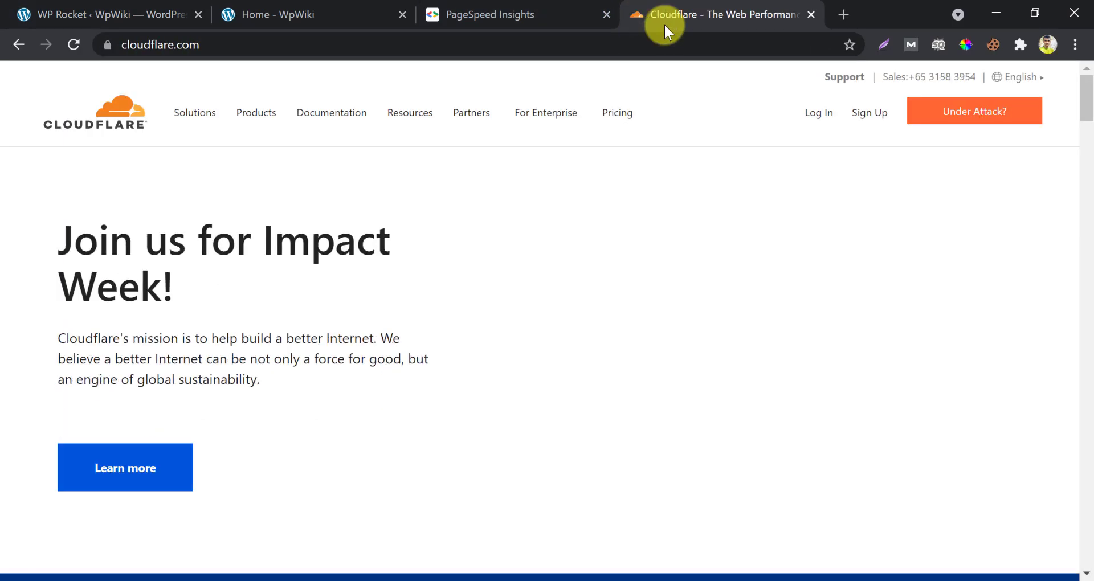
pyautogui.click(812, 120)
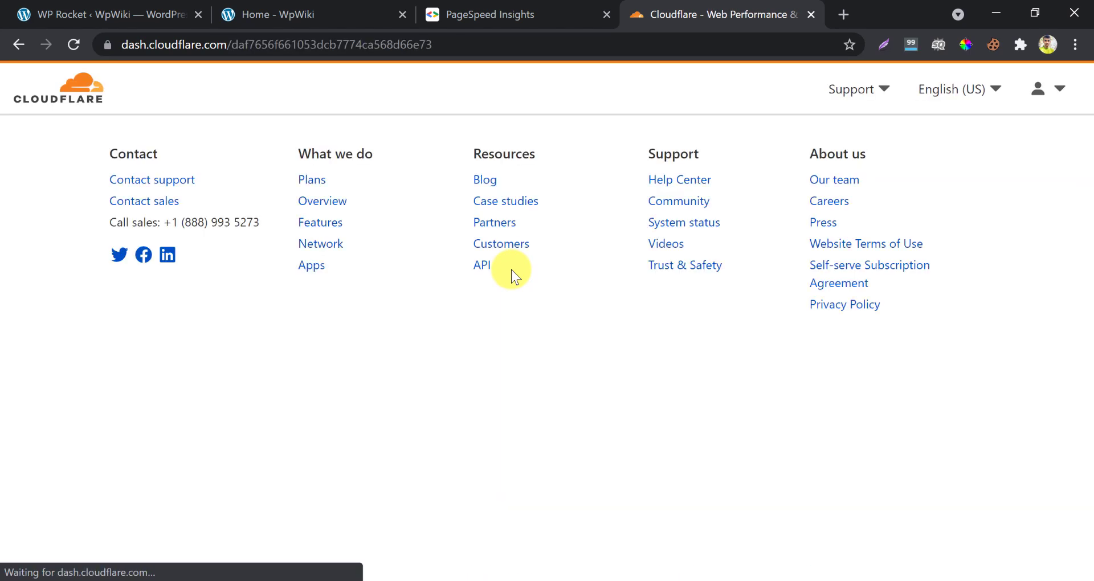
pyautogui.click(439, 462)
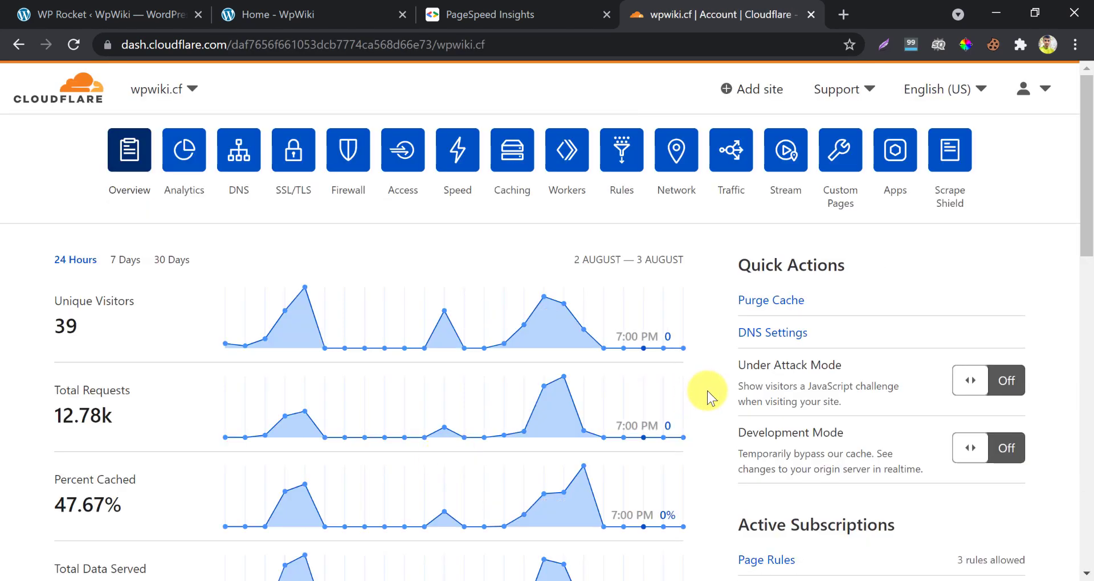
# Step: Copy the site's Zone ID from the Cloudflare API section and paste it into WP Rocket's Zone ID field
pyautogui.scroll(-2, 743, 395)
pyautogui.scroll(-10, 742, 396)
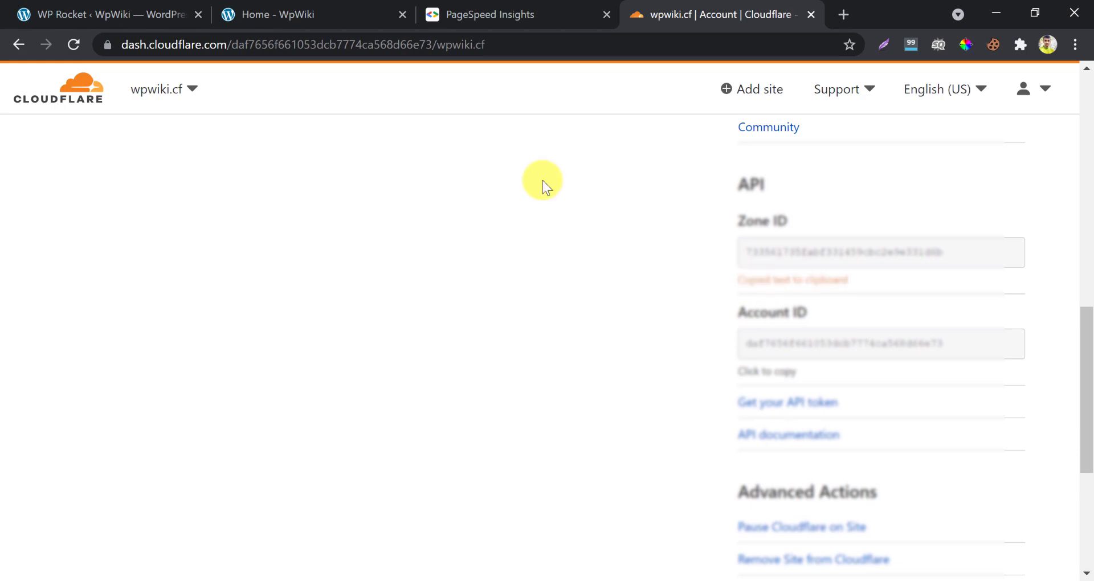
pyautogui.click(45, 11)
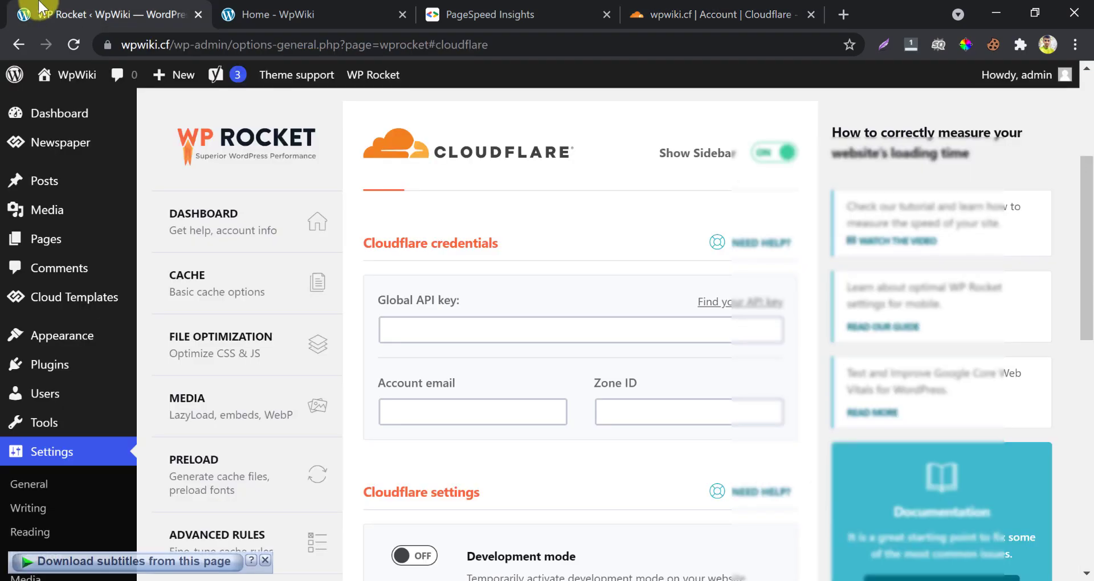
pyautogui.click(641, 416)
pyautogui.write('733561735fabf331459cbc2e9e331d6b')
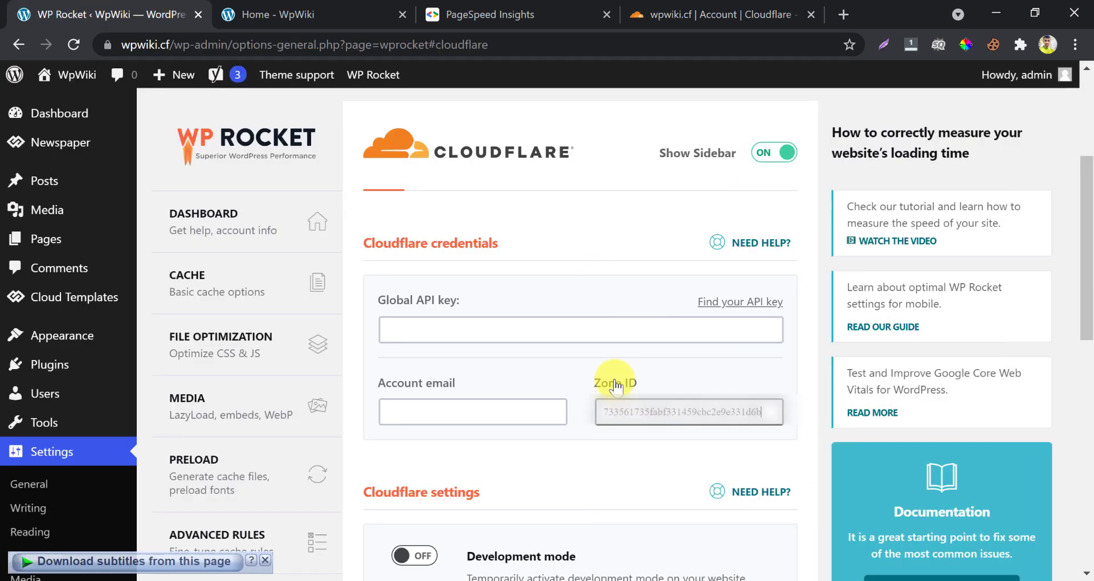
# Step: Fill in the account email in WP Rocket's Cloudflare credentials
pyautogui.click(672, 12)
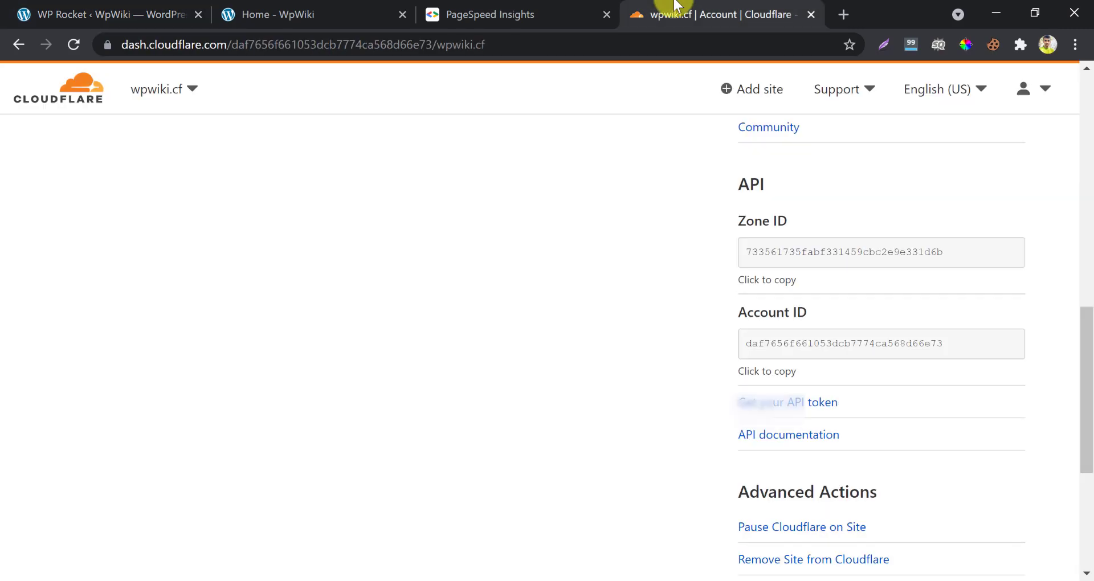
pyautogui.click(127, 4)
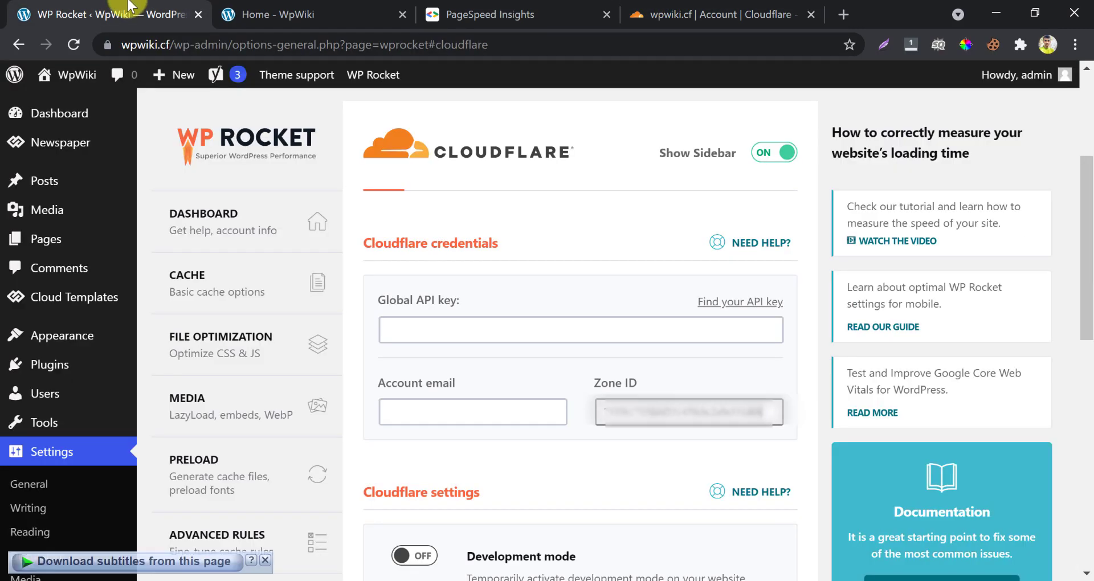
pyautogui.click(453, 413)
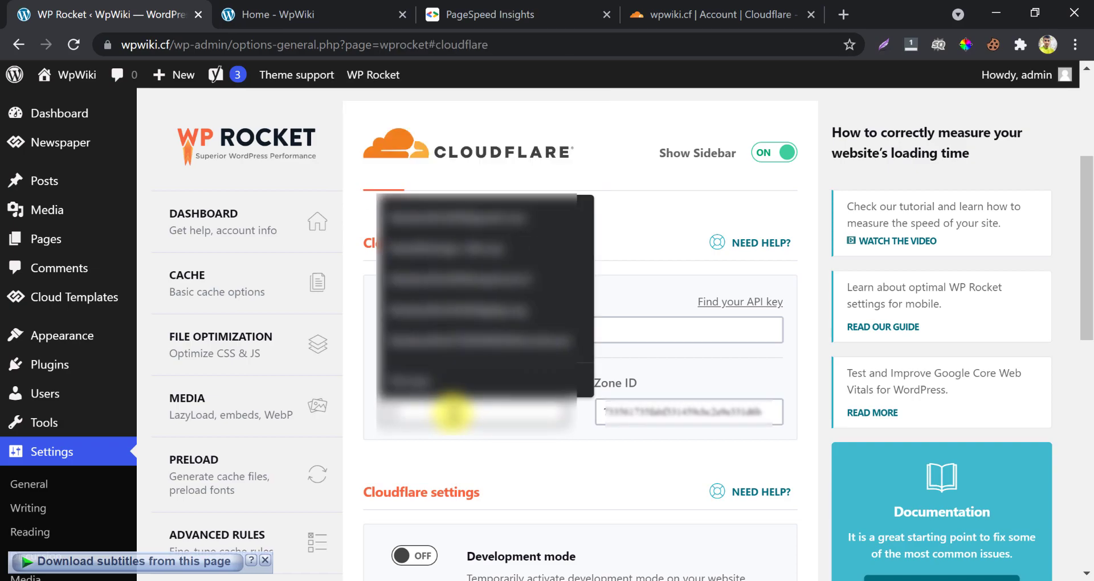
pyautogui.click(451, 413)
pyautogui.click(592, 388)
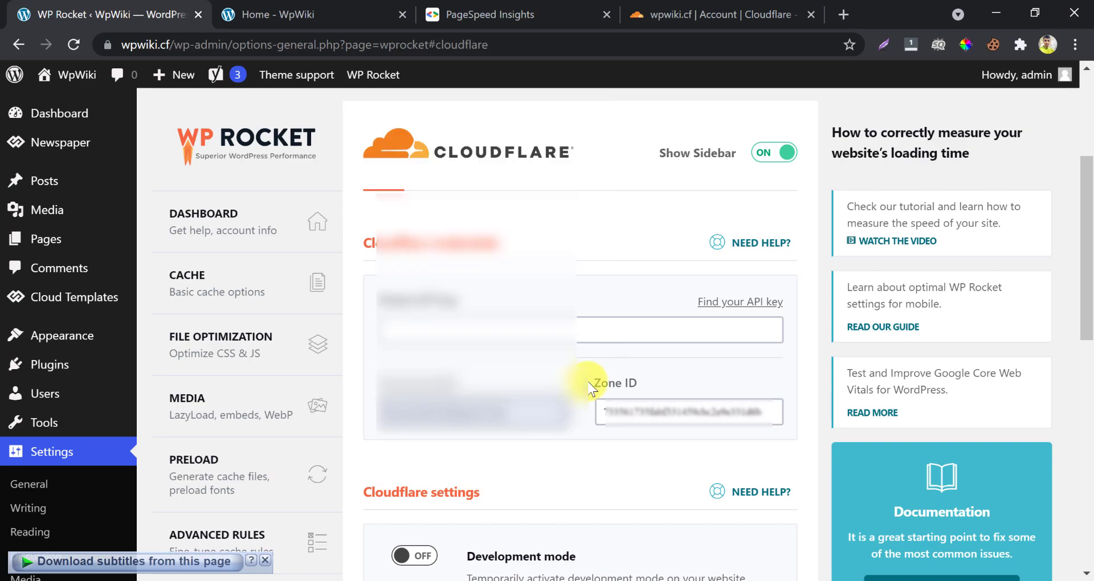
# Step: Switch to the Cloudflare dashboard, open the profile's API Tokens page and request to view the Global API Key
pyautogui.click(713, 14)
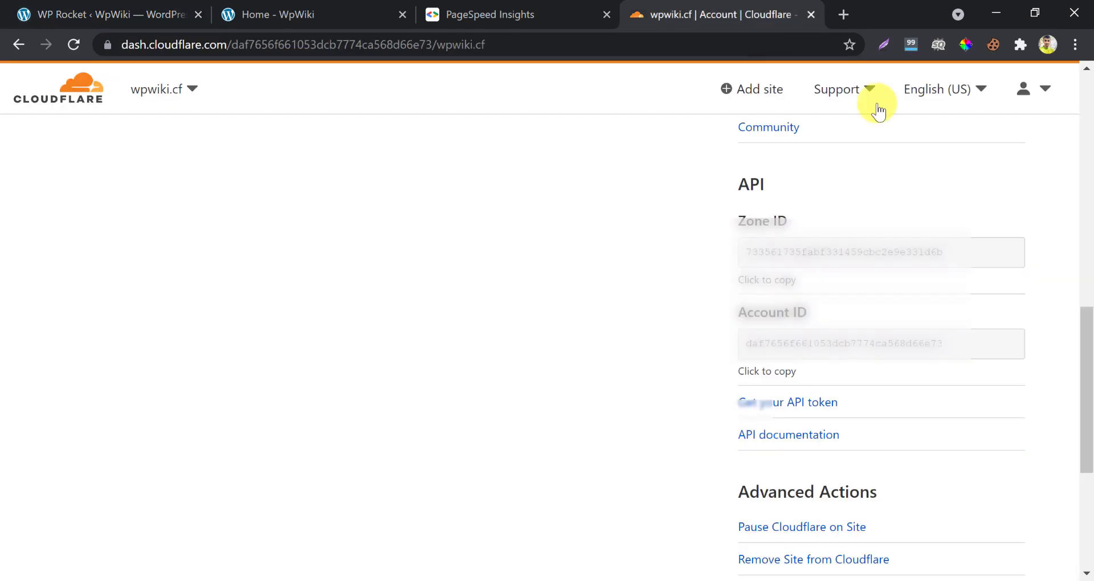
pyautogui.click(1025, 89)
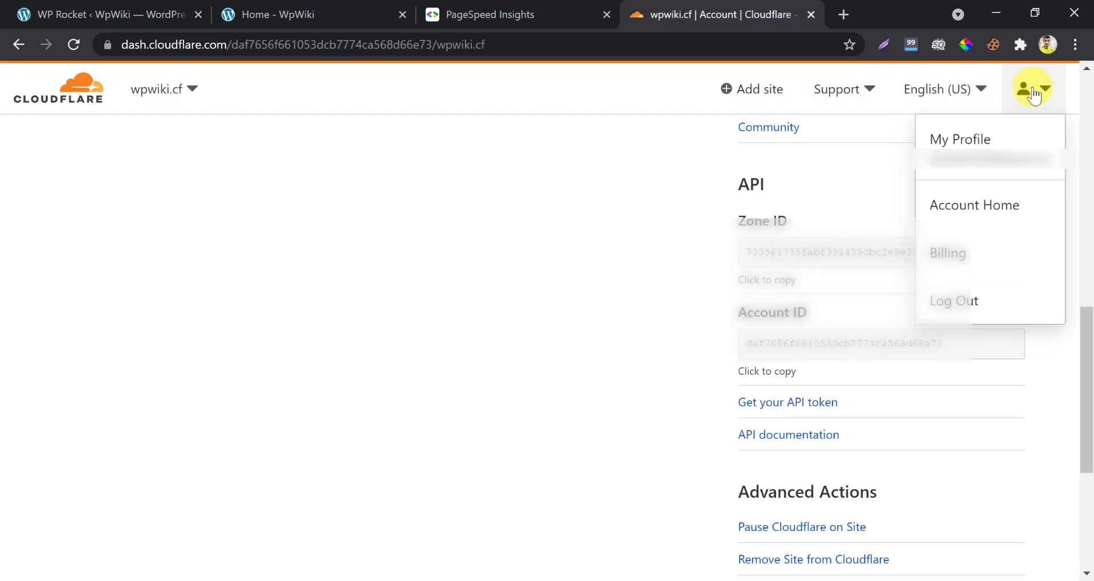
pyautogui.click(973, 144)
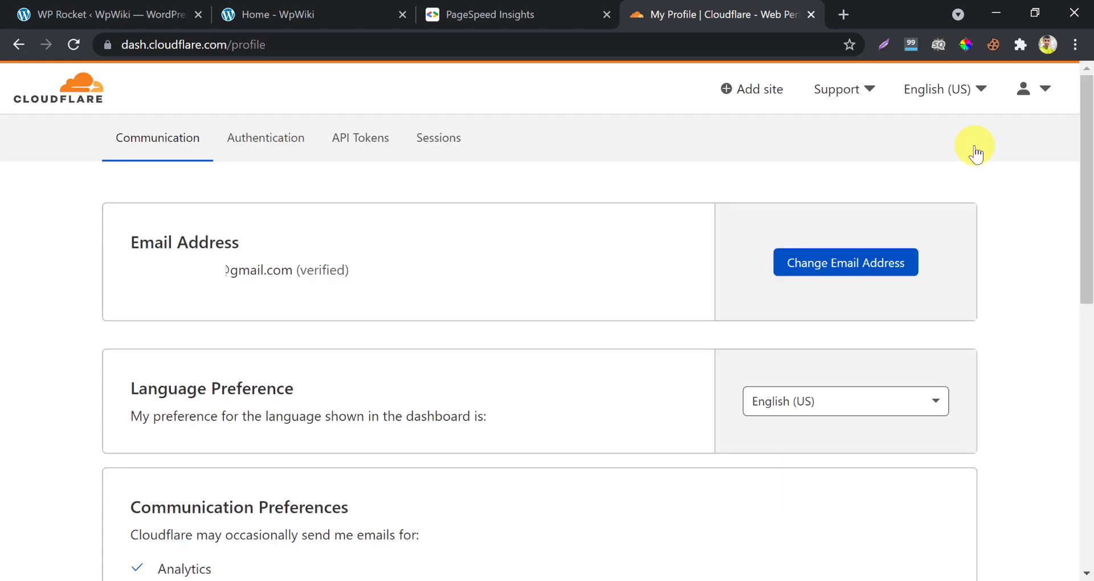
pyautogui.click(342, 144)
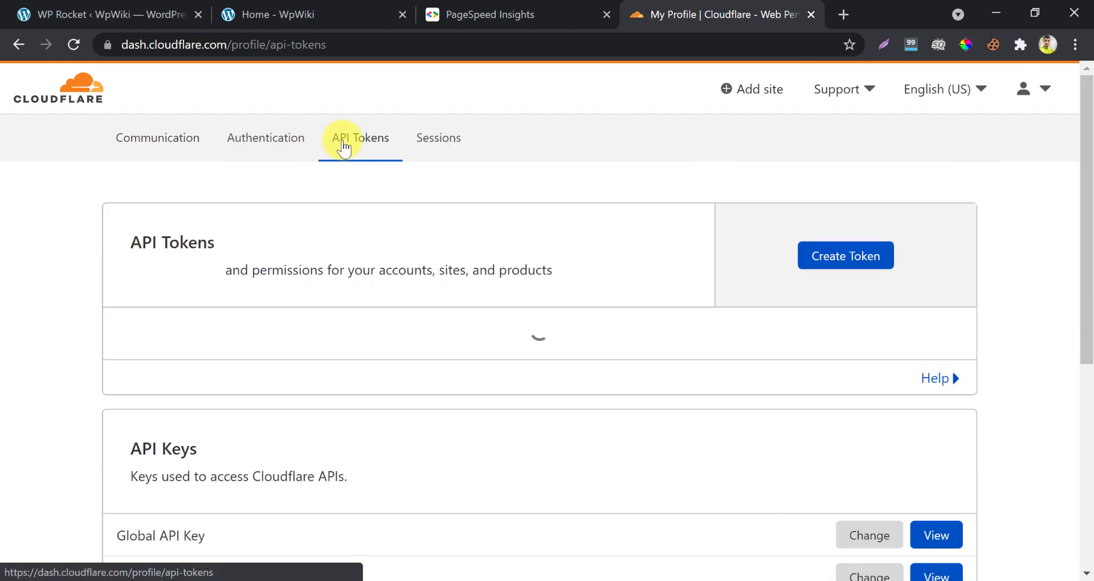
pyautogui.scroll(-5, 367, 245)
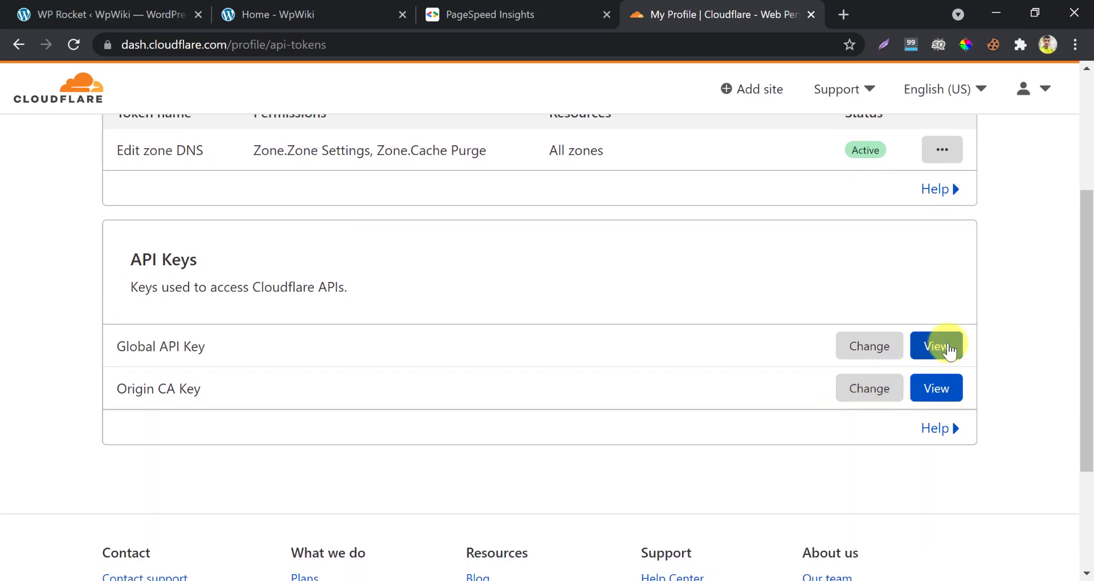
pyautogui.click(939, 350)
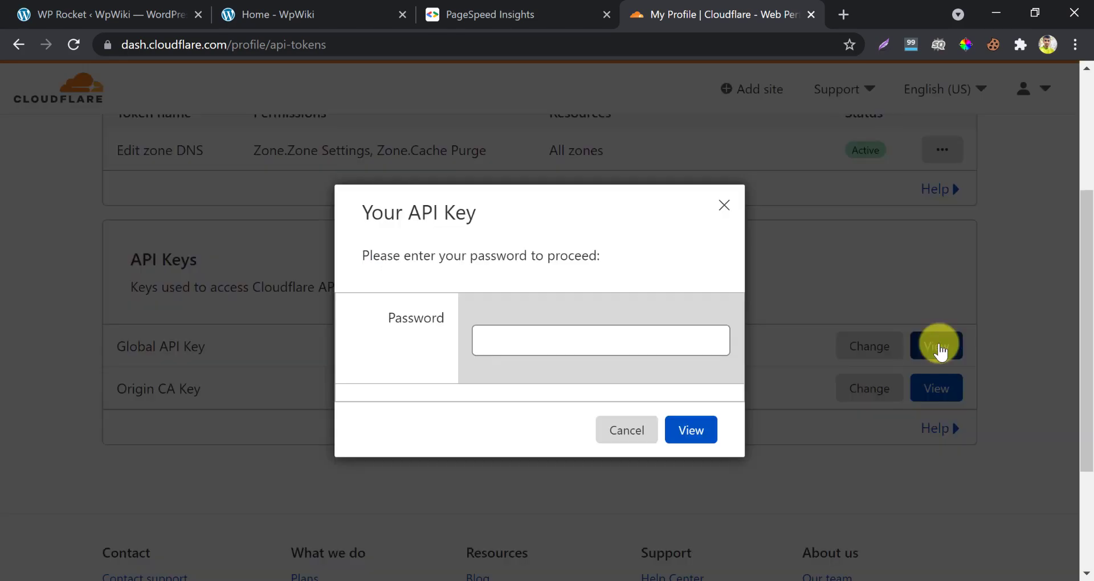
# Step: Fill in the account password in the Your API Key dialog
pyautogui.click(590, 330)
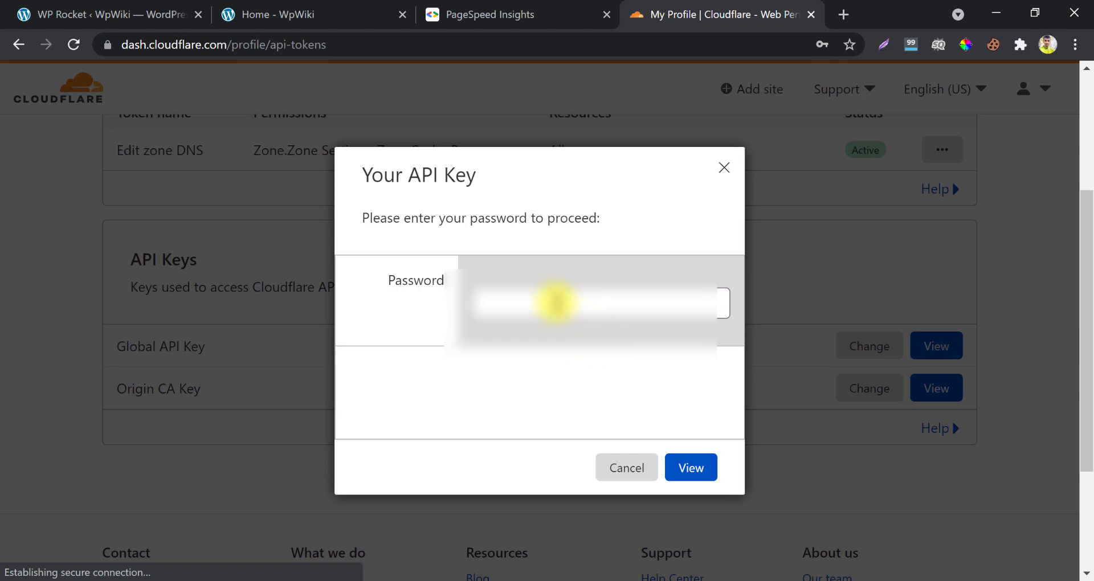
pyautogui.click(469, 296)
pyautogui.click(538, 342)
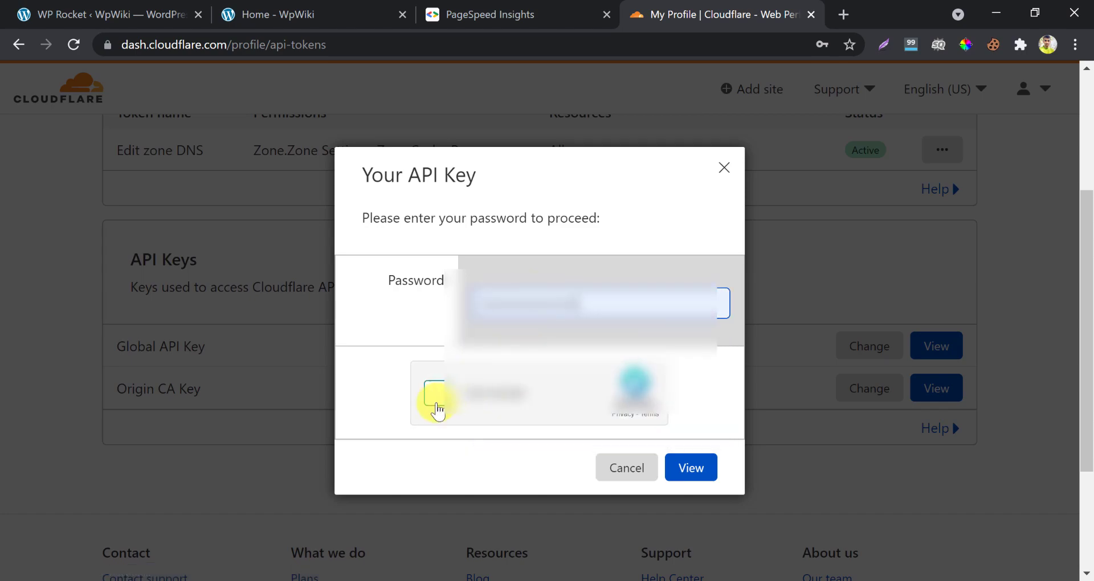
# Step: Complete the human verification by selecting the airplane images, and reveal the Global API Key
pyautogui.click(435, 397)
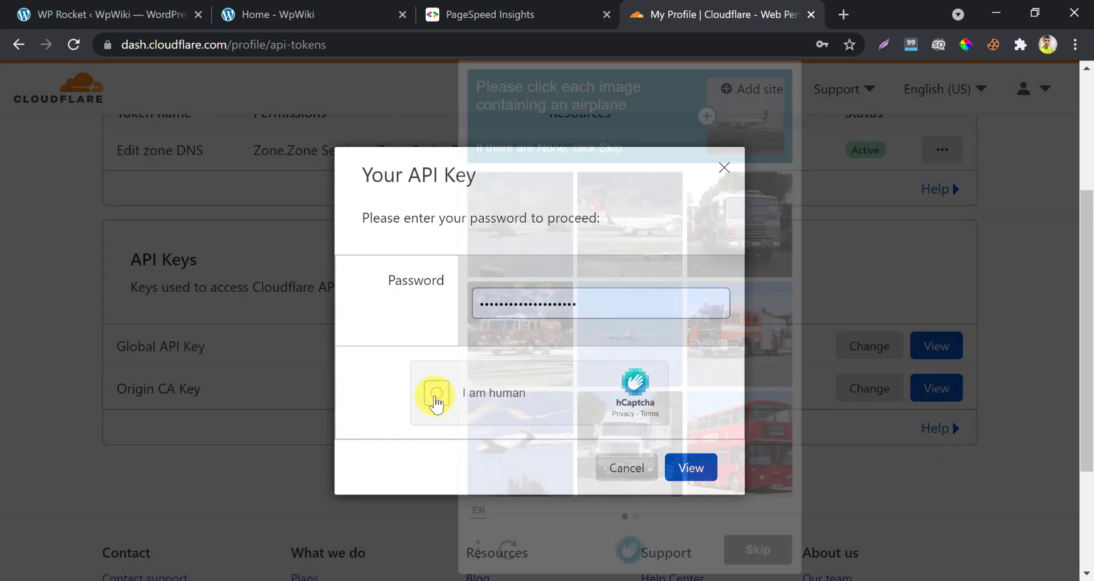
pyautogui.click(540, 247)
pyautogui.click(620, 234)
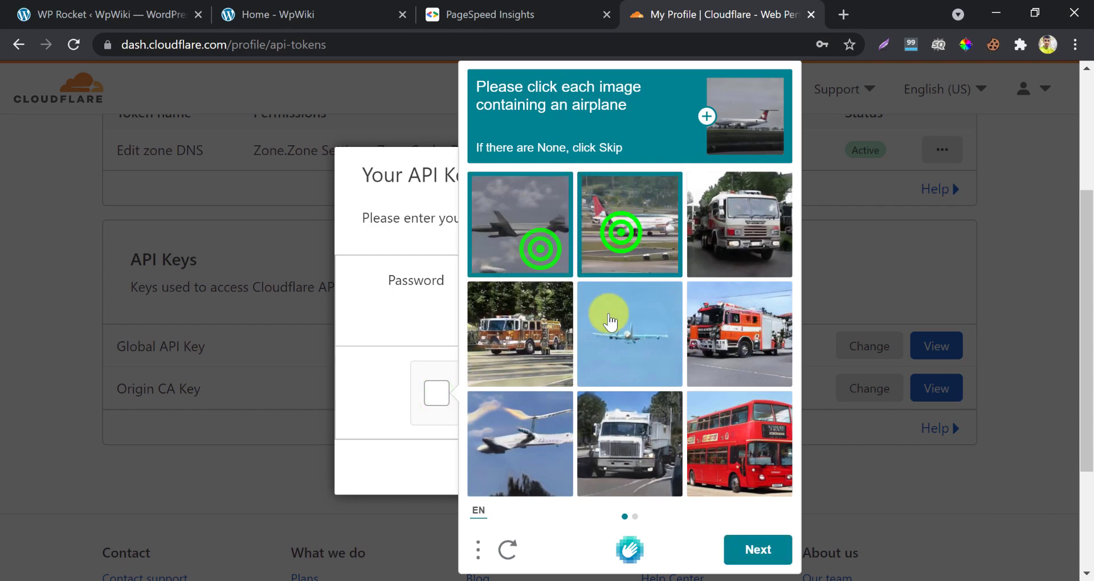
pyautogui.click(608, 320)
pyautogui.click(539, 419)
pyautogui.click(770, 550)
pyautogui.click(528, 231)
pyautogui.click(746, 550)
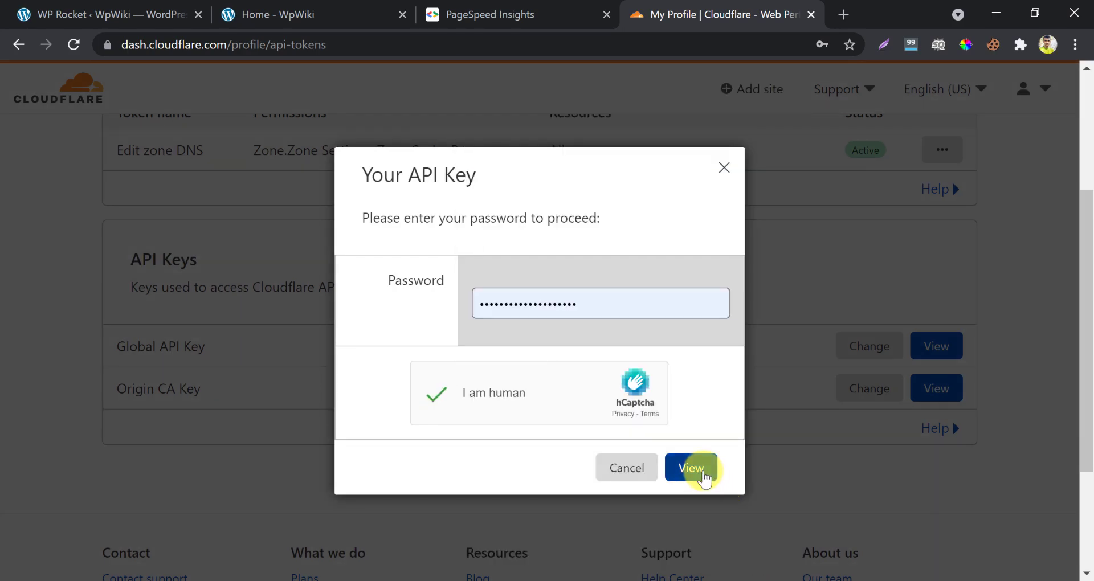
pyautogui.click(703, 476)
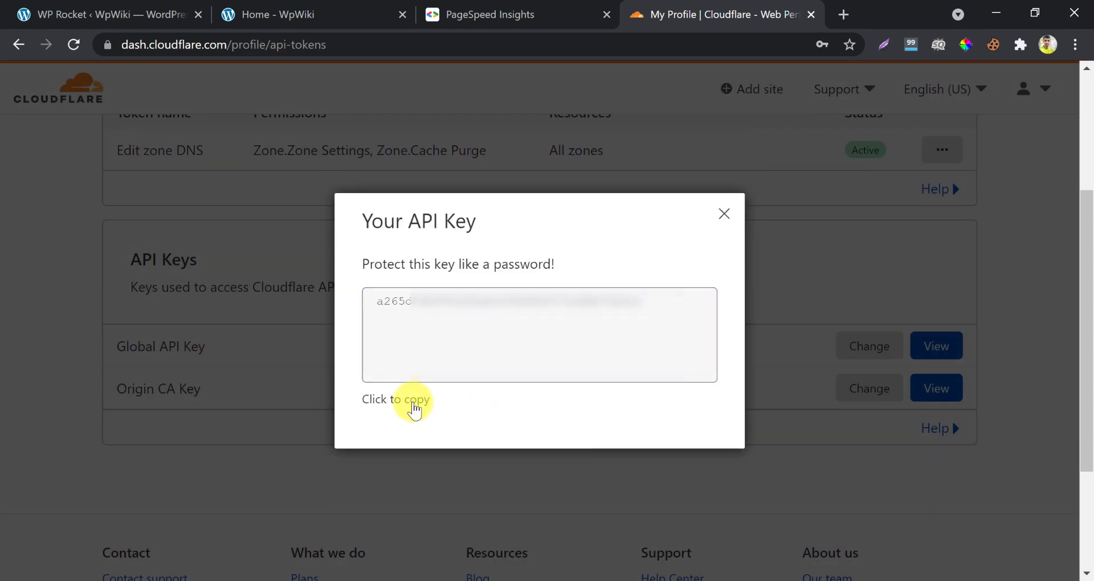
# Step: Copy the Global API Key, paste it into WP Rocket's Global API Key field and save the Cloudflare settings
pyautogui.click(413, 409)
pyautogui.click(108, 14)
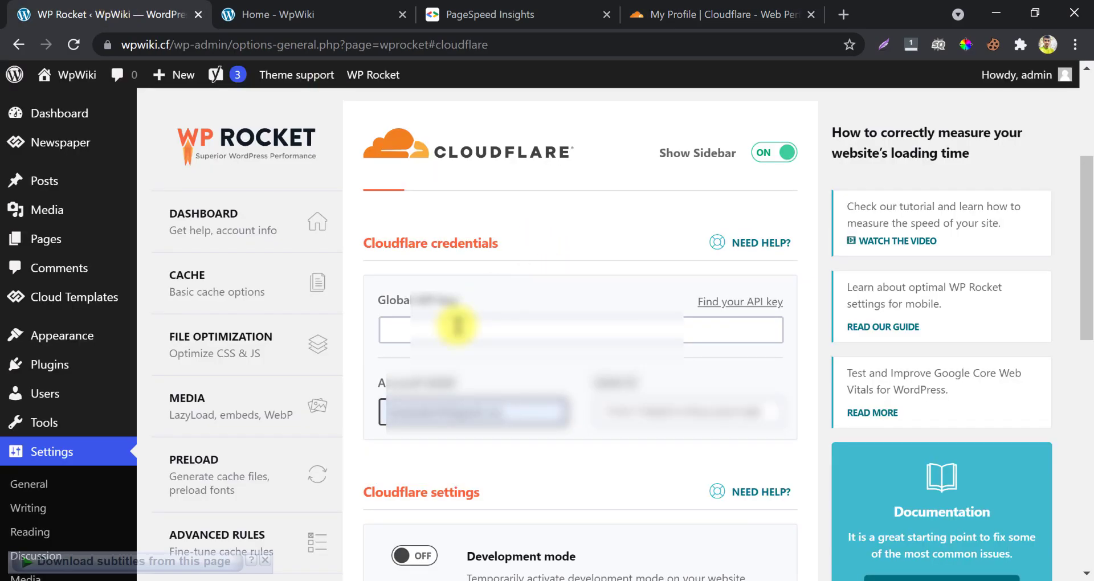
pyautogui.click(457, 326)
pyautogui.hotkey('ctrl', 'v')
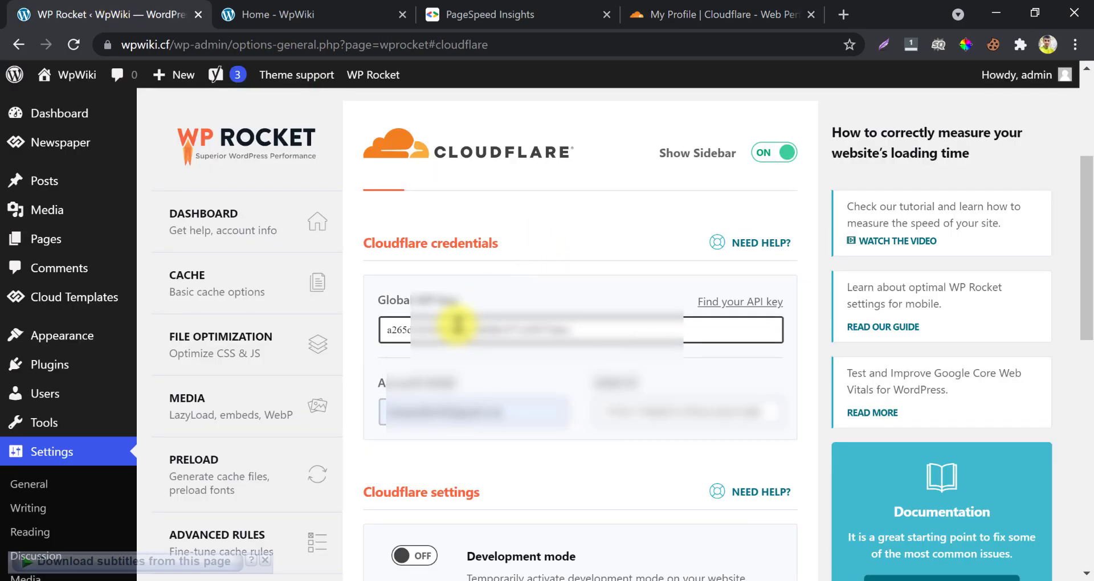
pyautogui.scroll(-15, 479, 308)
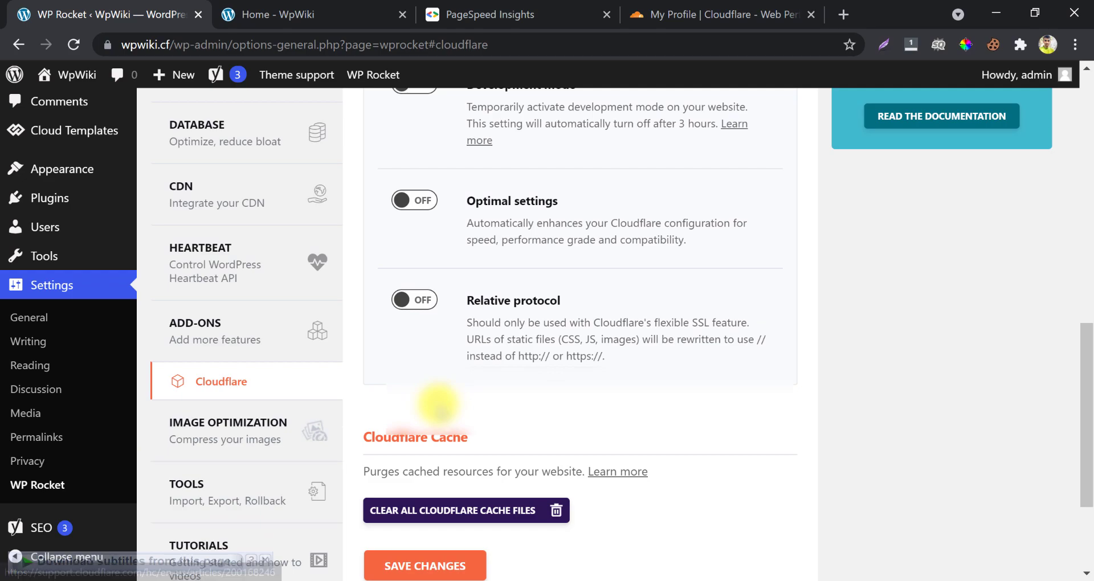
pyautogui.click(407, 398)
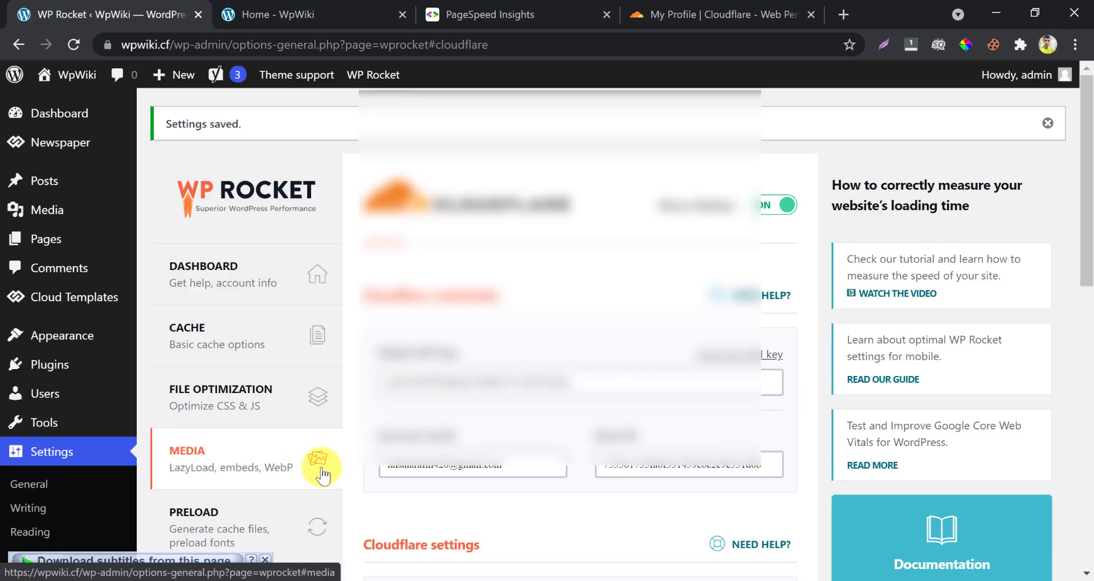
# Step: Review WP Rocket's Heartbeat, Add-ons and Image Optimization sections
pyautogui.scroll(-3, 320, 467)
pyautogui.scroll(-2, 322, 475)
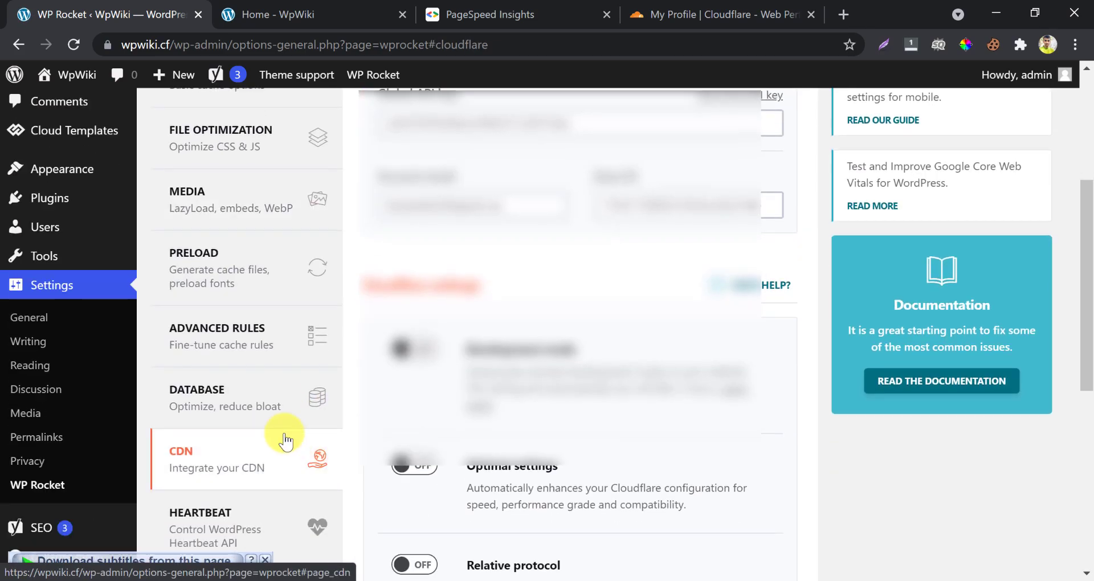
pyautogui.click(230, 516)
pyautogui.scroll(-3, 261, 488)
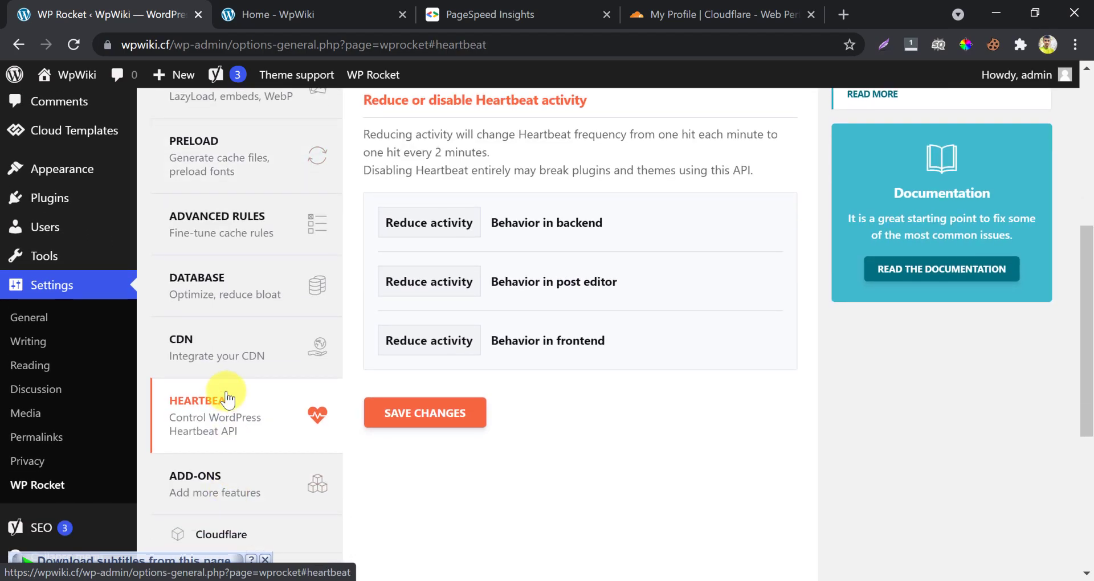
pyautogui.scroll(-2, 216, 479)
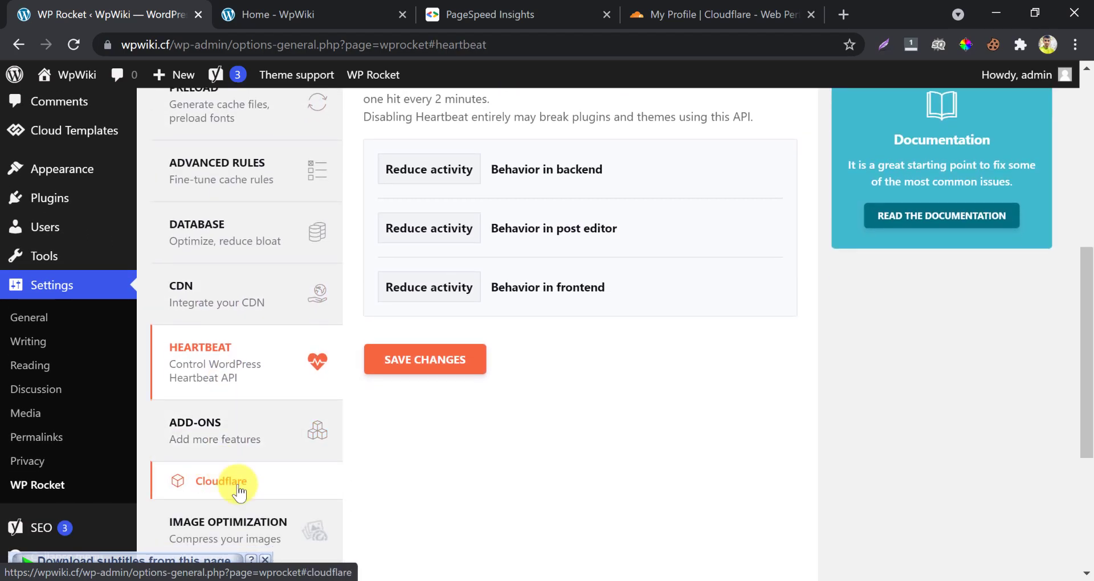
pyautogui.click(242, 344)
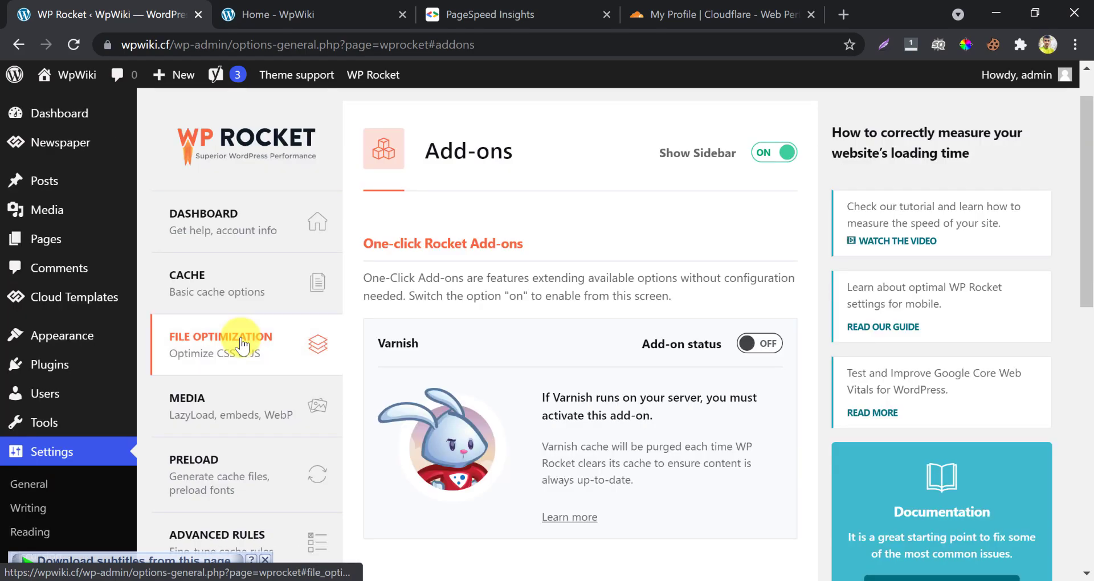
pyautogui.scroll(-10, 415, 341)
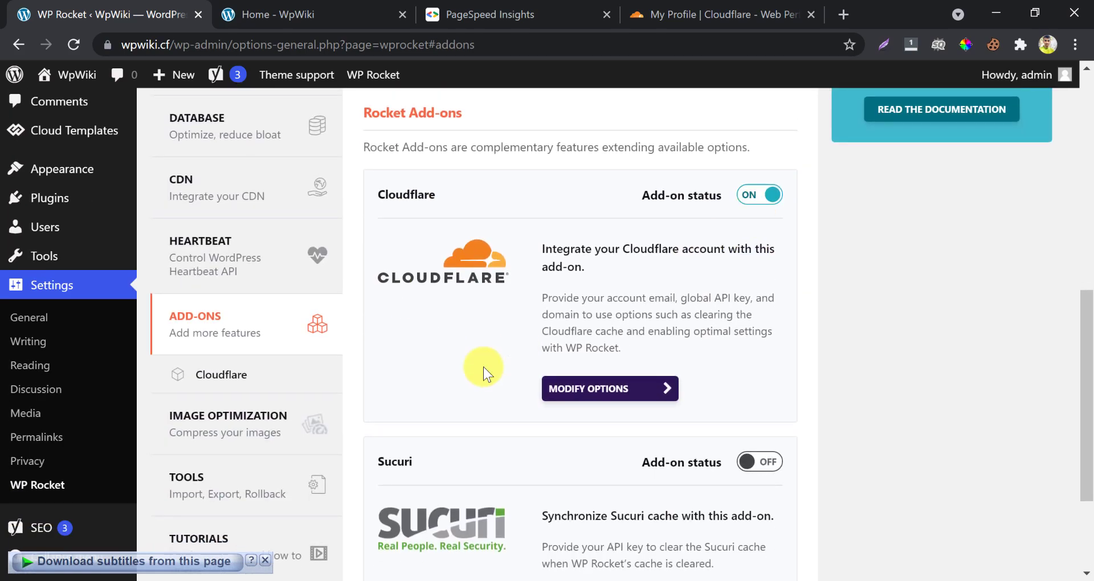
pyautogui.scroll(-3, 476, 371)
pyautogui.click(215, 279)
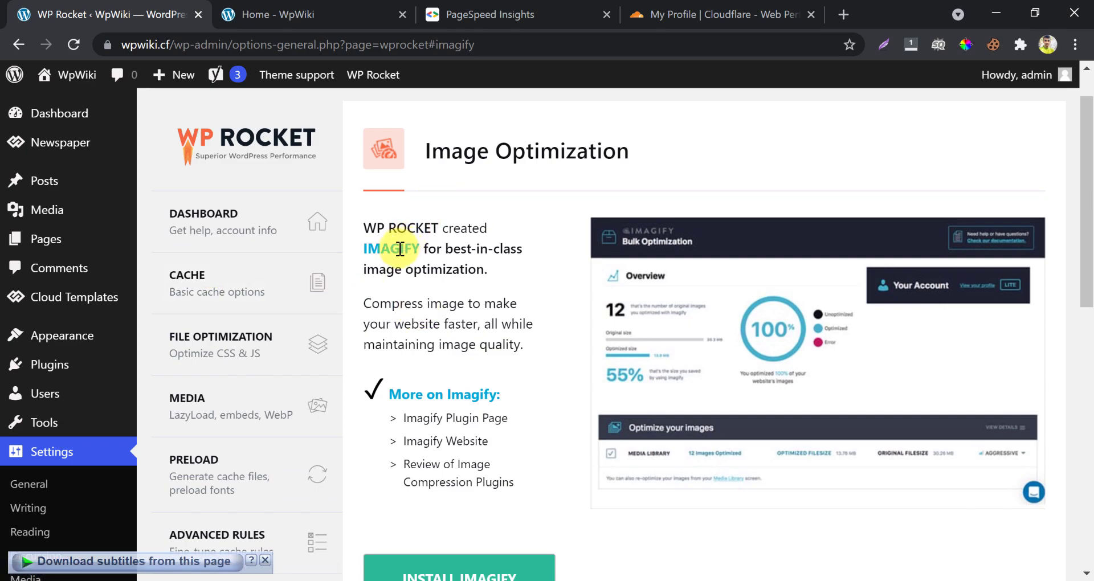
pyautogui.scroll(-1, 559, 314)
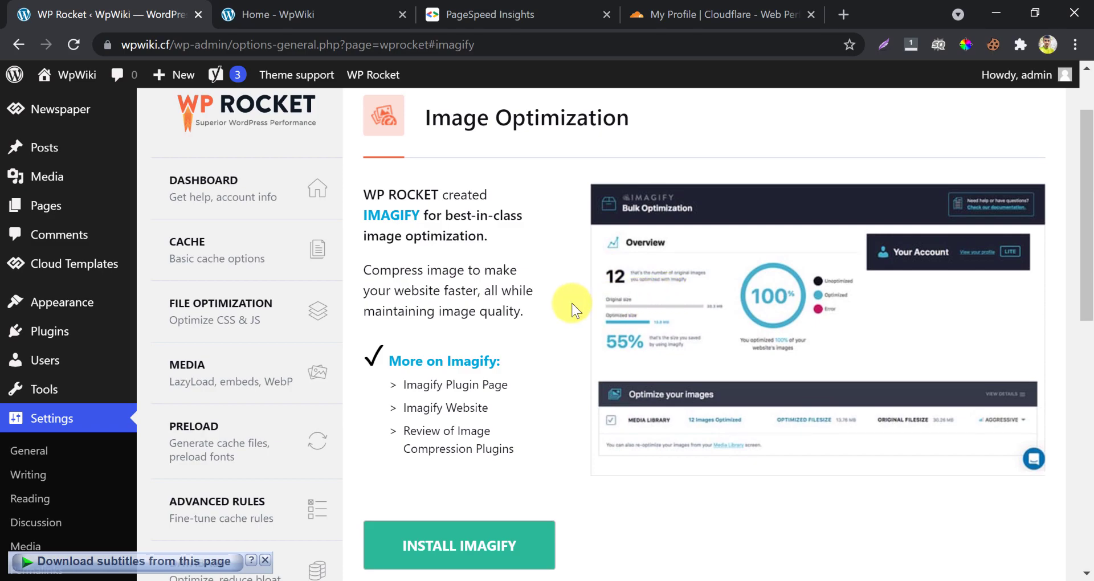
pyautogui.scroll(-8, 572, 308)
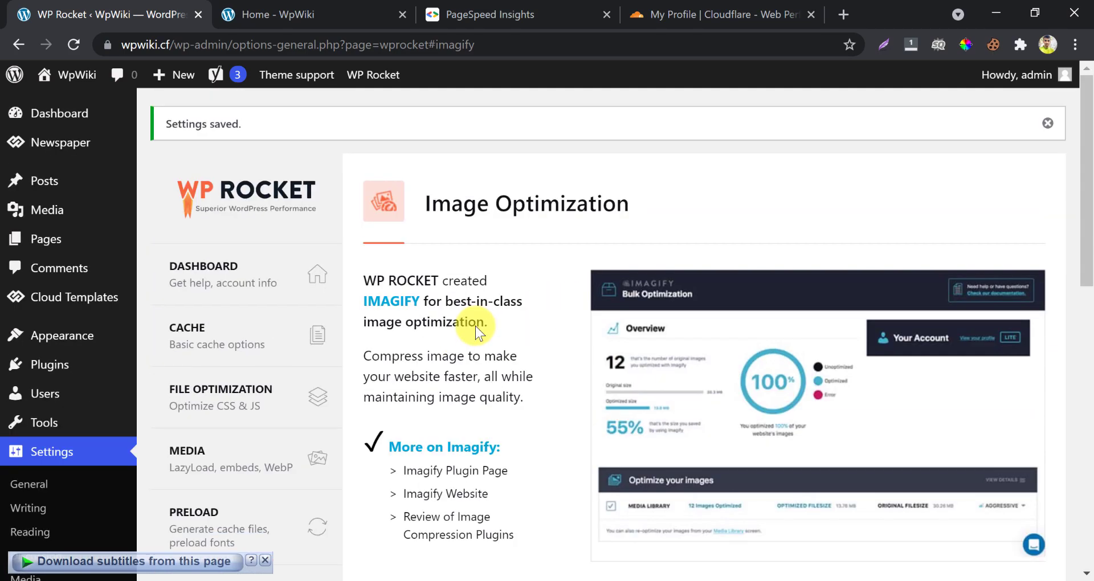
# Step: Return to the WP Rocket dashboard and clear the site's cache
pyautogui.click(310, 303)
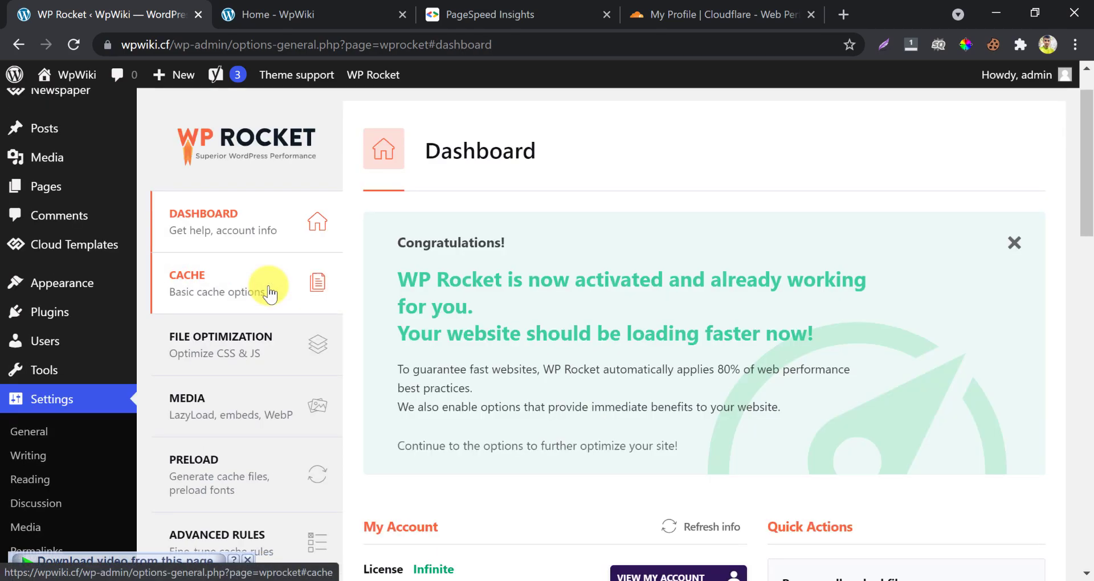
pyautogui.moveTo(351, 80)
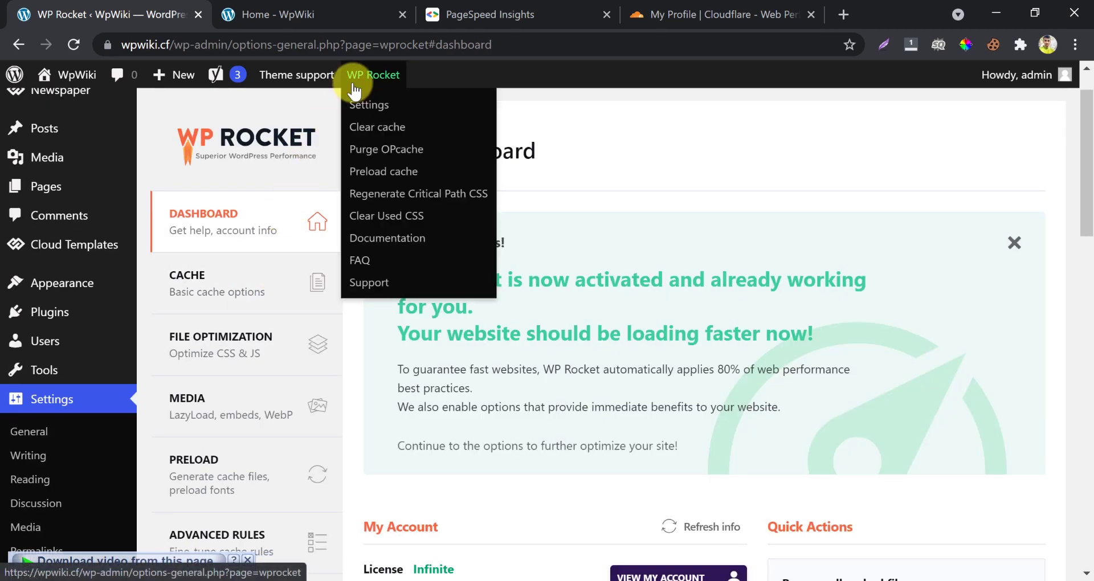
pyautogui.click(372, 128)
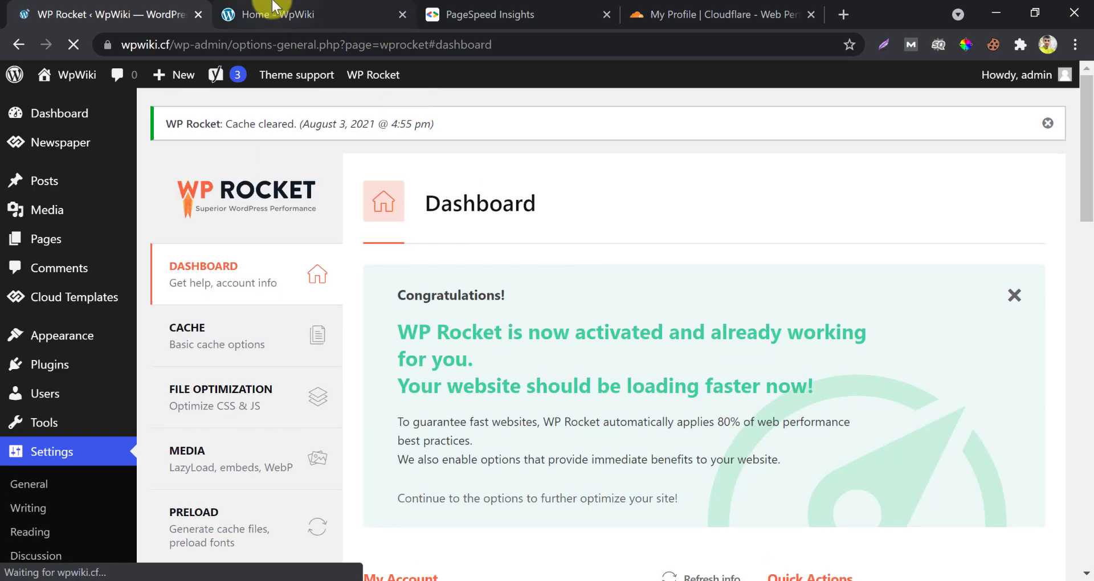
# Step: Switch to the wpwiki.cf homepage, reload it and check how the page and its images load
pyautogui.click(274, 12)
pyautogui.scroll(-5, 84, 216)
pyautogui.scroll(5, 84, 217)
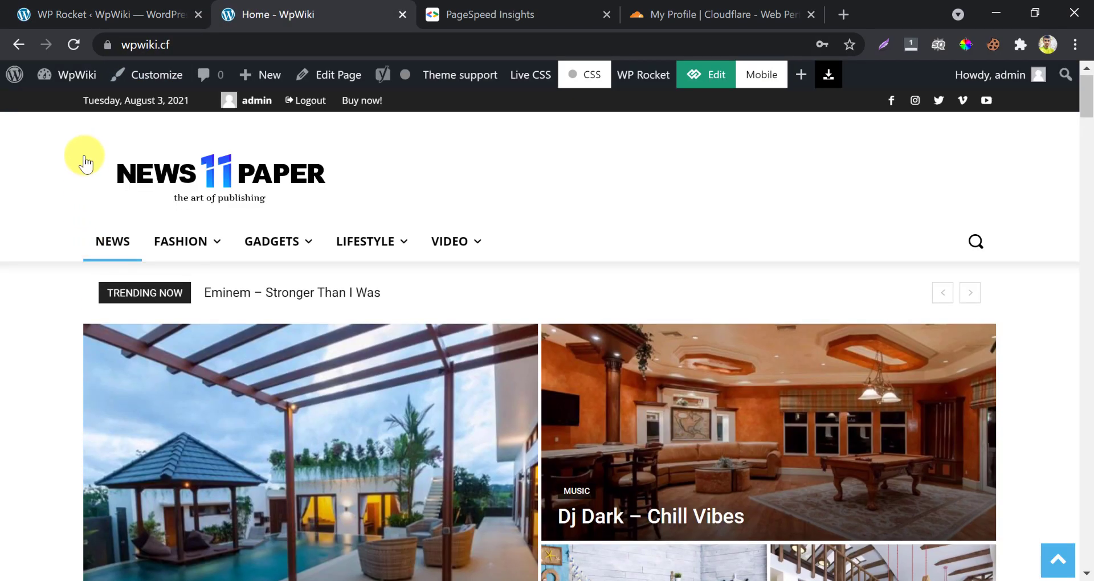
pyautogui.click(73, 46)
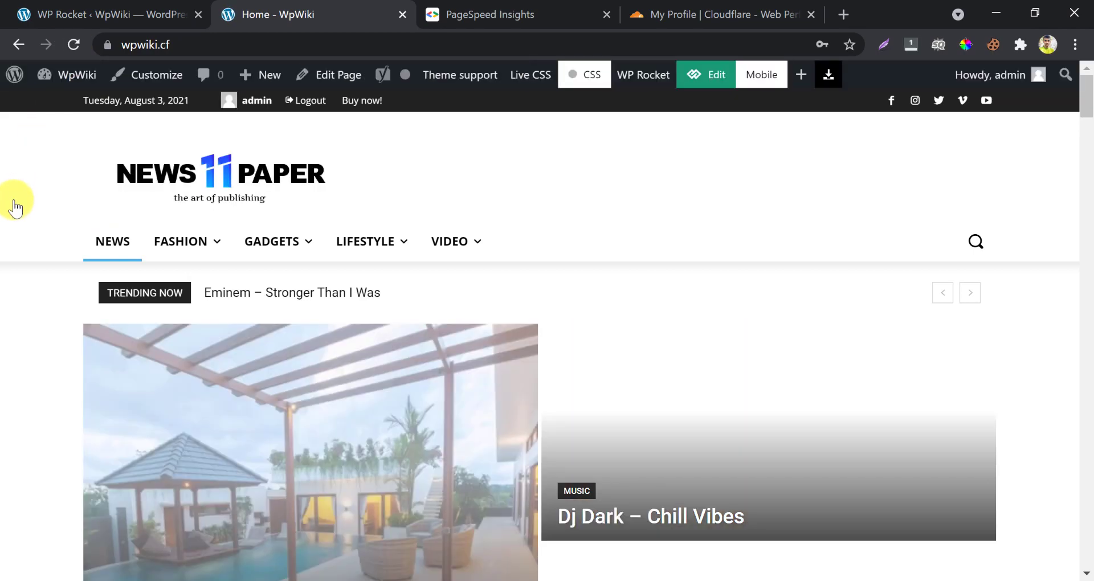
pyautogui.scroll(-10, 12, 295)
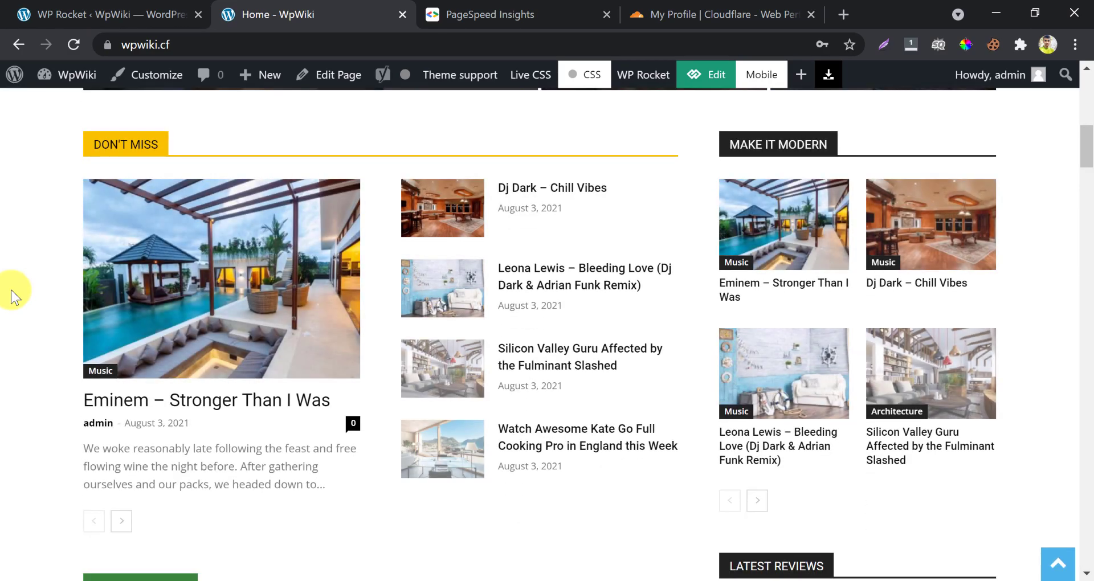
pyautogui.scroll(-5, 13, 295)
pyautogui.press('Home')
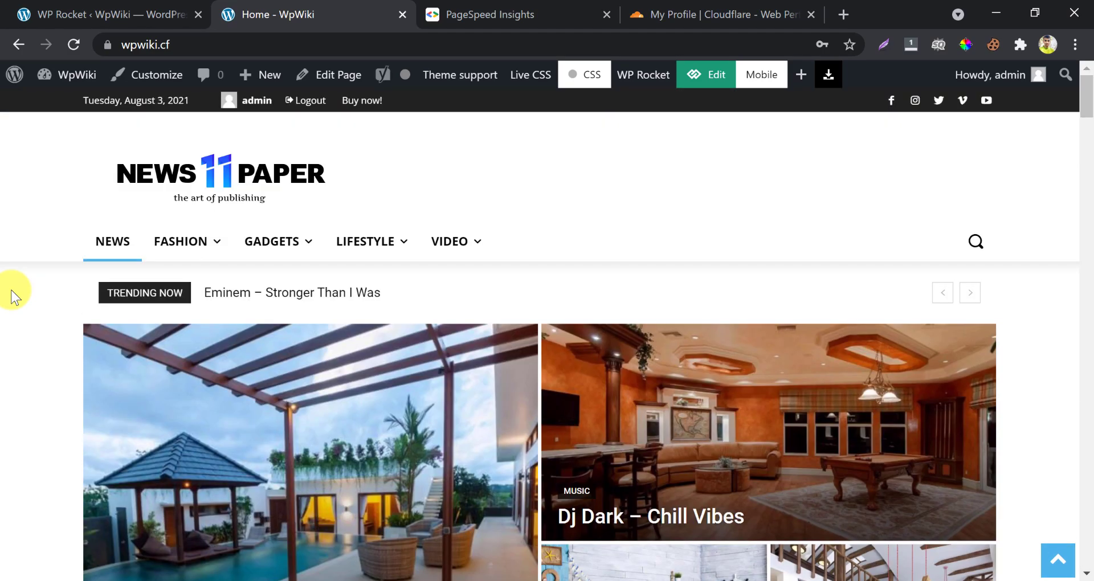
# Step: Open the post "Eminem – Stronger Than I Was" from the homepage and check how its content loads
pyautogui.scroll(-3, 12, 295)
pyautogui.click(225, 302)
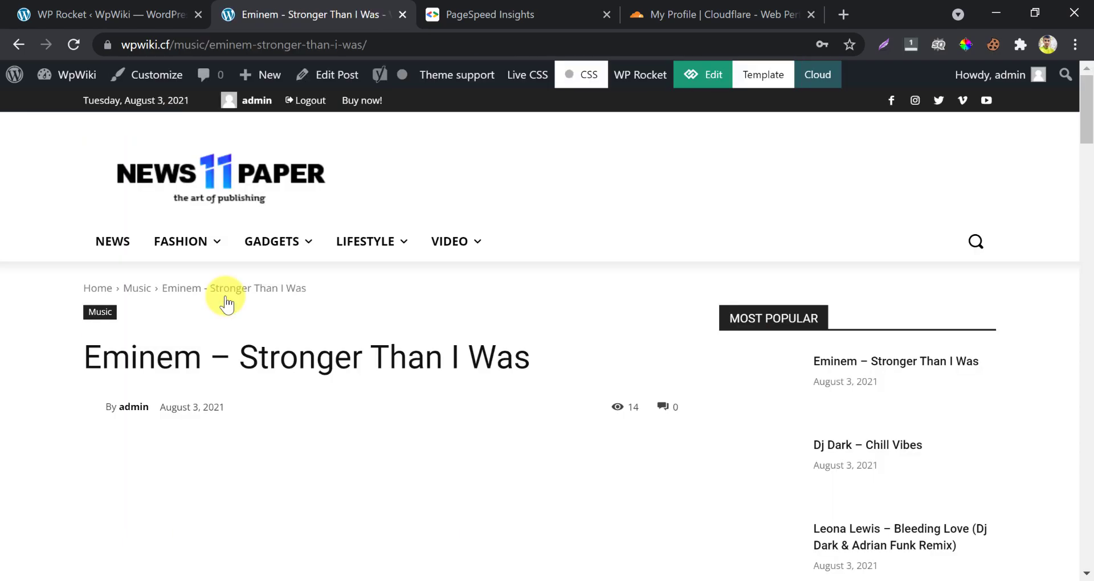
pyautogui.scroll(-4, 260, 306)
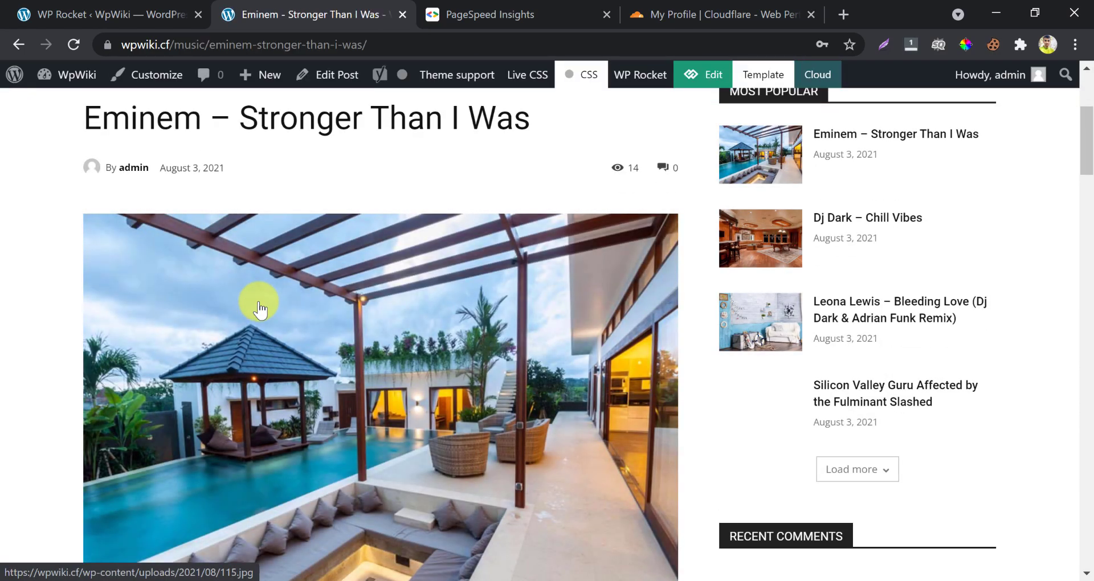
pyautogui.scroll(-2, 304, 335)
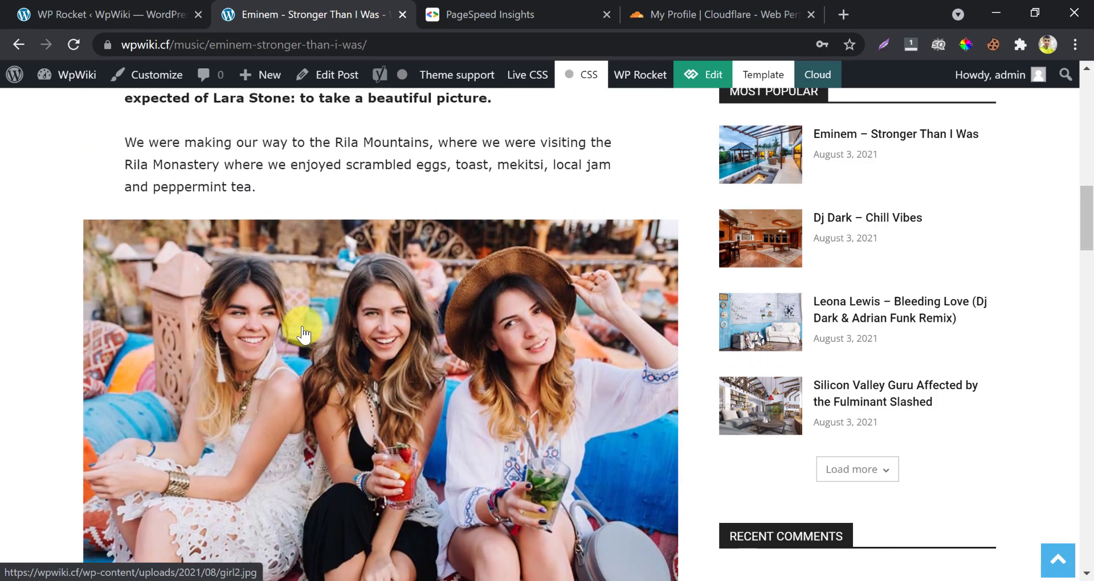
pyautogui.scroll(5, 299, 324)
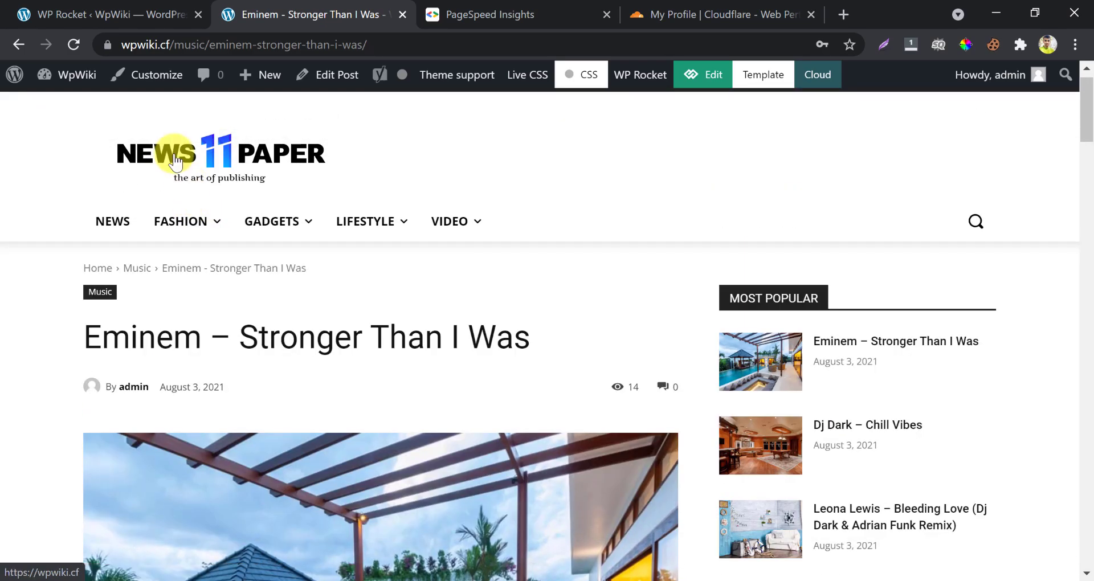
# Step: Return to the site homepage, open the posts "Eminem – Stronger Than I Was" and "Dj Dark – Chill Vibes", and check how their images load
pyautogui.click(175, 163)
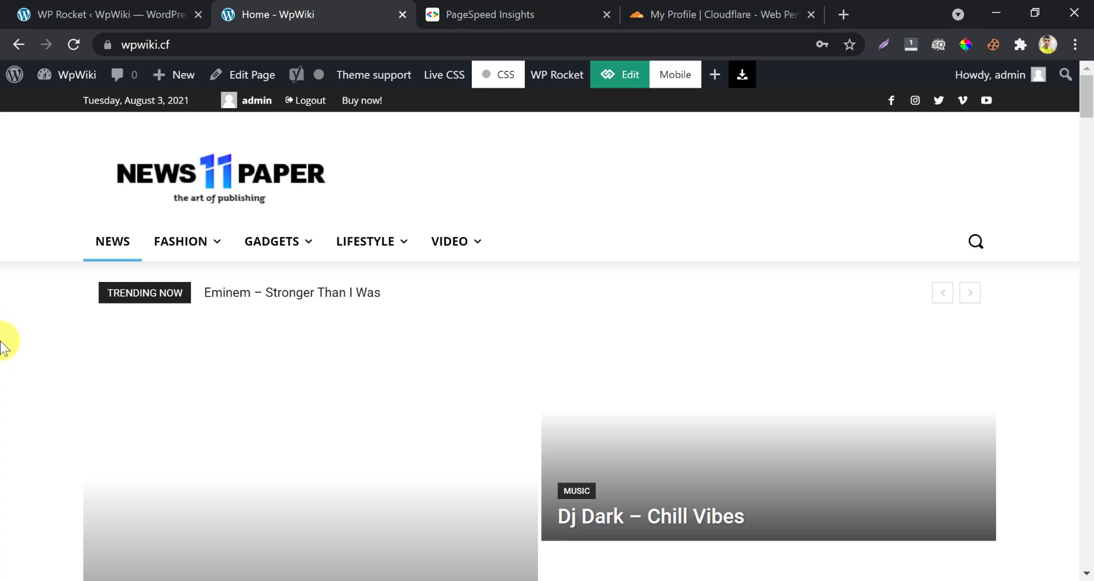
pyautogui.scroll(-3, 4, 345)
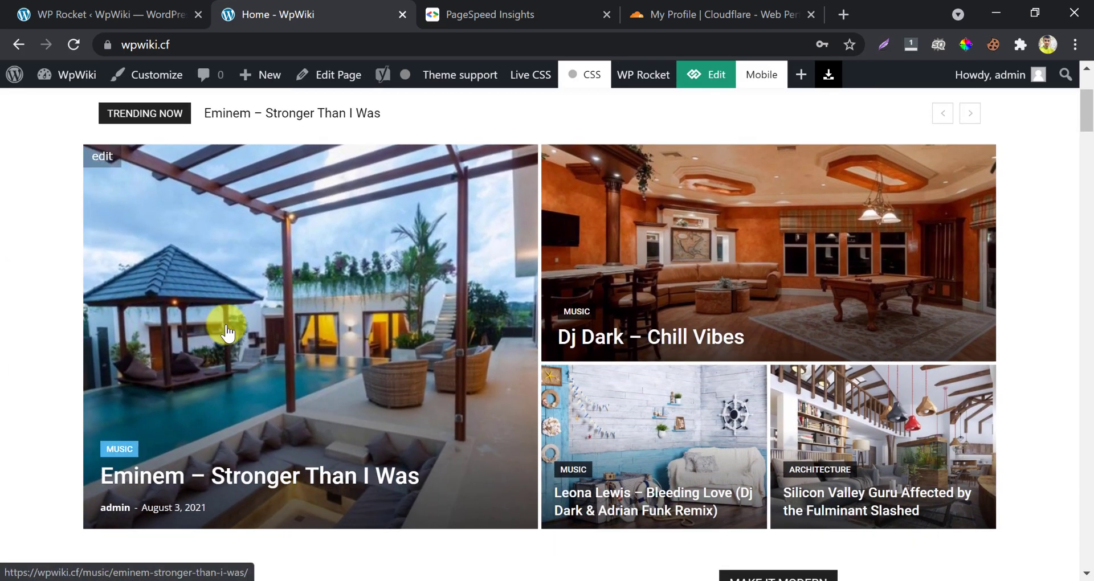
pyautogui.click(227, 334)
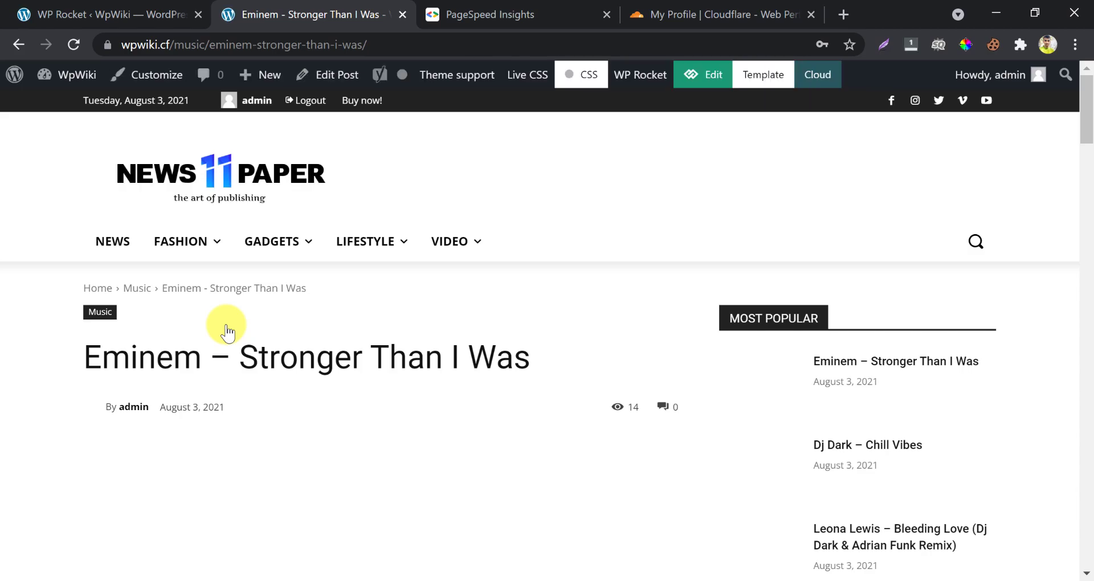
pyautogui.click(848, 453)
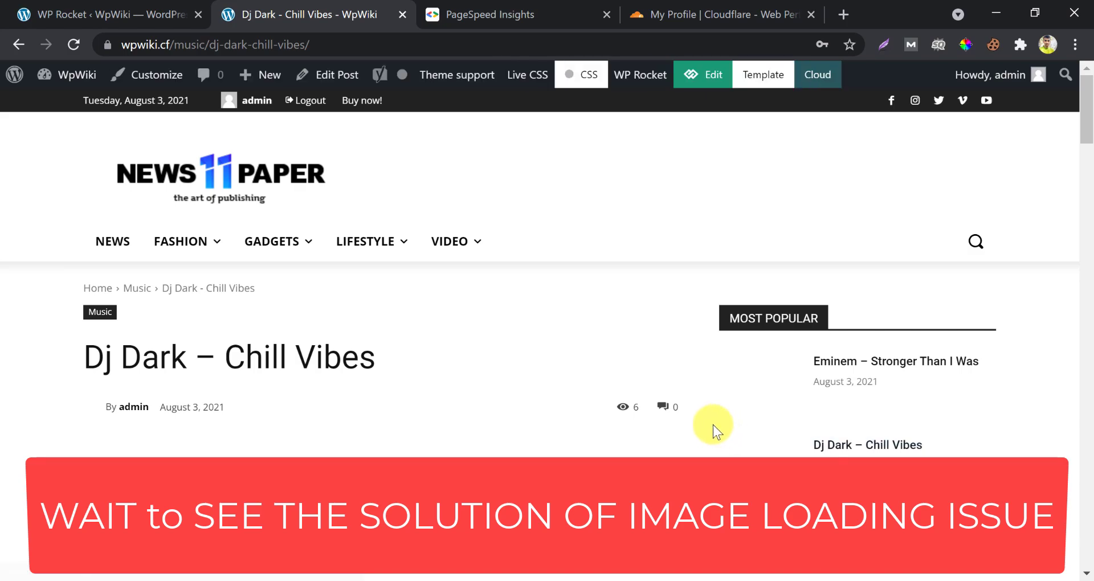
pyautogui.scroll(-8, 657, 351)
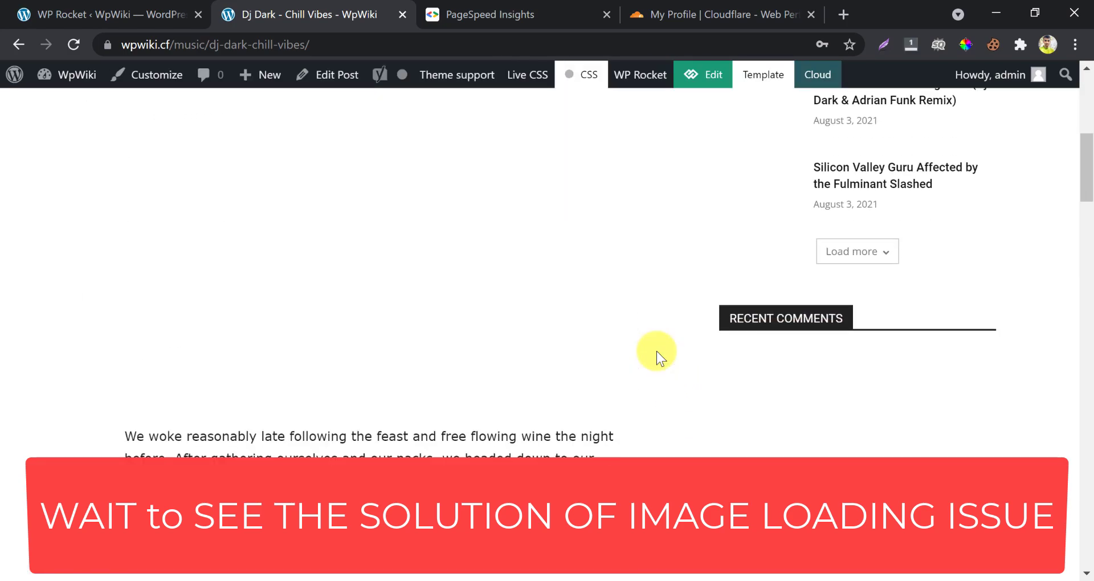
pyautogui.scroll(-5, 657, 350)
pyautogui.scroll(15, 656, 351)
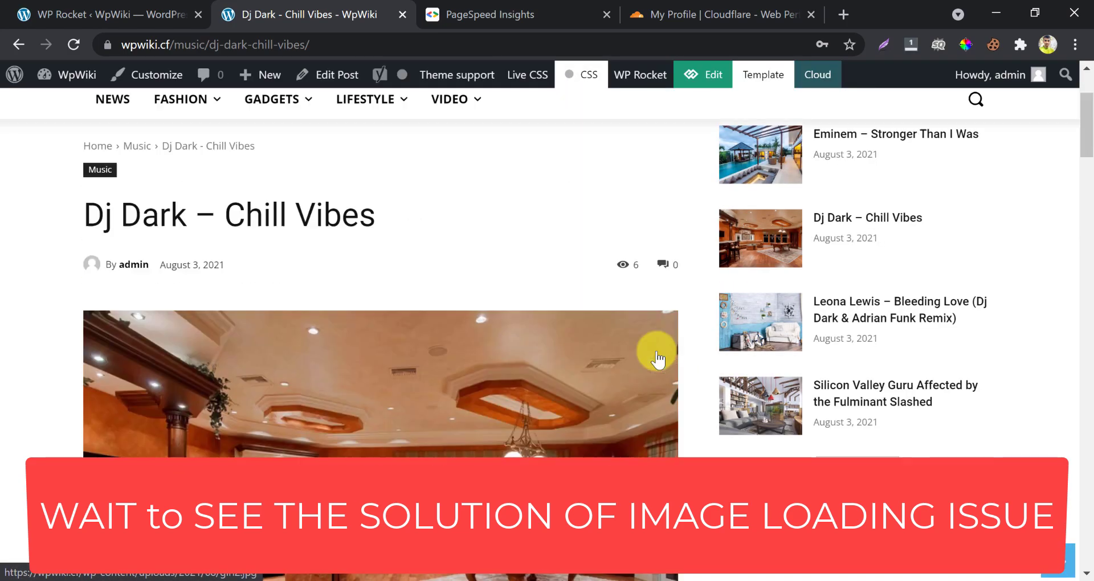
pyautogui.click(513, 8)
pyautogui.scroll(15, 381, 341)
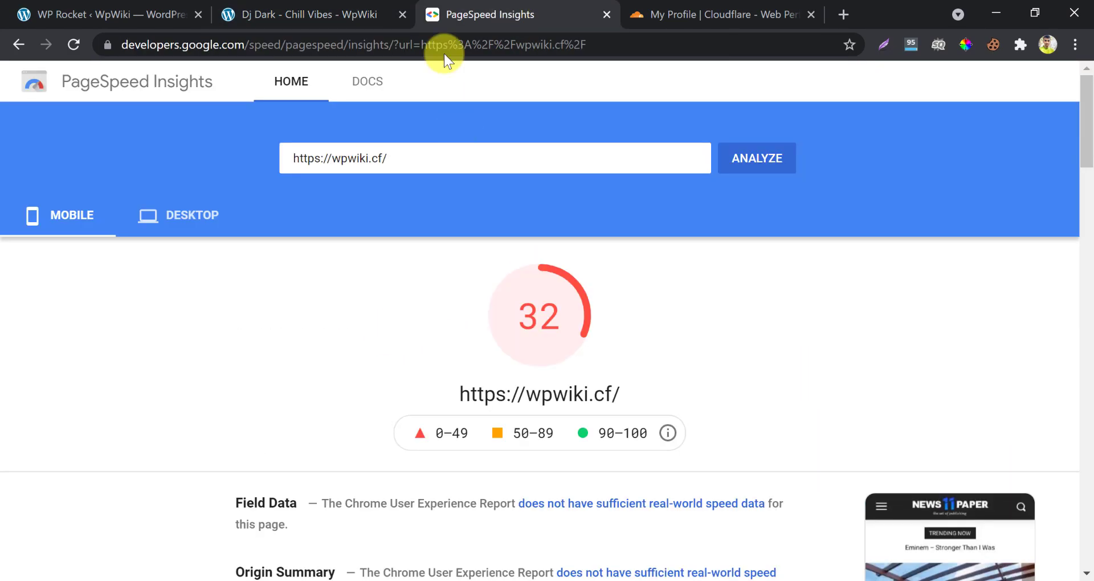
pyautogui.rightClick(464, 22)
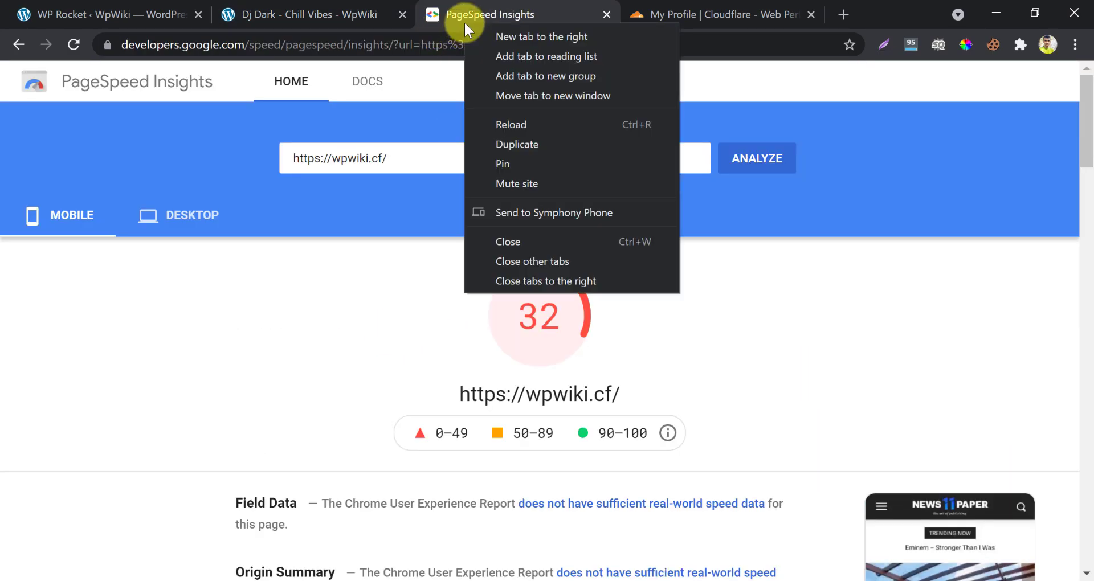
pyautogui.click(515, 144)
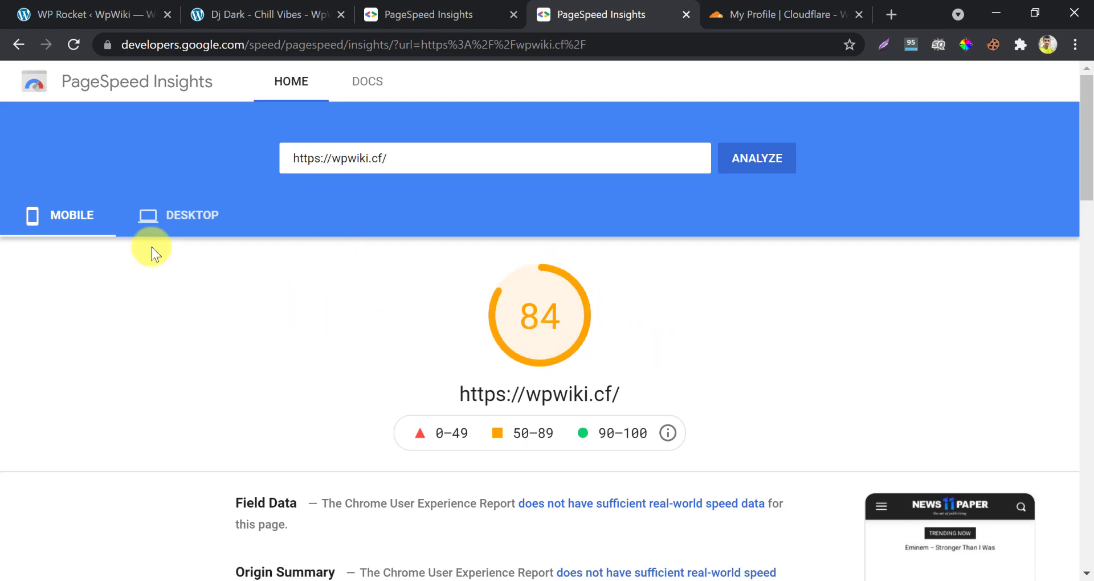
# Step: Compare the desktop and mobile scores, and examine the mobile lab data and page-loading screenshots
pyautogui.click(169, 225)
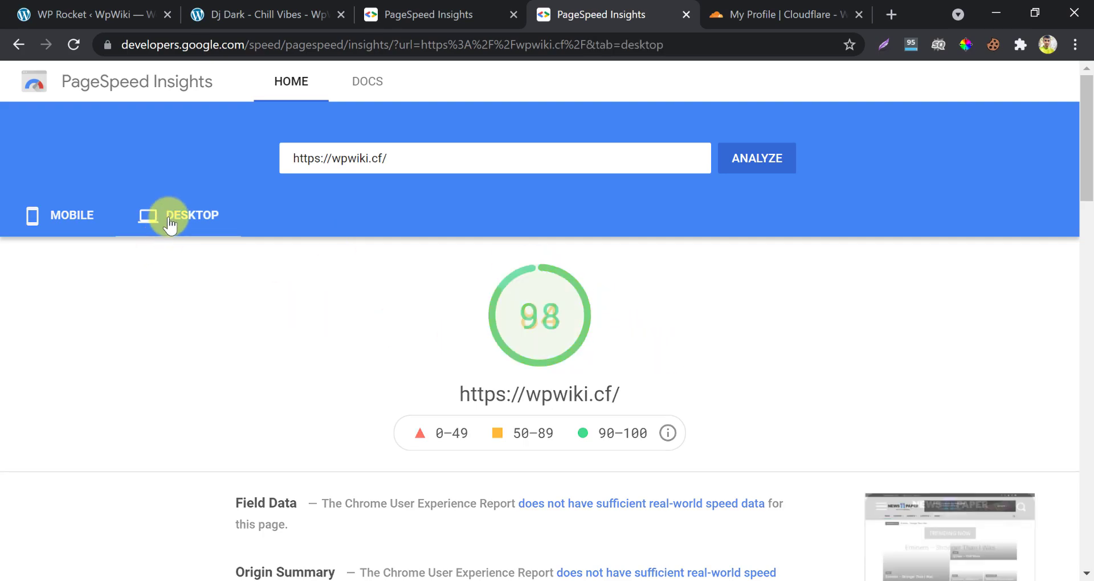
pyautogui.click(61, 222)
pyautogui.scroll(-5, 285, 338)
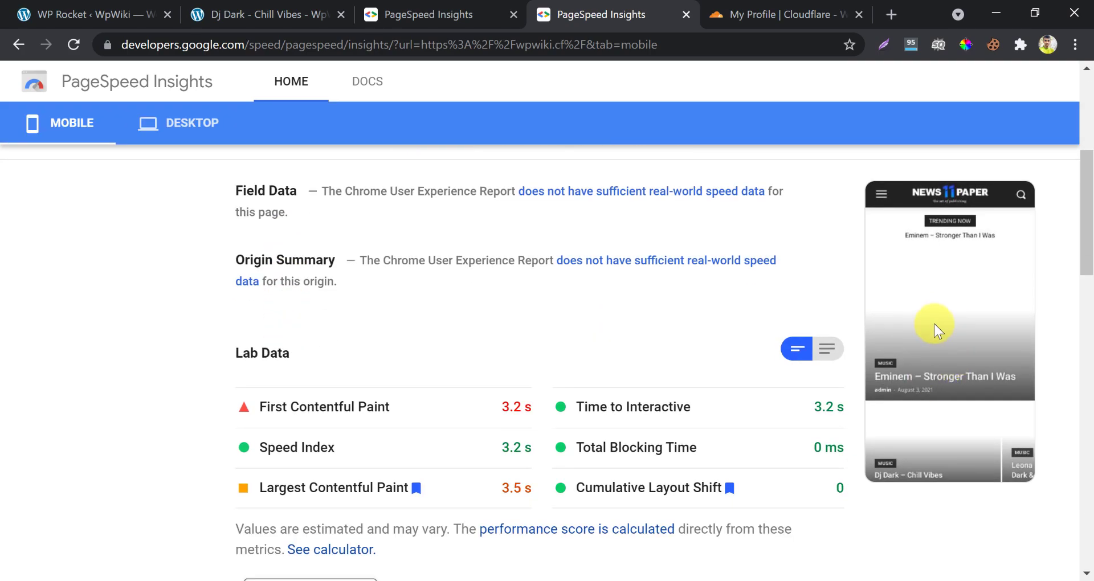
pyautogui.scroll(-6, 934, 324)
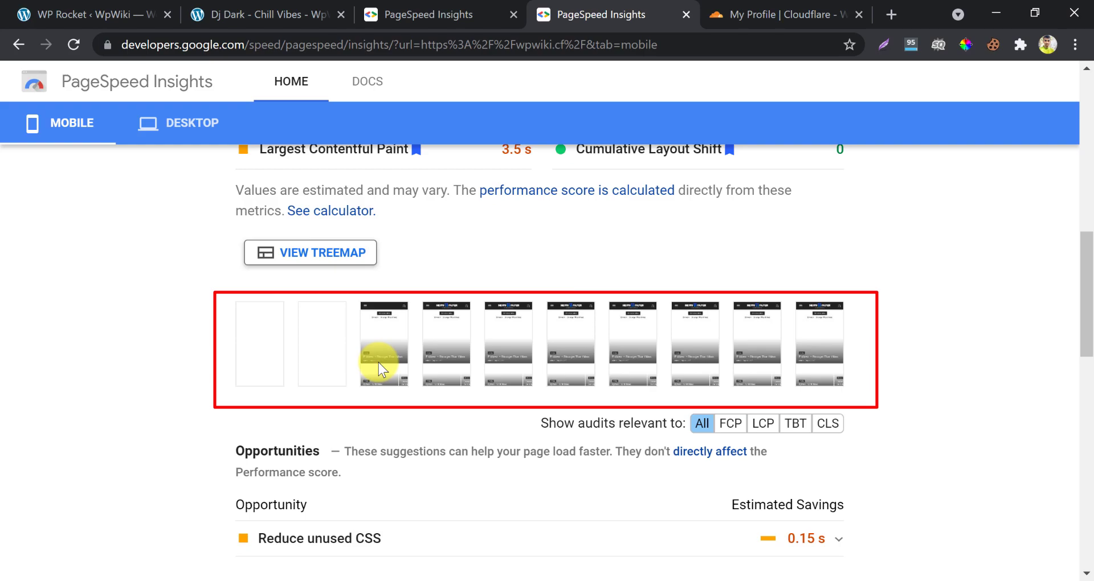
pyautogui.scroll(10, 696, 363)
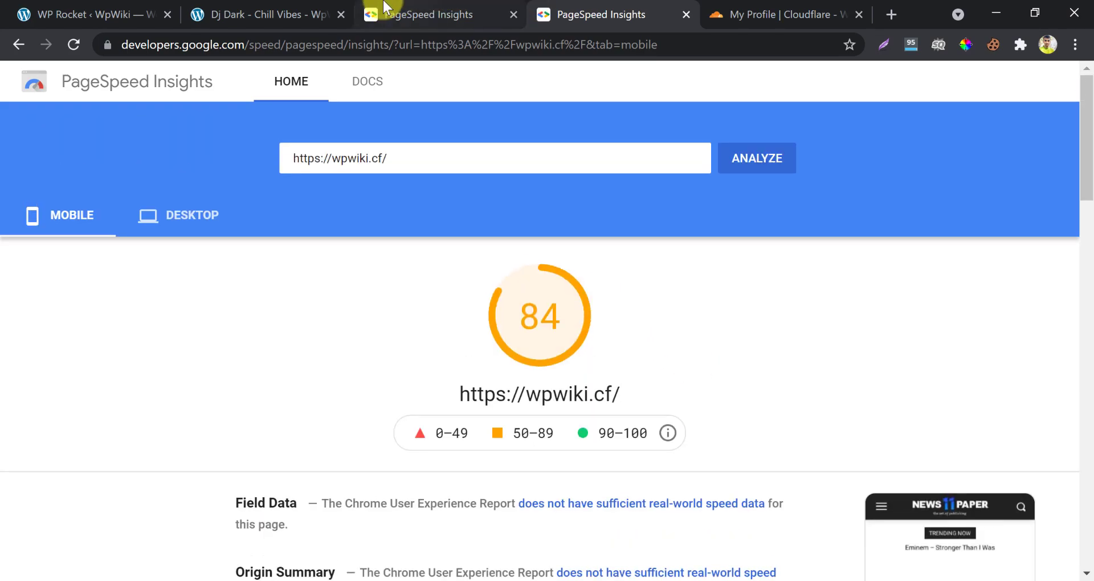
# Step: Switch back to WP Rocket in WordPress and review the LazyLoad options in its Media settings
pyautogui.click(169, 4)
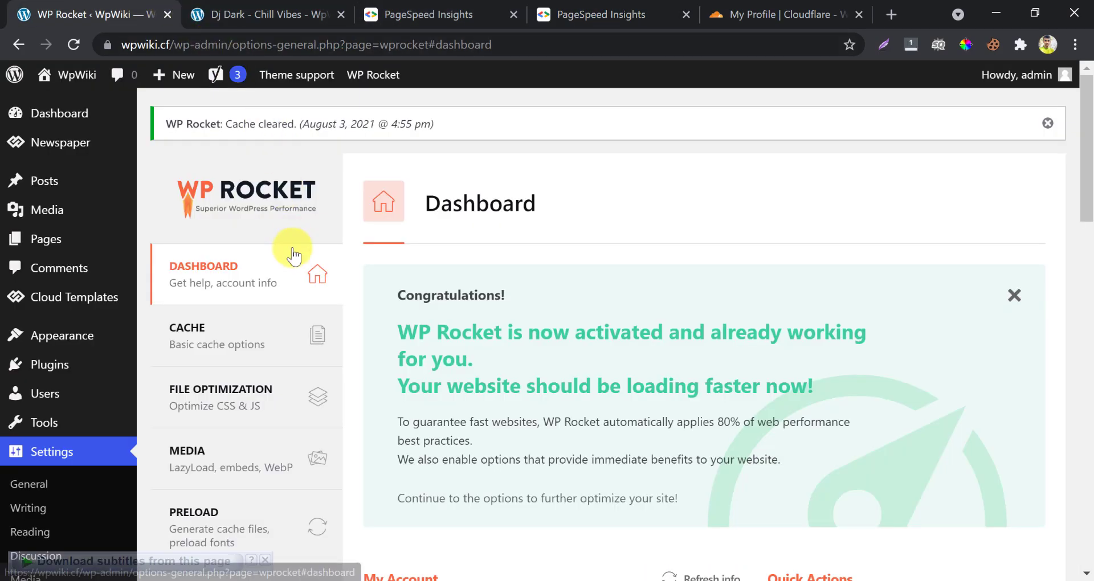
pyautogui.click(221, 466)
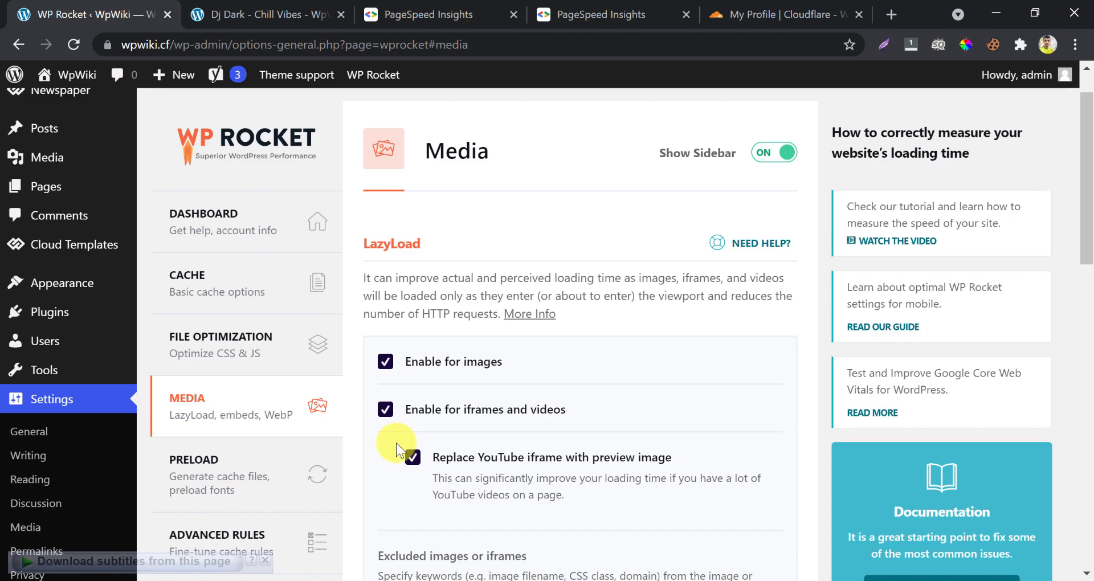
pyautogui.scroll(1, 395, 443)
# Step: Open the Newspaper theme's Theme panel in a new browser tab and switch to it
pyautogui.moveTo(63, 142)
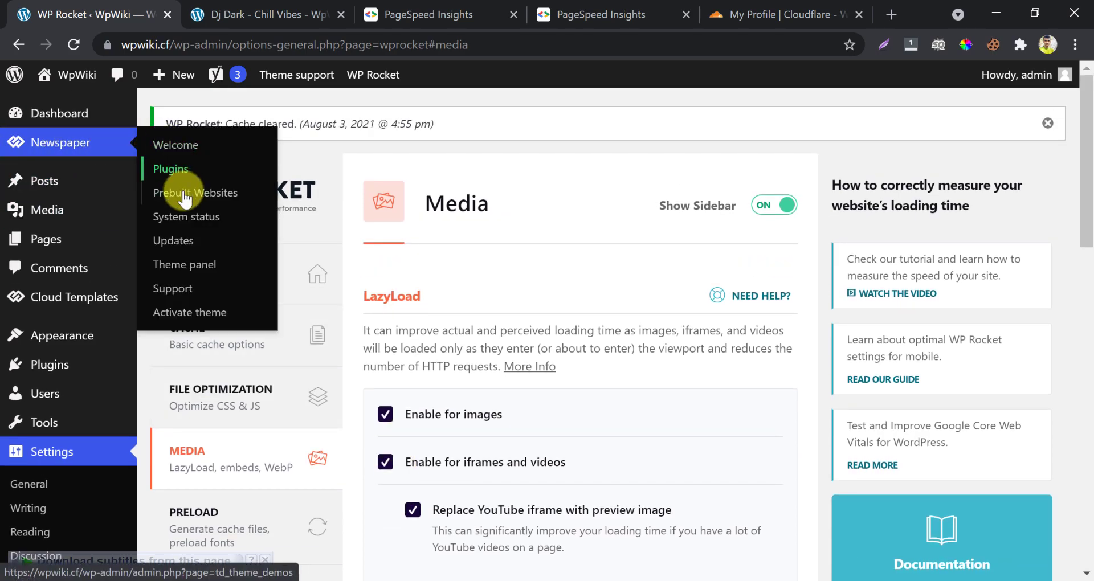
pyautogui.rightClick(188, 261)
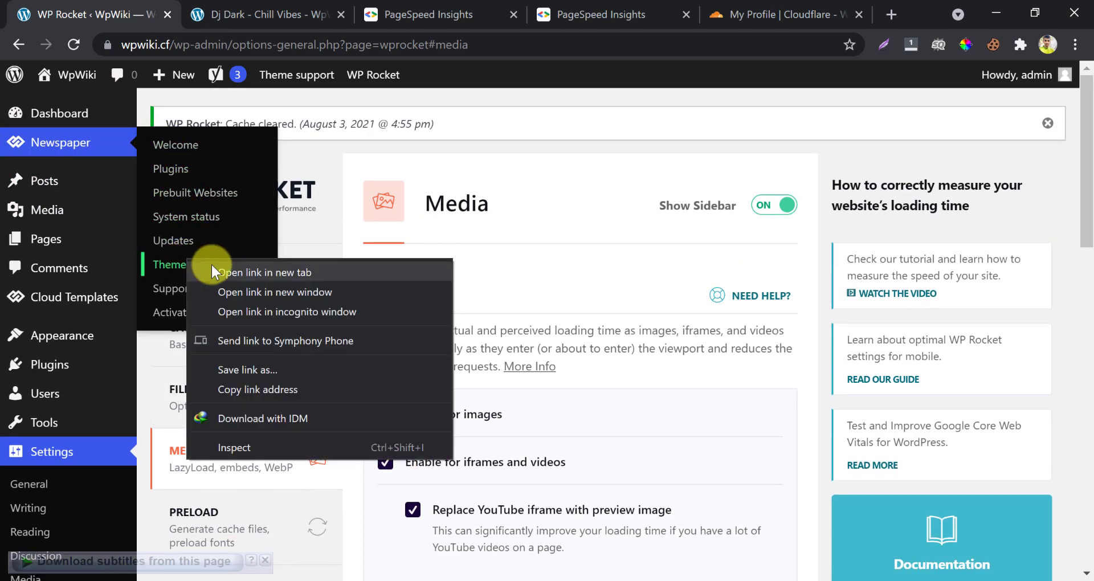
pyautogui.click(251, 272)
pyautogui.click(251, 12)
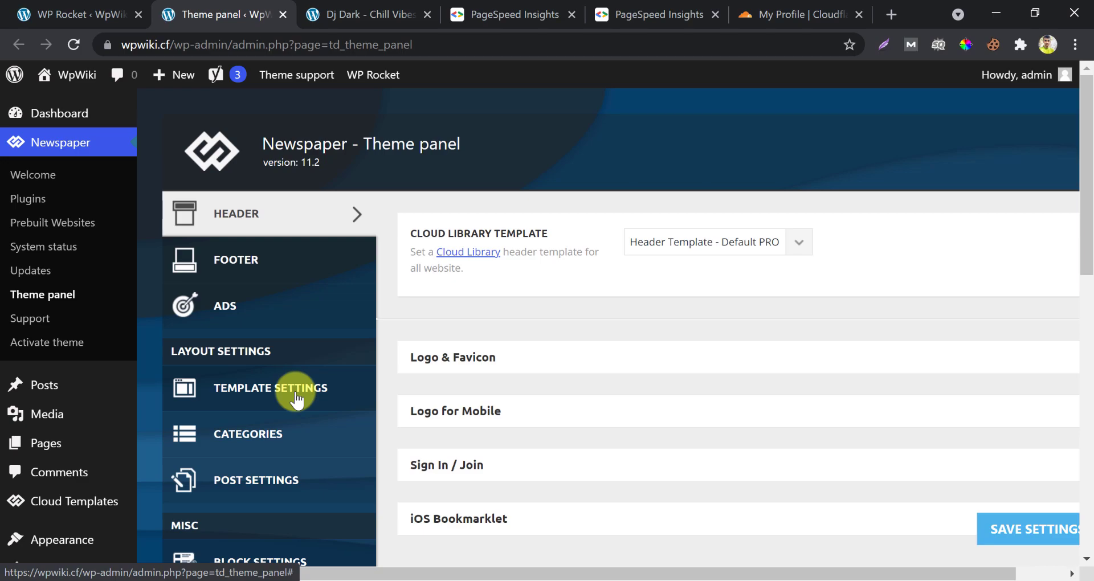
# Step: Disable Use Loading Animation Image under Image loading - animations (LazyLoad) in the template settings, and save the settings
pyautogui.click(296, 400)
pyautogui.click(413, 391)
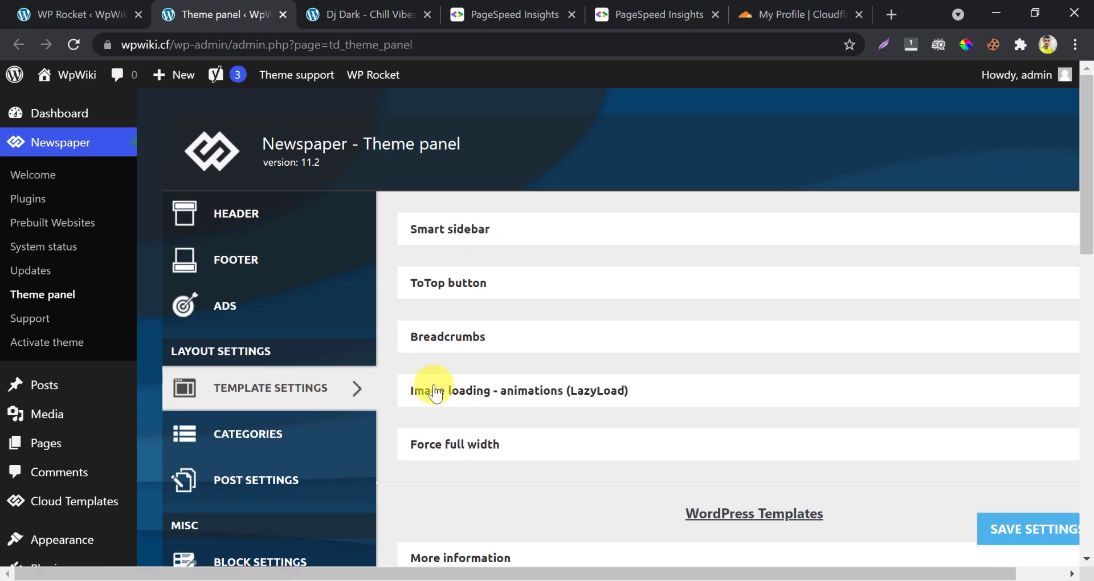
pyautogui.scroll(-4, 420, 384)
pyautogui.click(644, 285)
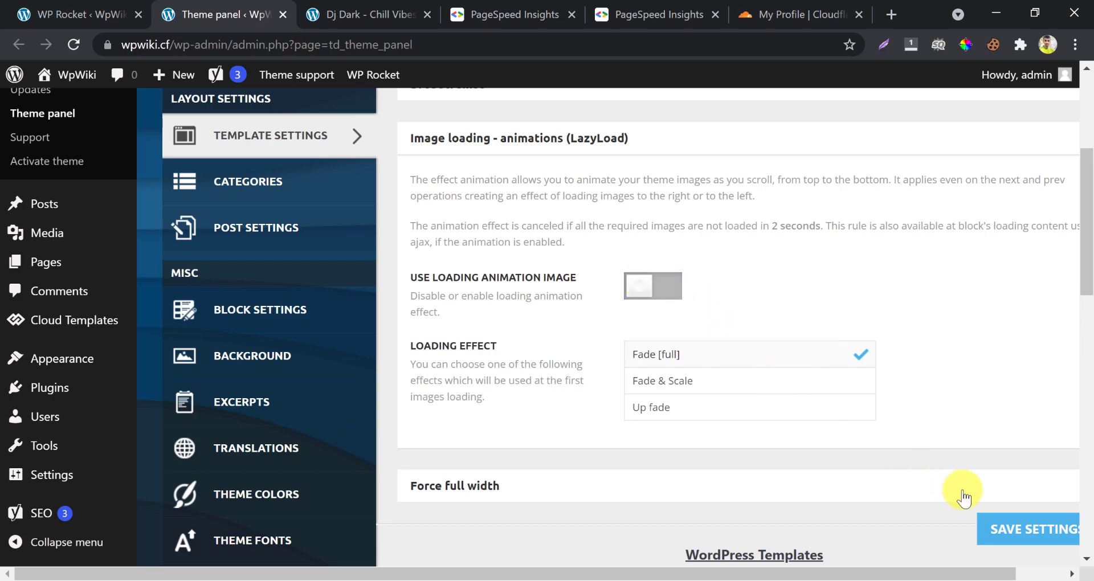
pyautogui.click(1014, 530)
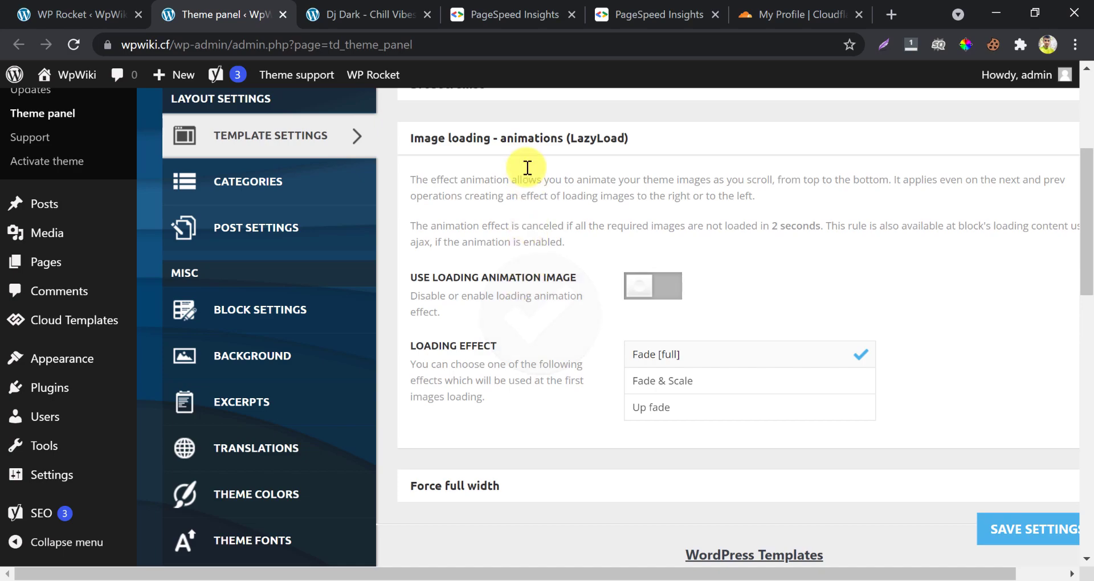
pyautogui.click(595, 9)
pyautogui.click(749, 160)
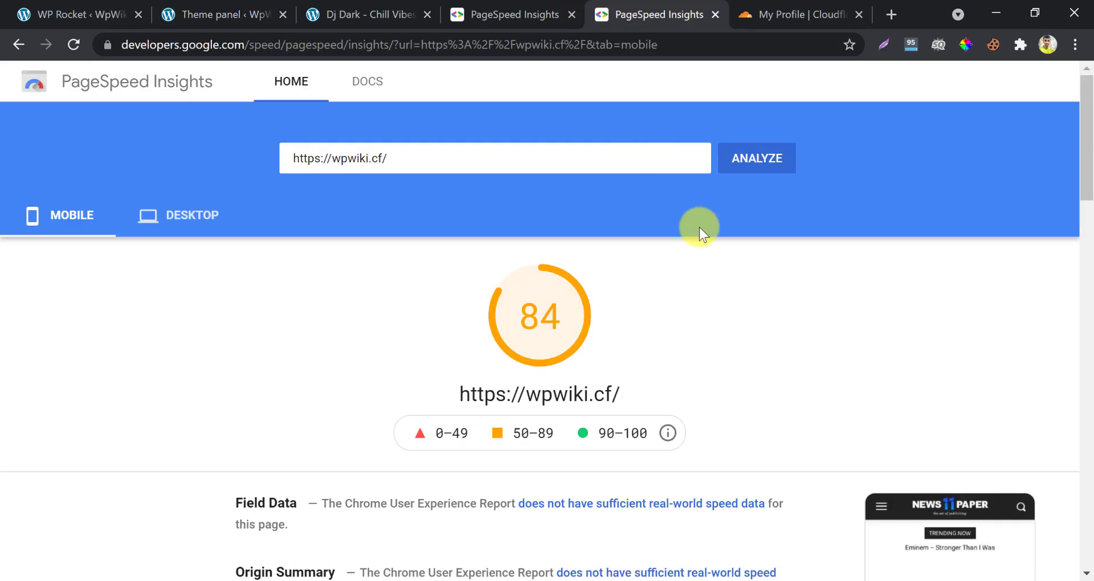
pyautogui.click(743, 165)
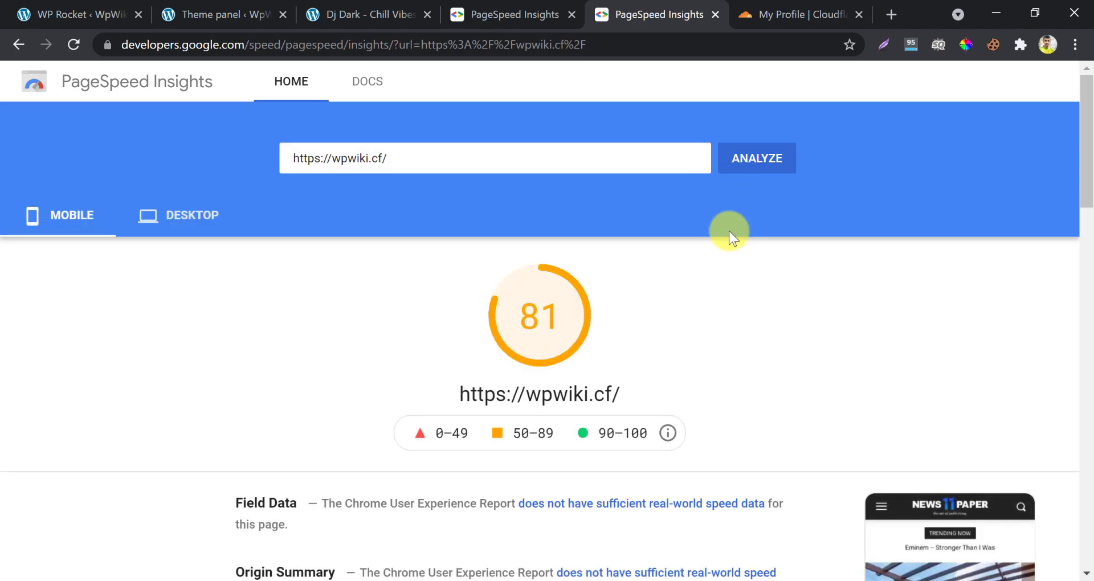
# Step: Examine the new mobile report's score, preview image, page-loading screenshots and diagnostics
pyautogui.scroll(-5, 729, 230)
pyautogui.scroll(2, 729, 231)
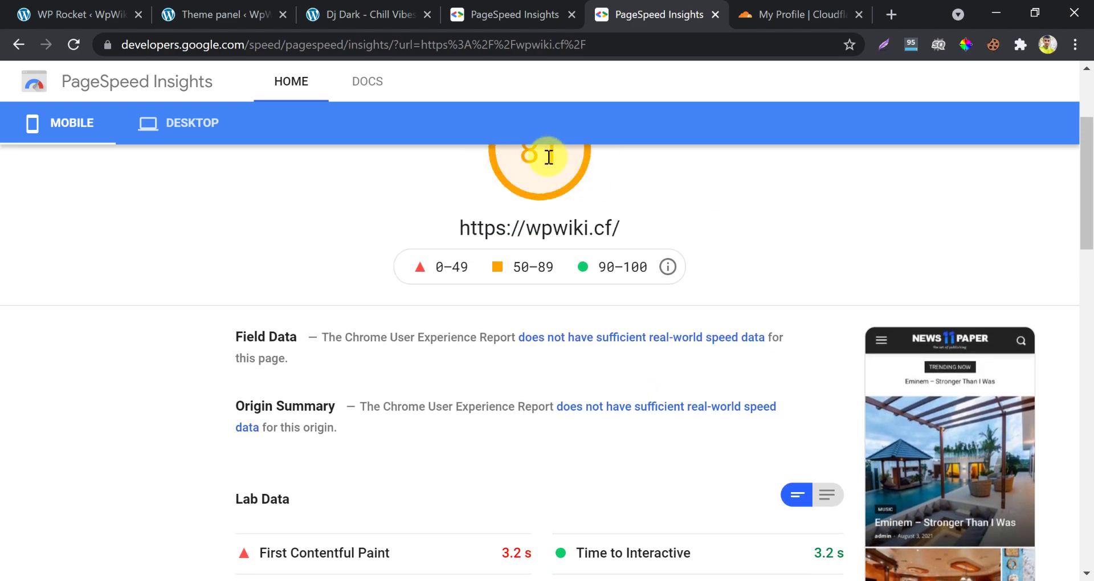
pyautogui.scroll(-9, 547, 157)
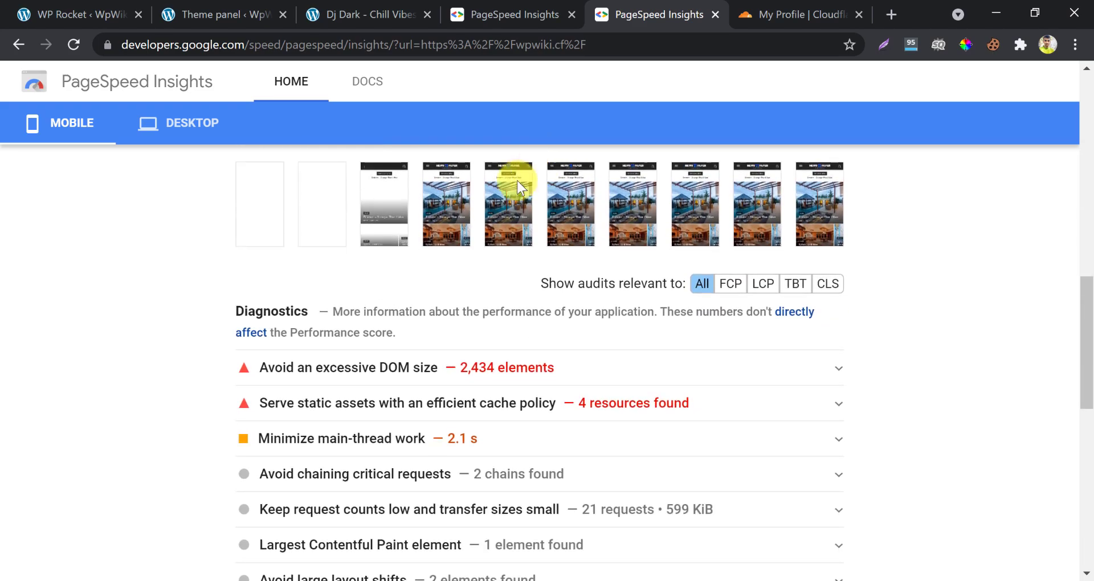
pyautogui.scroll(-3, 517, 231)
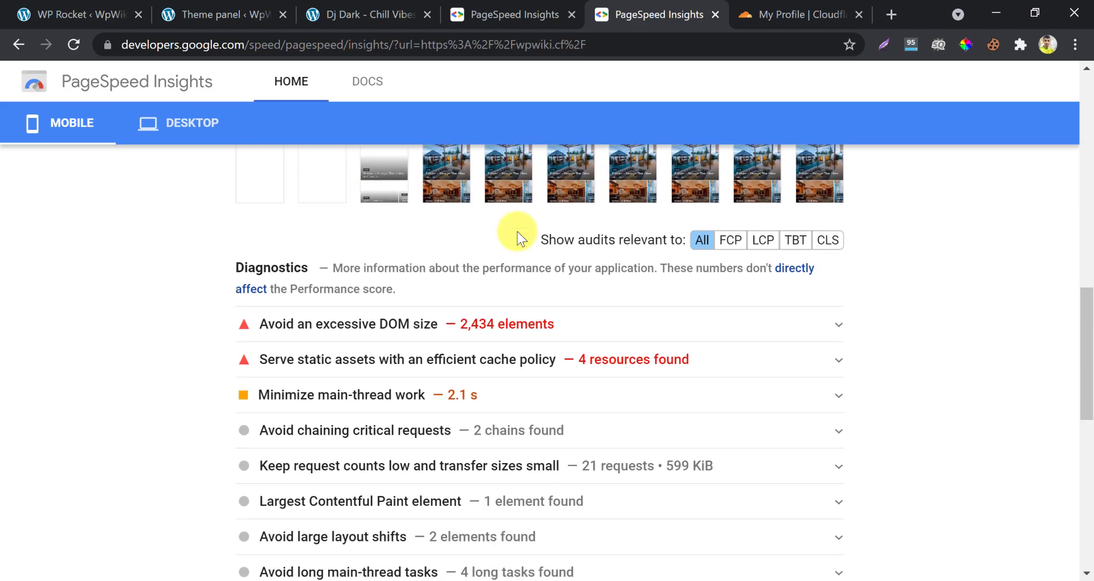
pyautogui.scroll(5, 517, 234)
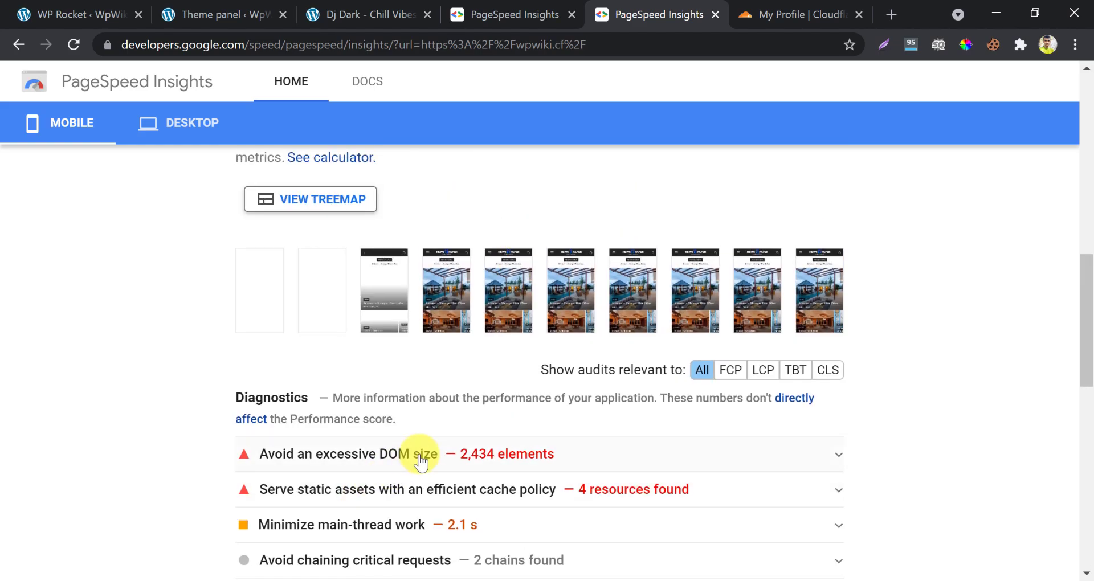
pyautogui.scroll(10, 420, 455)
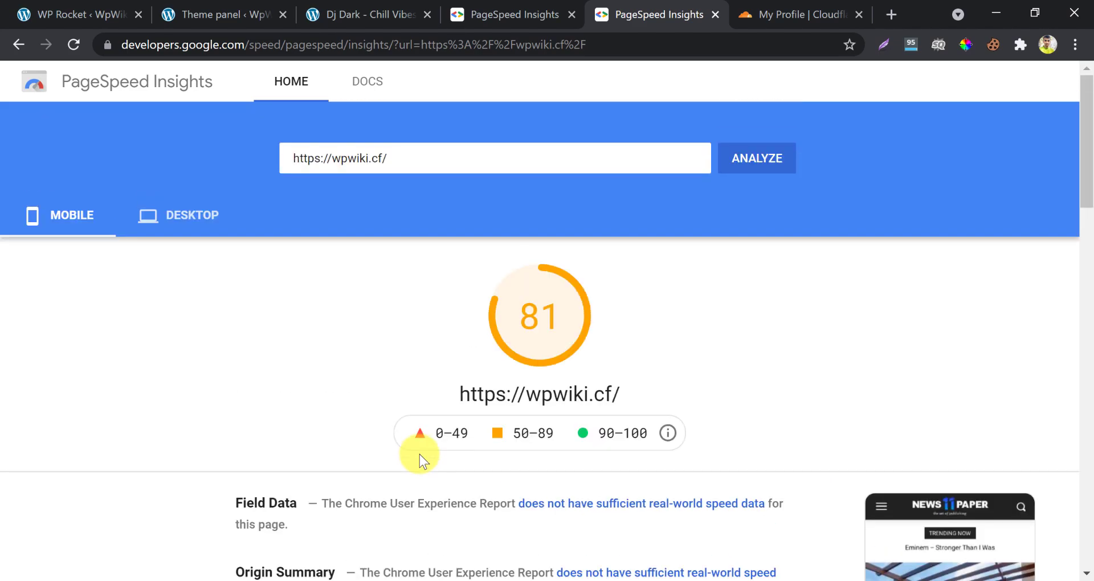
# Step: Review the desktop report's metrics and page-loading screenshots, and expand "Serve images in next-gen formats" to examine the listed images
pyautogui.click(200, 222)
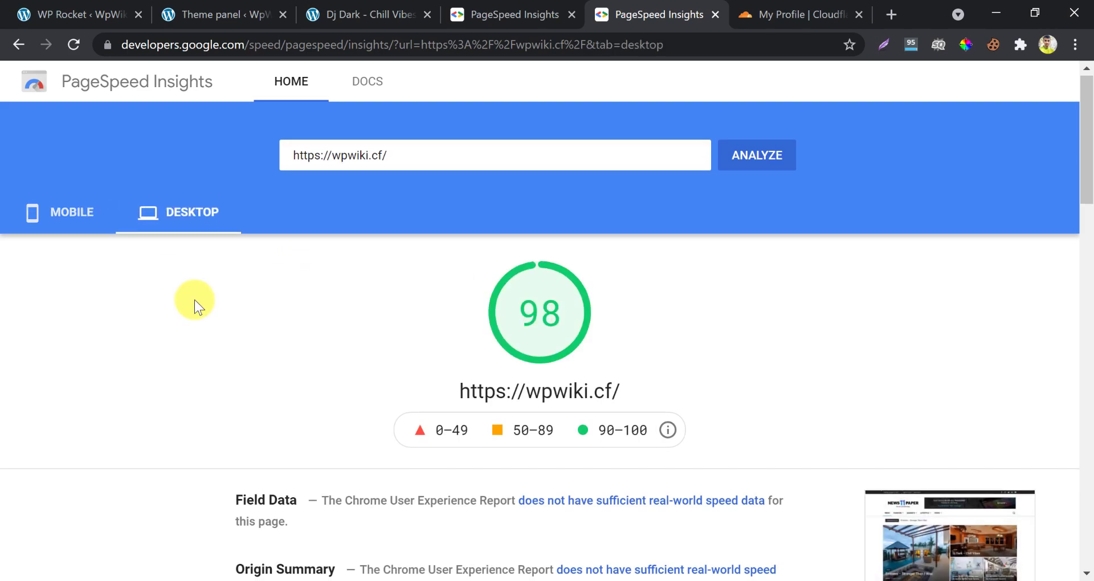
pyautogui.scroll(-9, 193, 299)
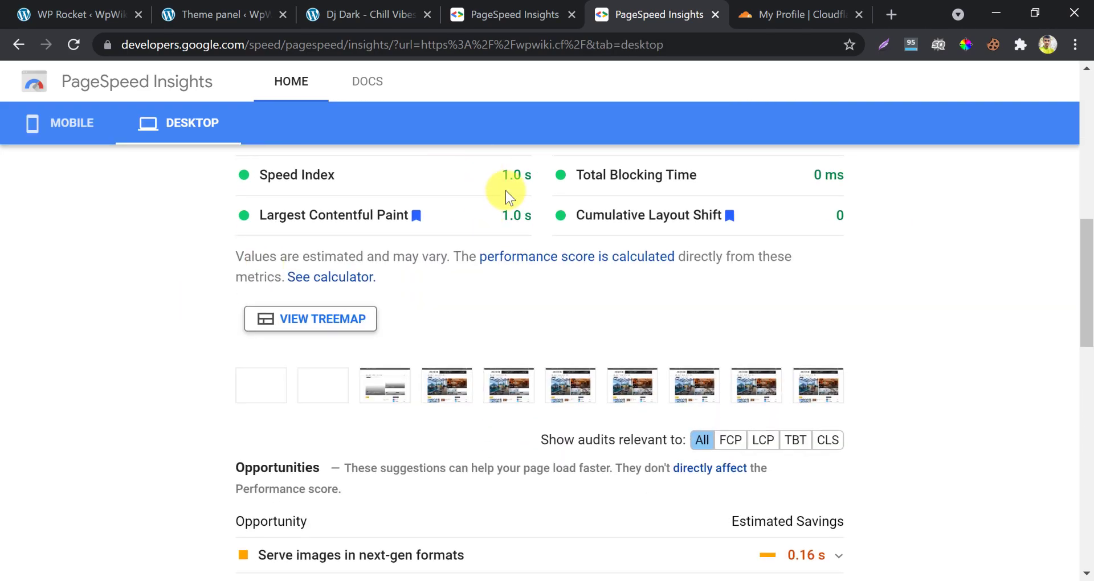
pyautogui.scroll(-5, 504, 194)
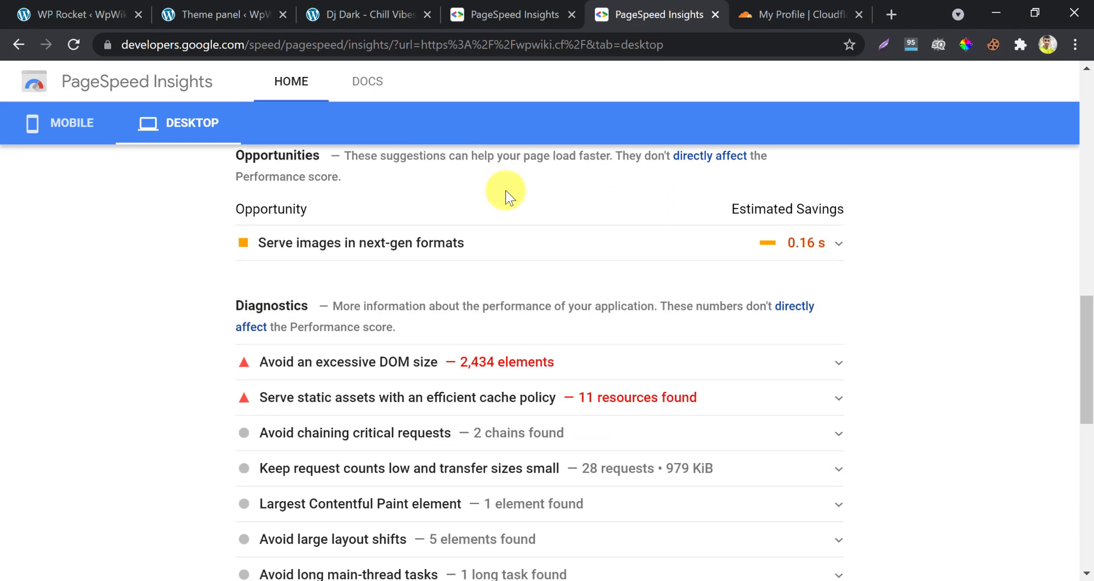
pyautogui.click(496, 245)
pyautogui.scroll(-5, 491, 247)
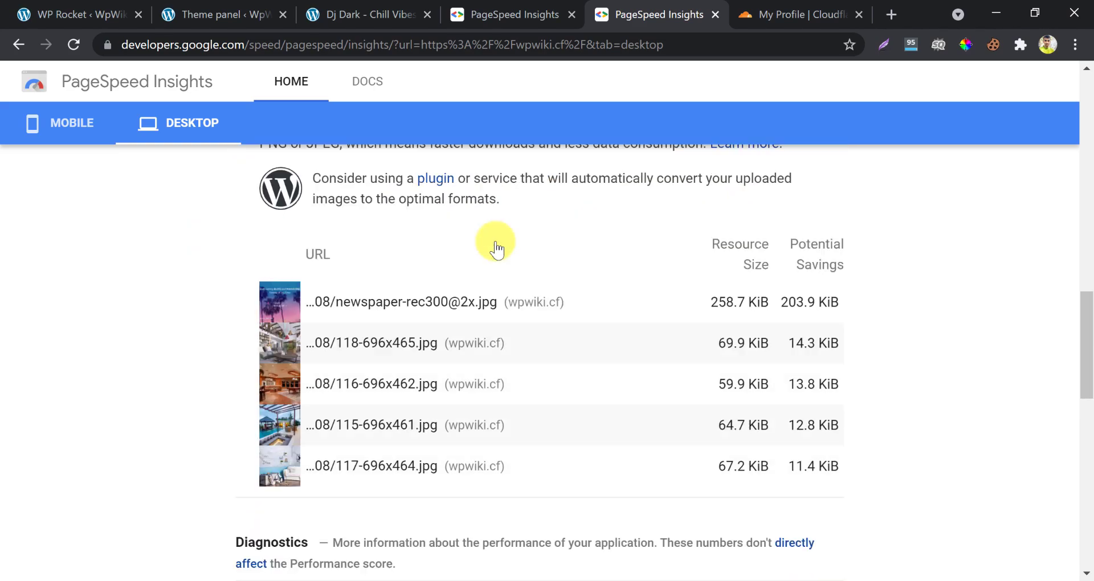
pyautogui.scroll(4, 381, 367)
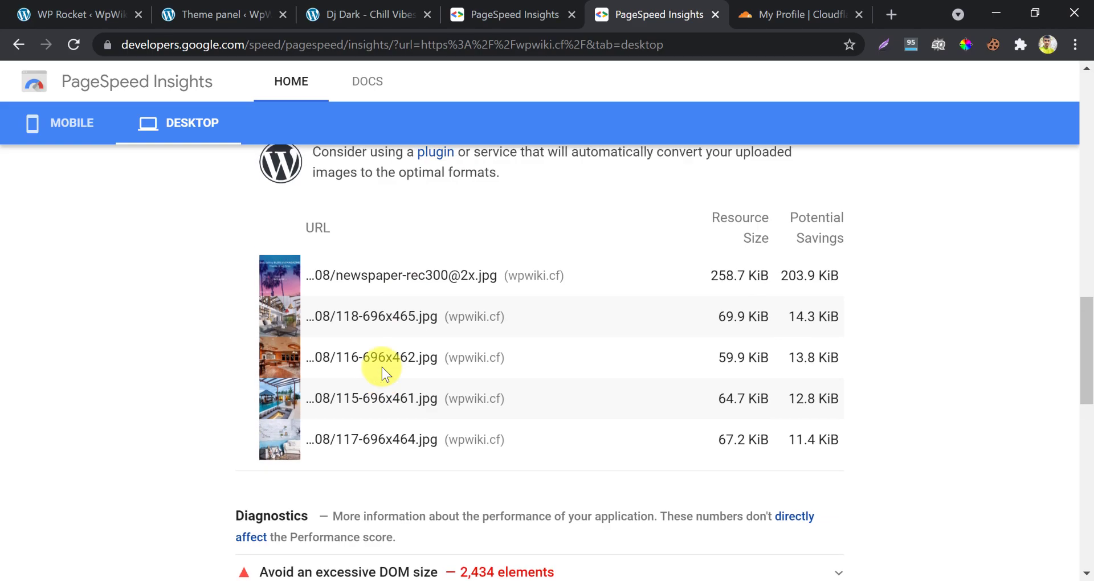
pyautogui.scroll(-3, 381, 367)
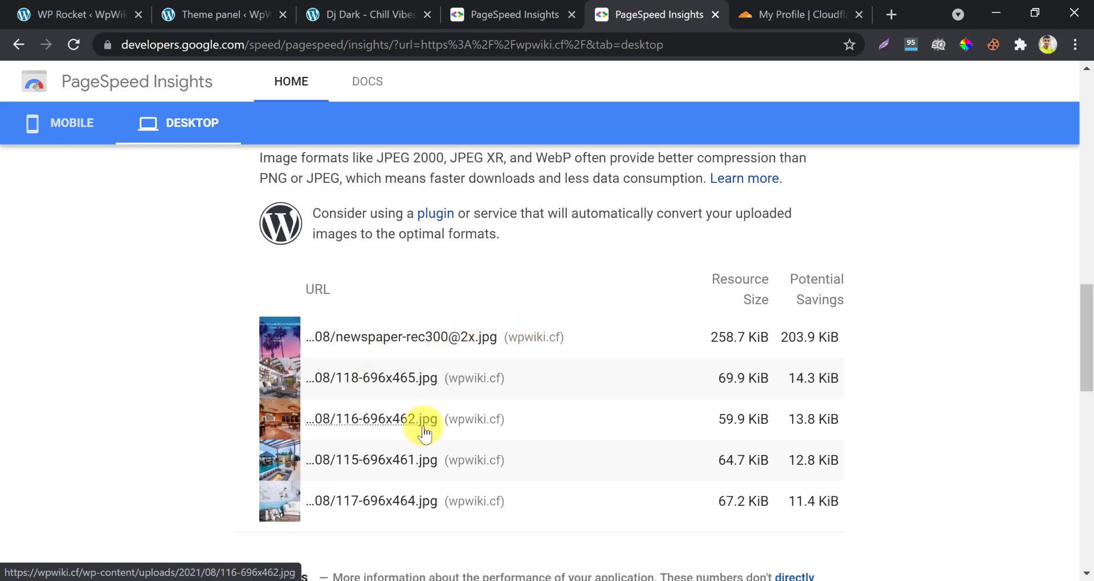
pyautogui.scroll(2, 433, 433)
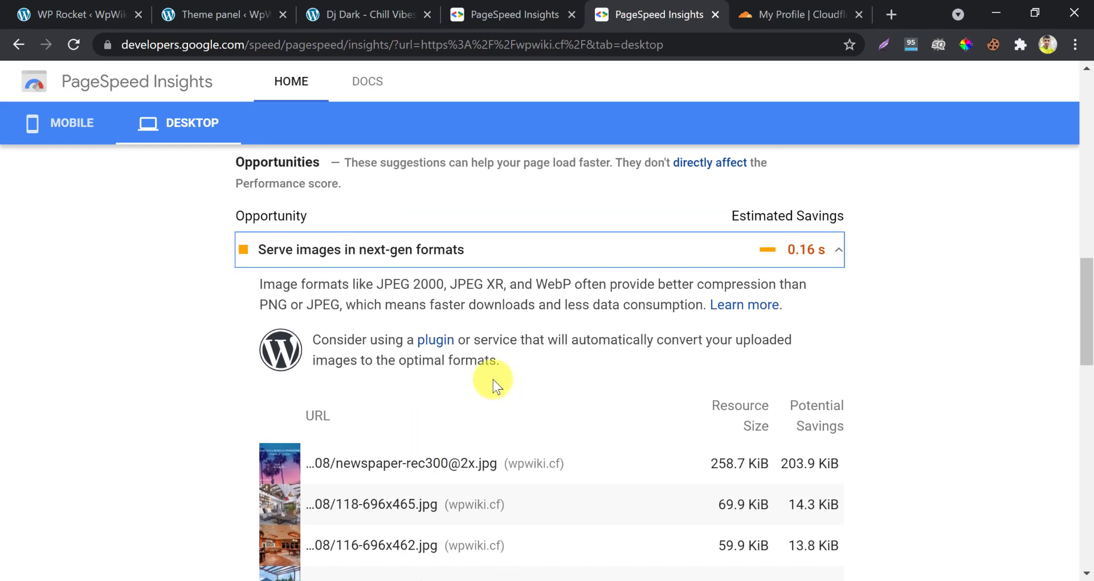
pyautogui.scroll(15, 493, 380)
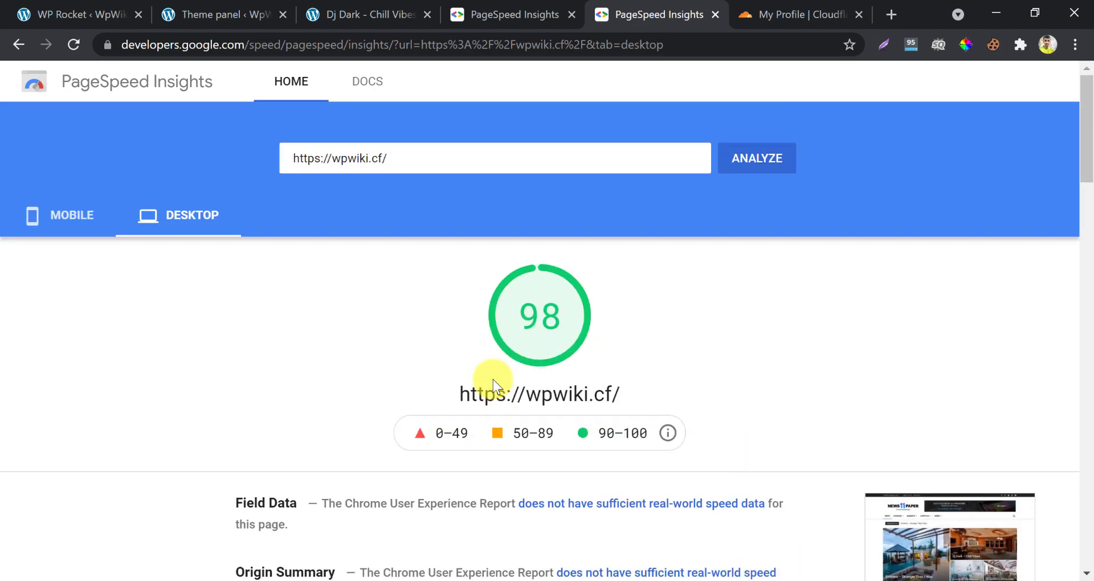